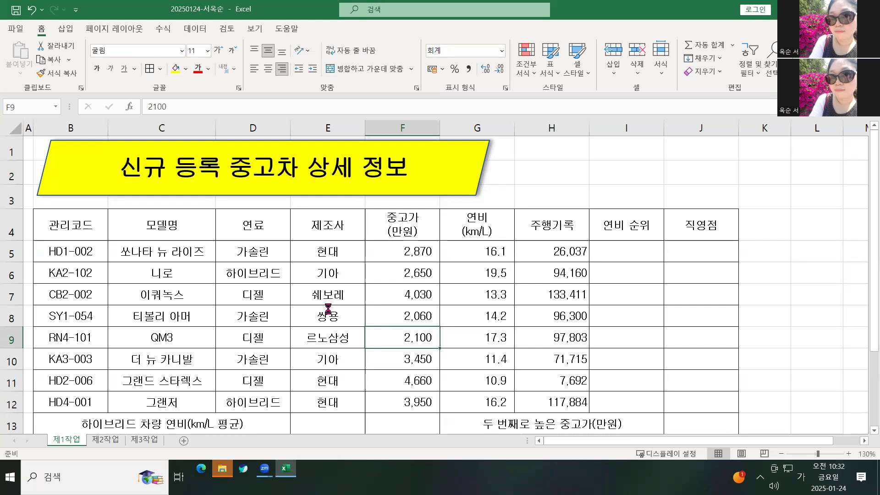
scroll(328, 308, "down", 3)
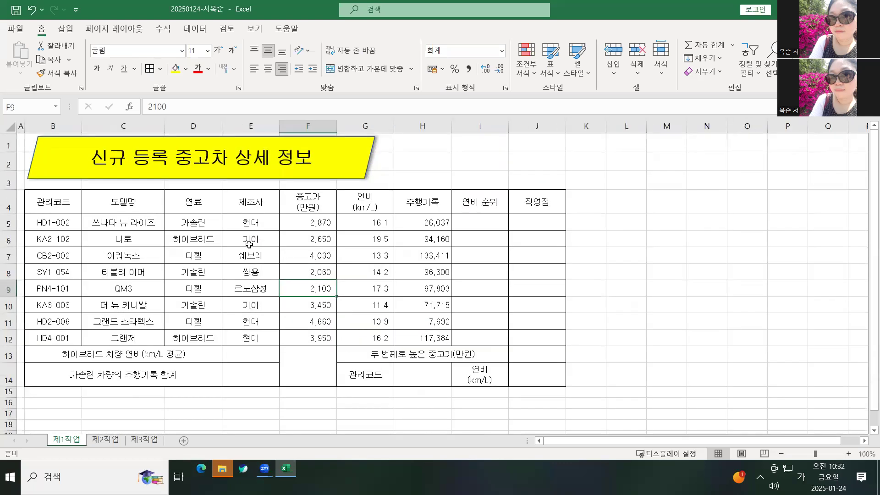
scroll(249, 245, "down", 2)
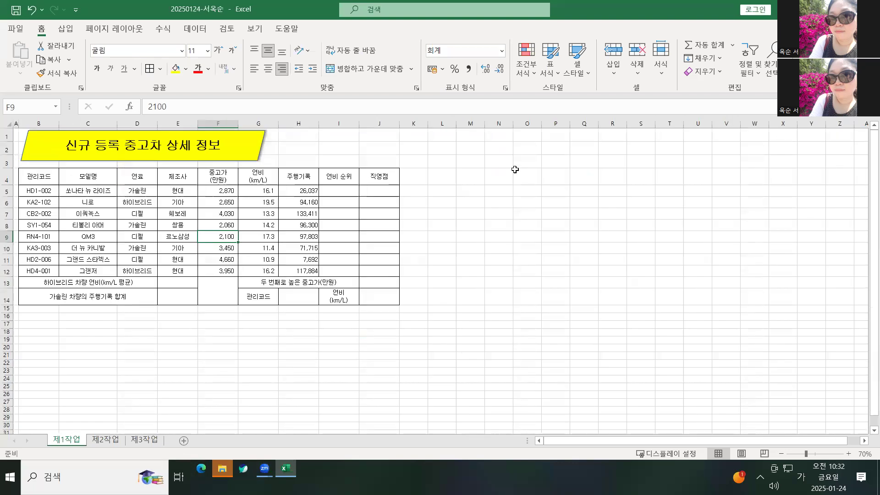
left_click(470, 190)
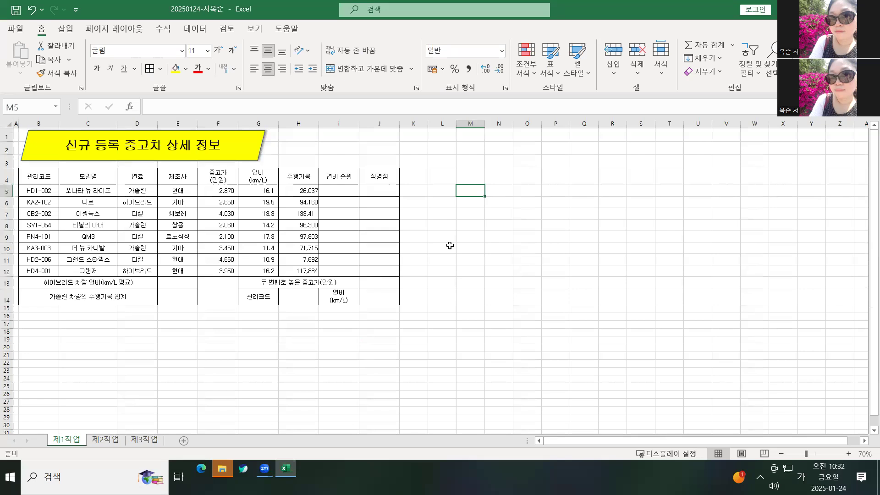
left_click(231, 327)
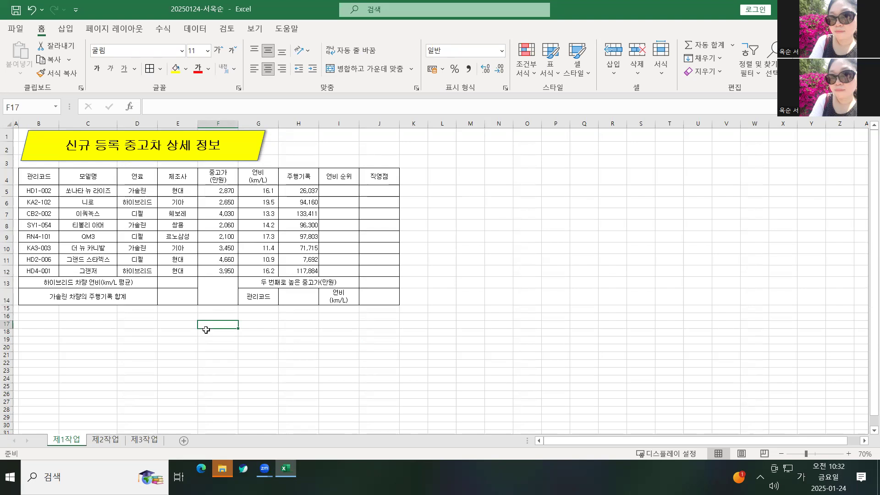
left_click_drag(70, 296, 515, 296)
left_click_drag(712, 266, 752, 257)
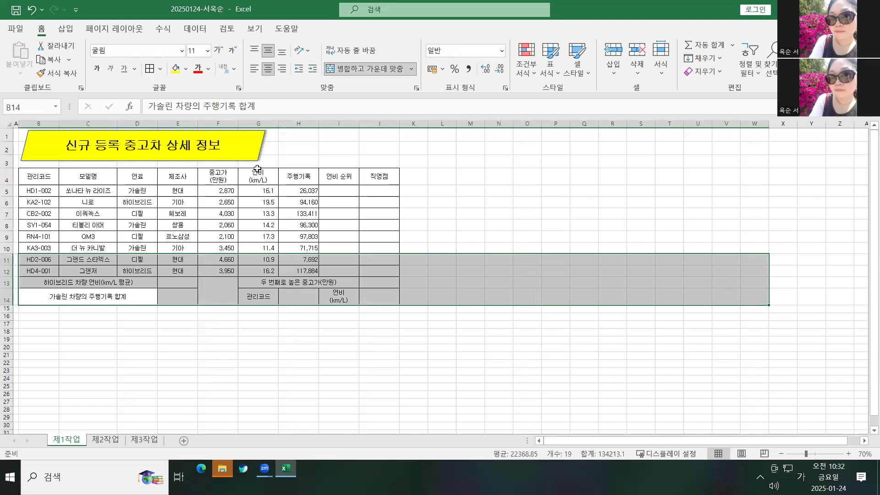
left_click_drag(308, 137, 342, 413)
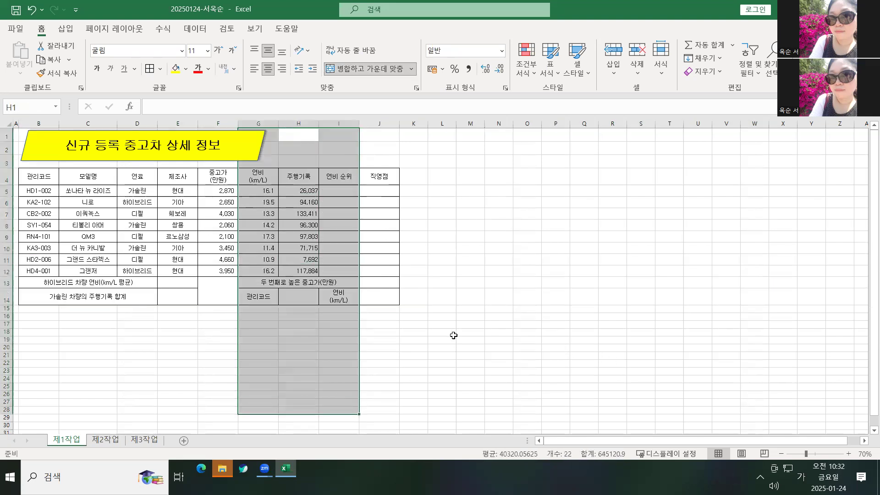
left_click(445, 317)
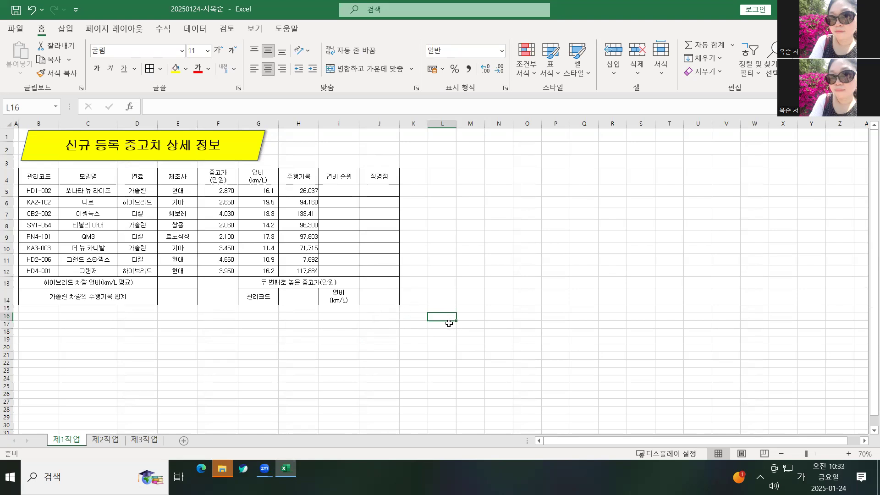
Step: Apply all borders to the empty range L16:O17, outside the used-car table on the 제1작업 sheet
scroll(458, 335, "up", 1)
left_click_drag(584, 442, 632, 428)
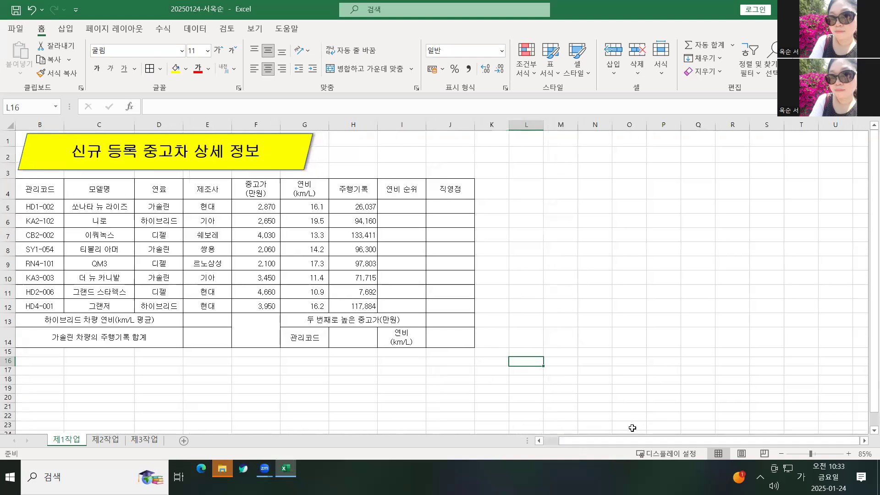
left_click(864, 441)
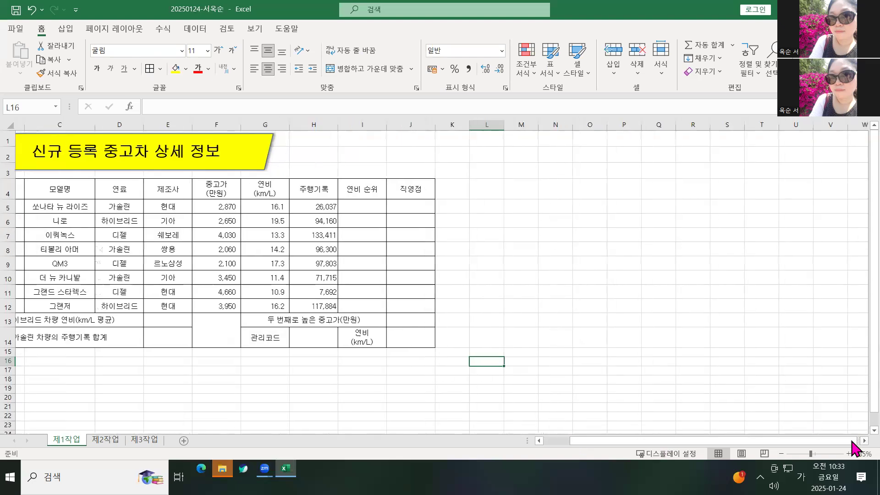
scroll(534, 335, "right", 2)
scroll(466, 301, "down", 4)
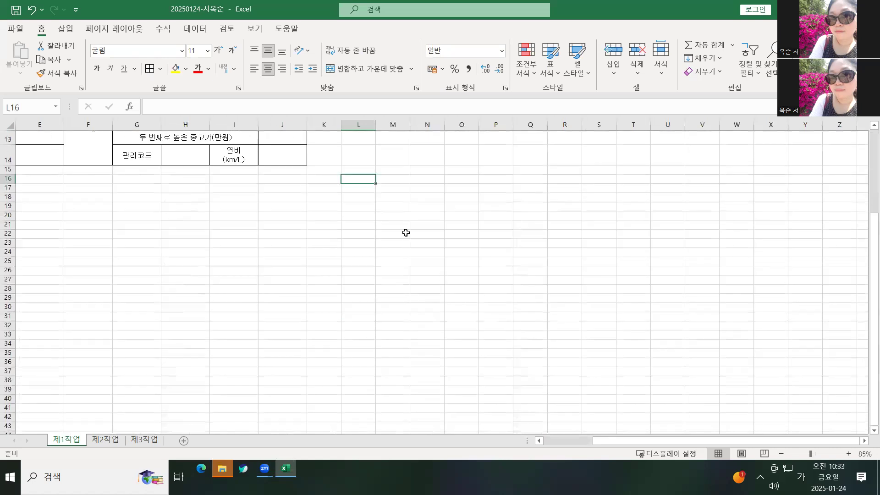
scroll(384, 220, "up", 2)
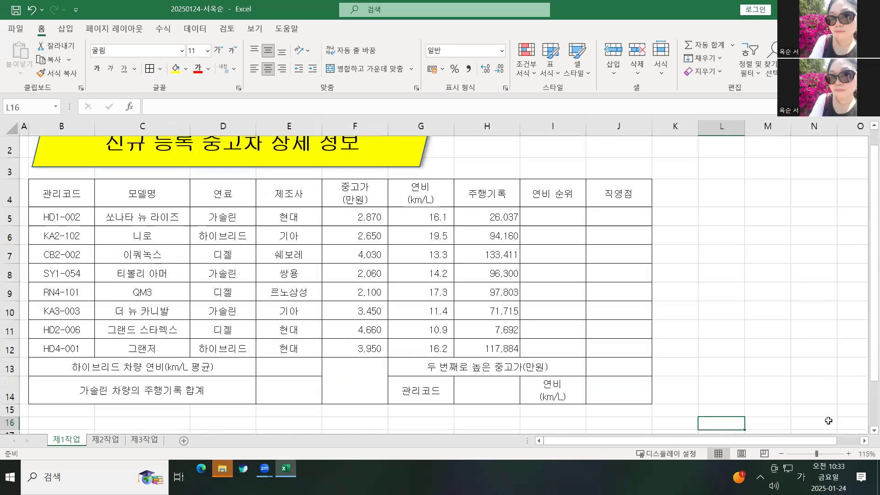
scroll(867, 299, "down", 1)
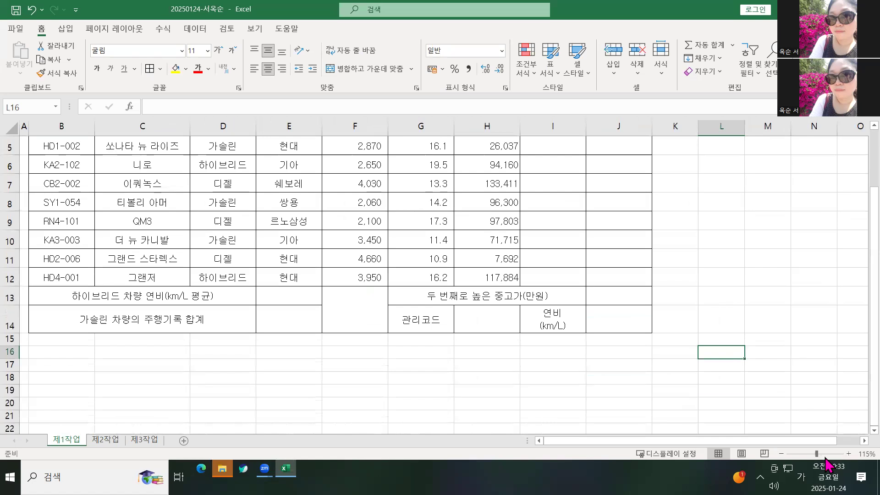
scroll(851, 443, "right", 1)
left_click_drag(810, 352, 841, 365)
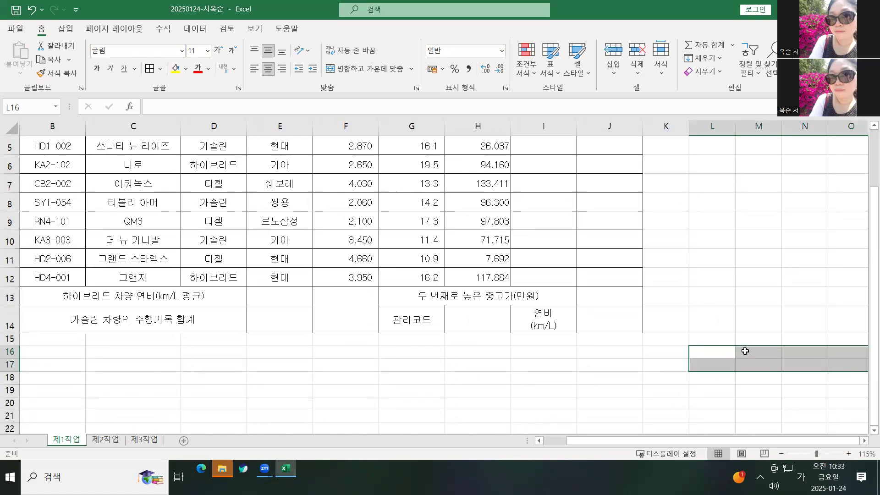
scroll(743, 348, "down", 1)
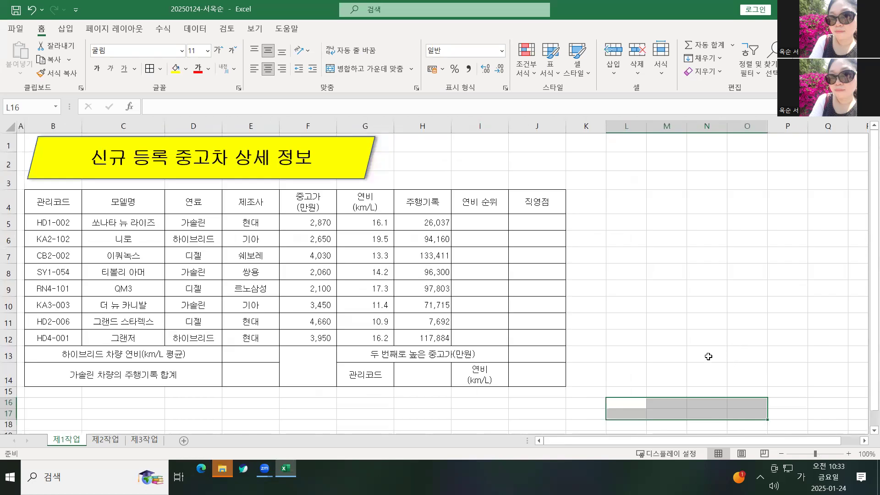
scroll(708, 356, "down", 3)
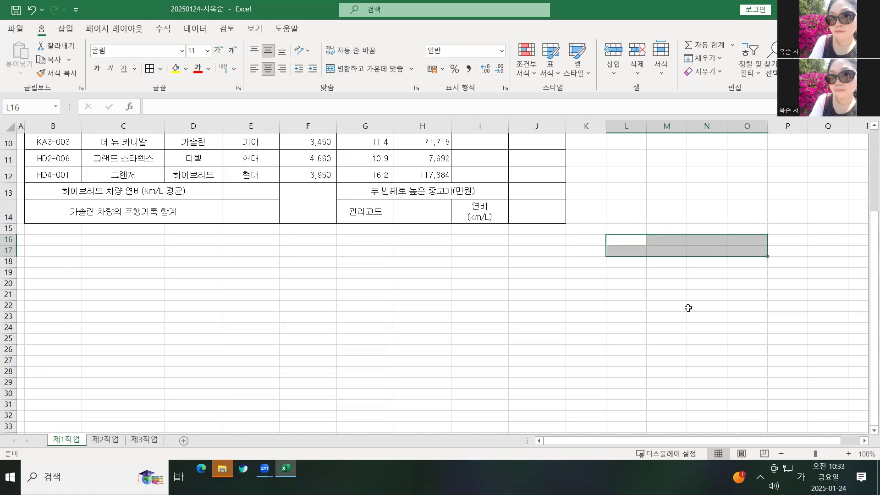
scroll(706, 301, "up", 6)
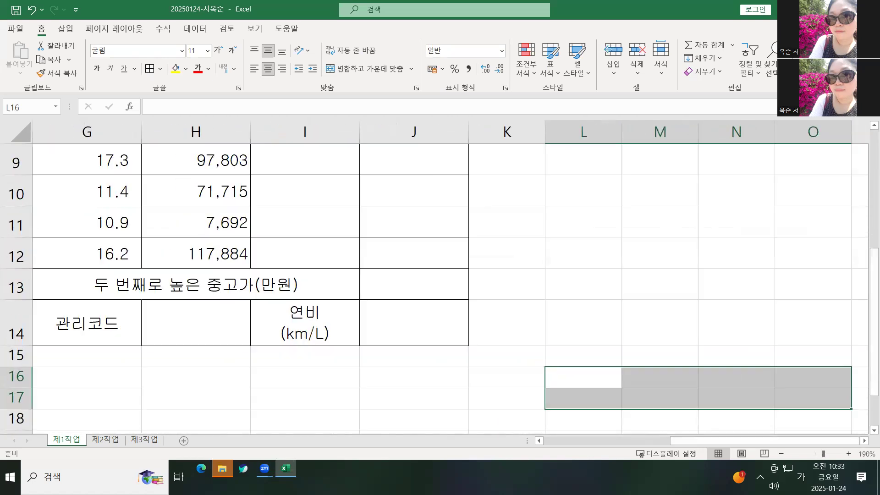
scroll(866, 440, "down", 1)
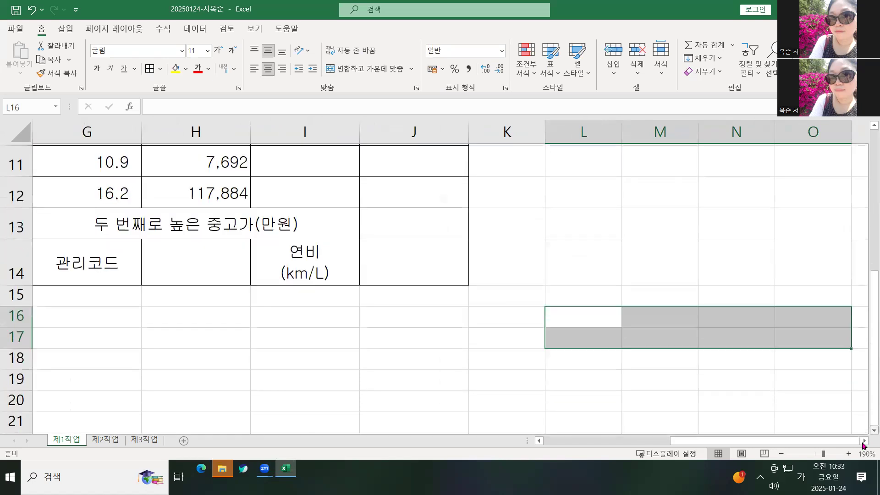
left_click(864, 440)
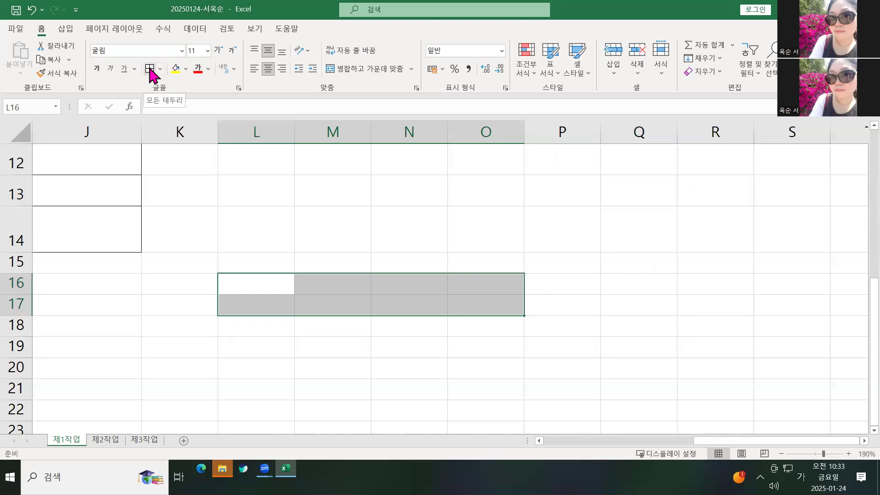
left_click(151, 71)
left_click(152, 72)
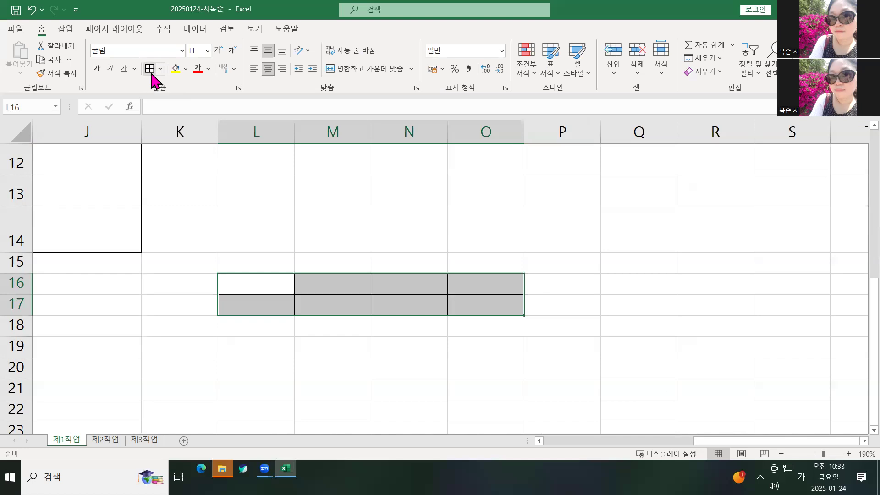
Step: Enter the headings 확인, 담당, 팀장 and 센터장 in cells L16 to O16 of the bordered grid
left_click(272, 287)
double_click(271, 288)
type("확인")
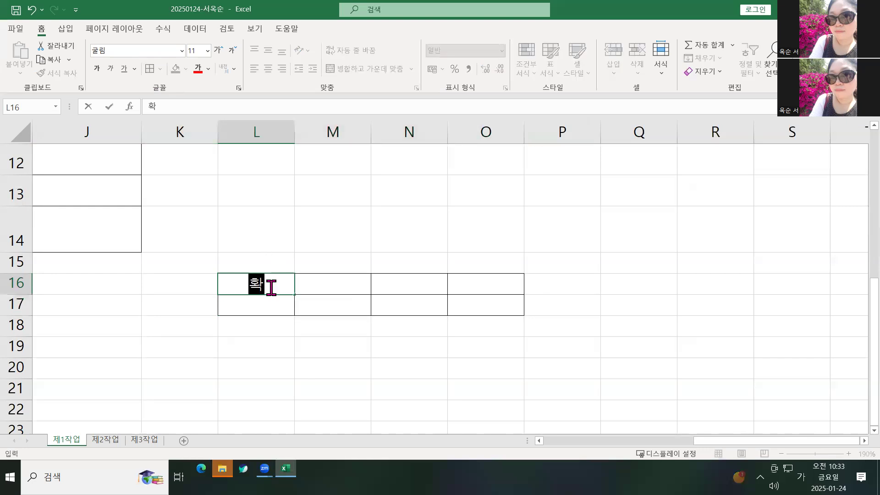
left_click(340, 283)
type("담당")
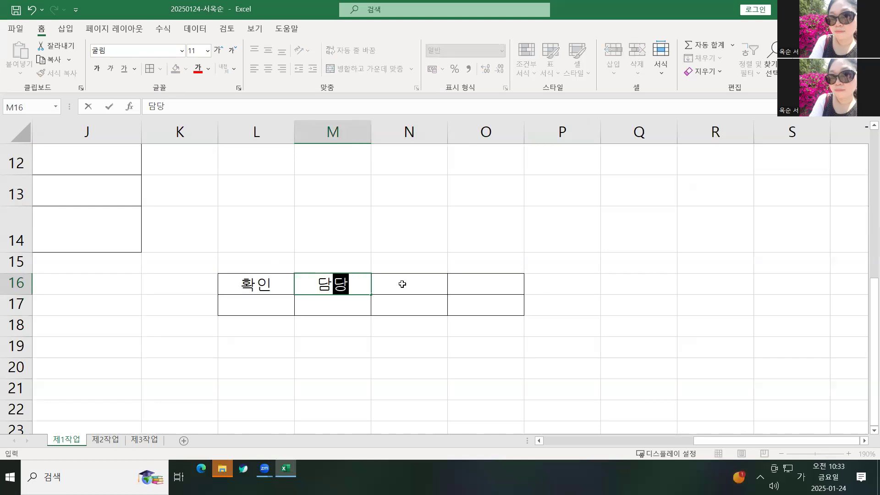
left_click(404, 284)
type("팀장")
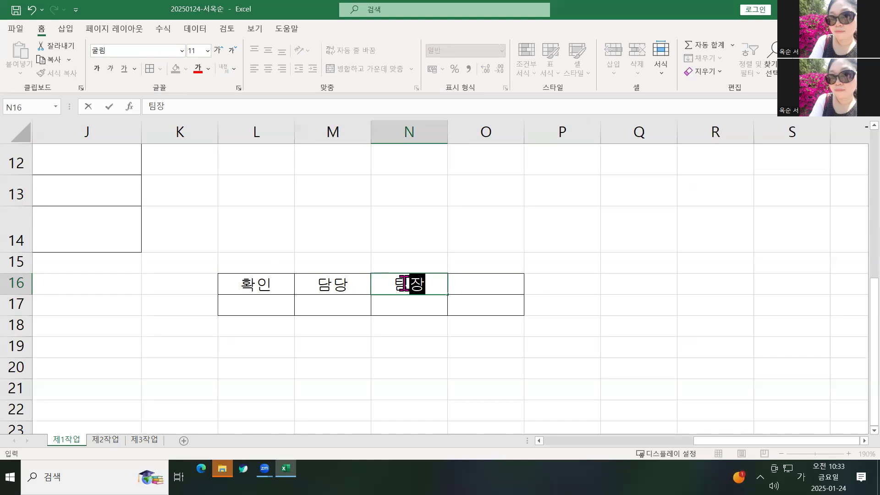
left_click(472, 297)
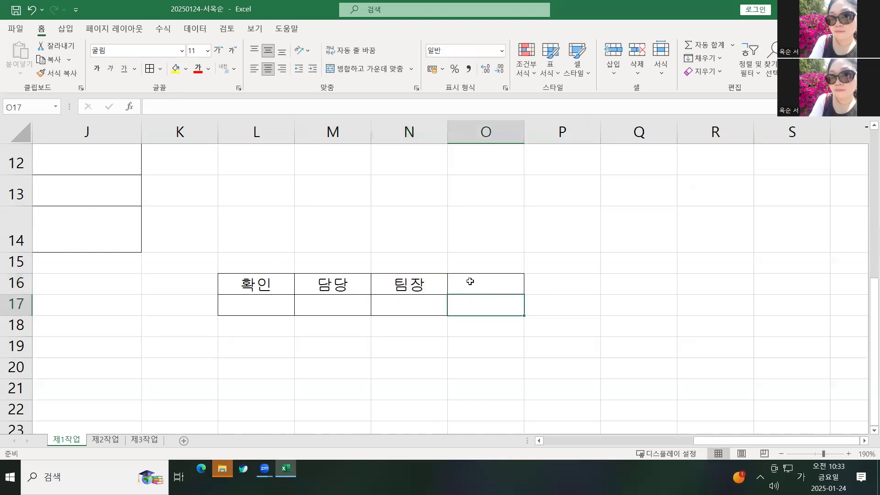
left_click(470, 281)
type("센터자ㅇ")
key("Return")
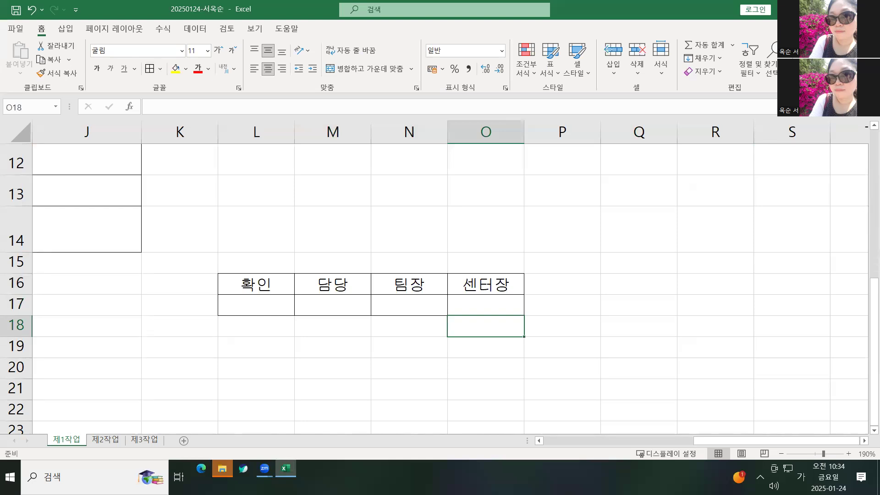
Step: Merge and center L16:L17 and set the 확인 text to vertical writing
left_click(377, 292)
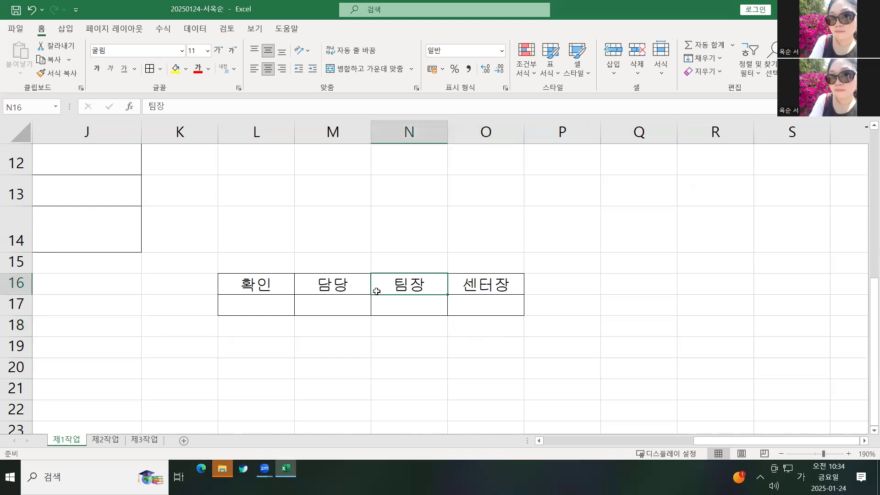
left_click(246, 285)
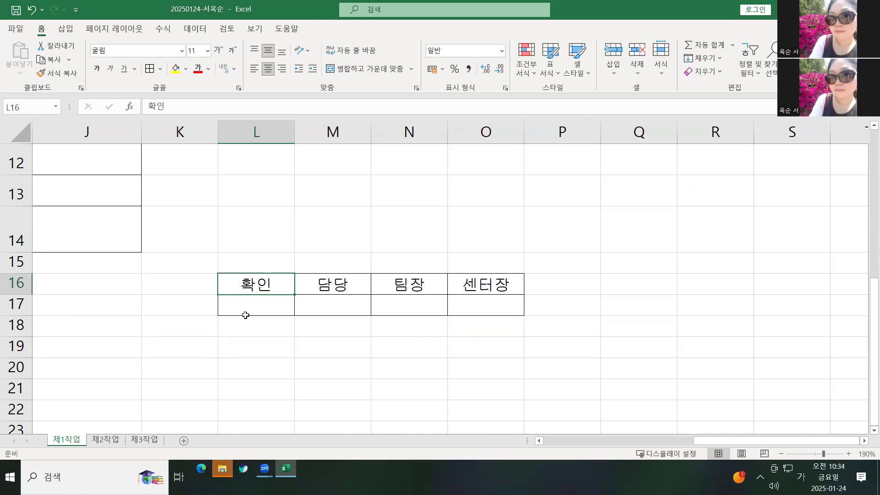
left_click(248, 301, "shift")
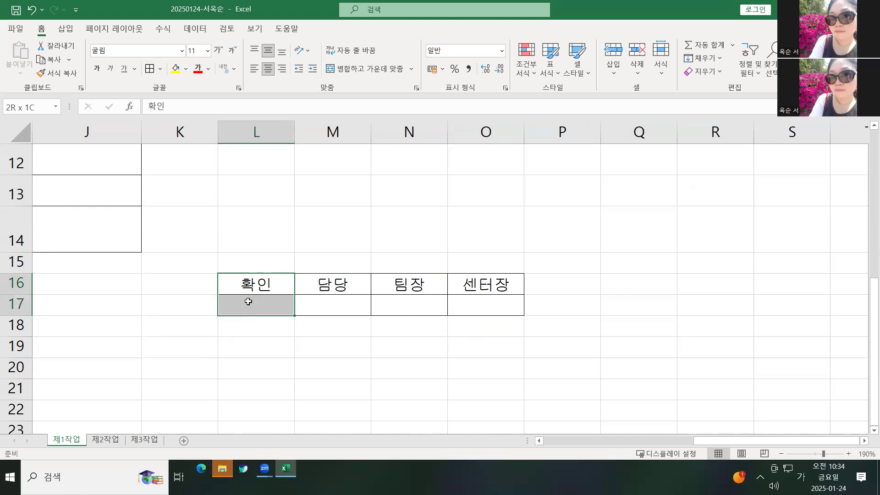
left_click(360, 67)
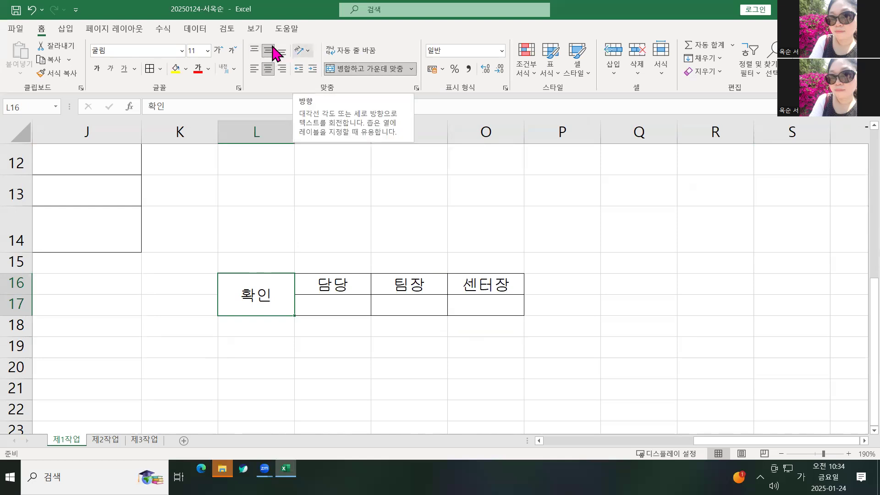
left_click(304, 52)
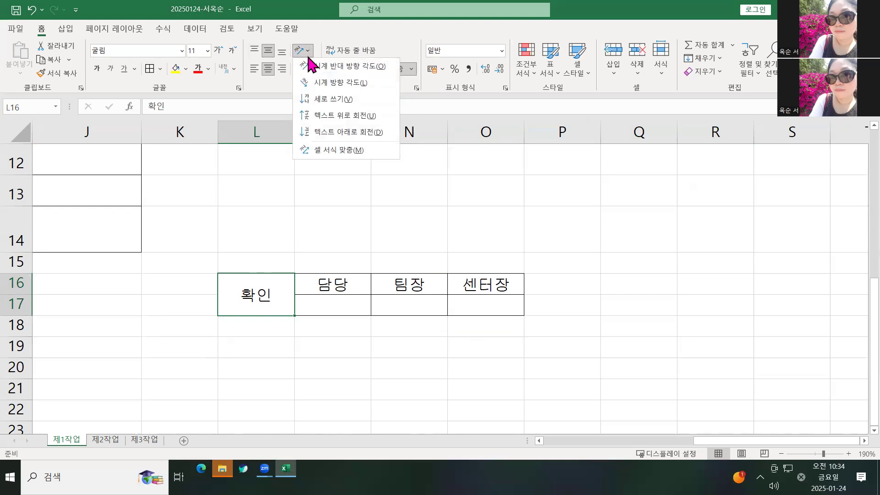
left_click(316, 104)
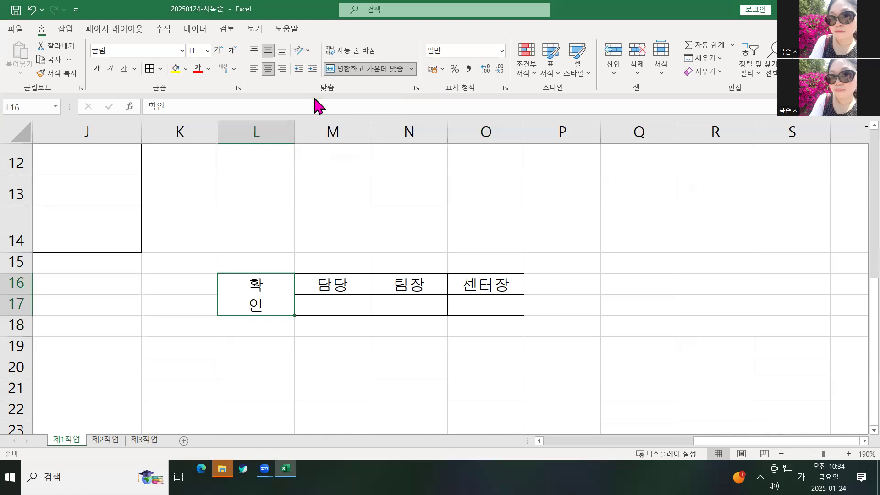
Step: Apply the vertical text orientation to the merged 확인 cell through the alignment settings of the cell format
right_click(255, 298)
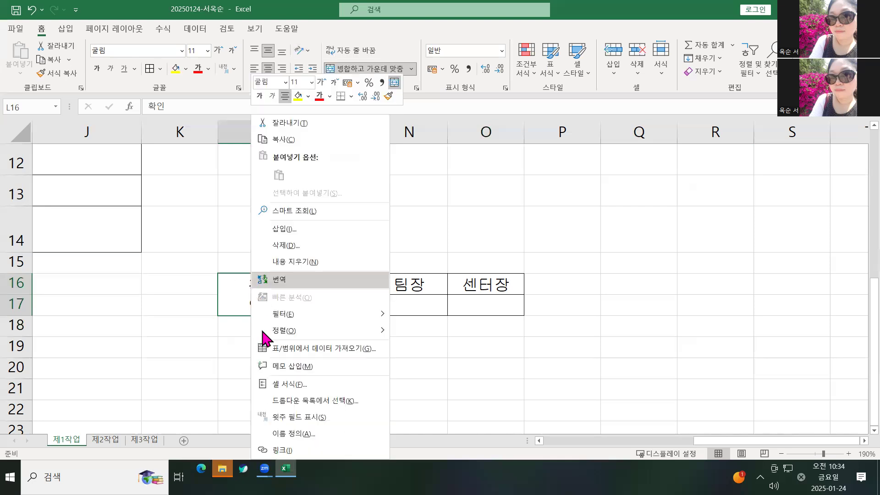
left_click(276, 388)
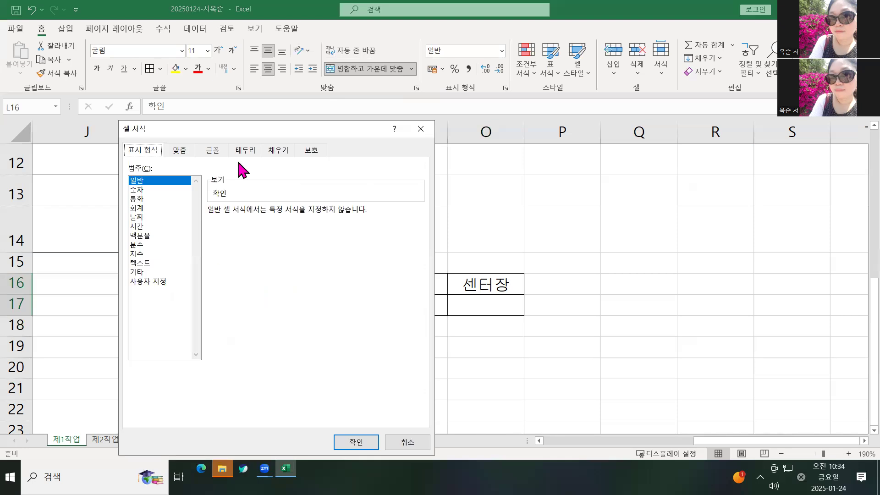
left_click(181, 152)
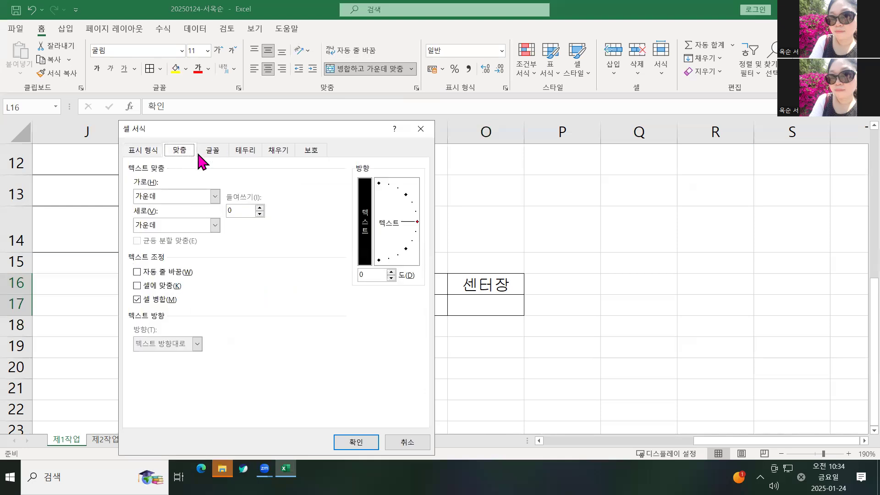
left_click(367, 217)
left_click(365, 252)
left_click_drag(392, 225, 391, 218)
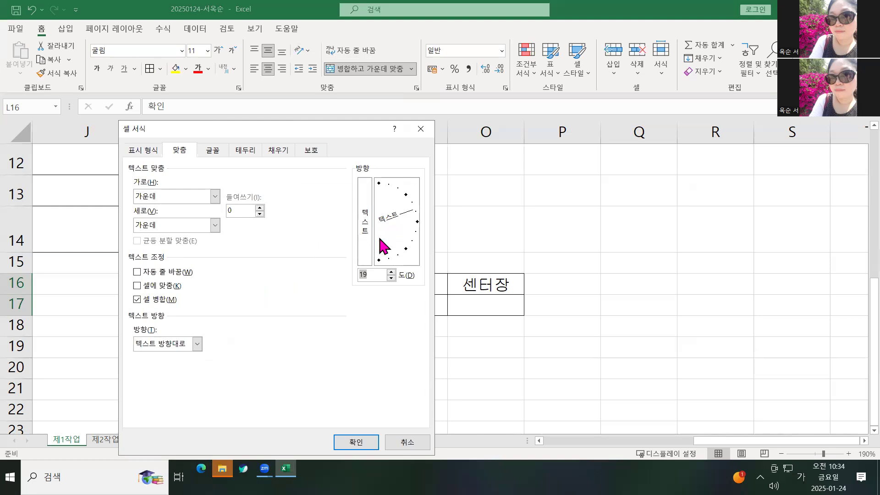
left_click(390, 205)
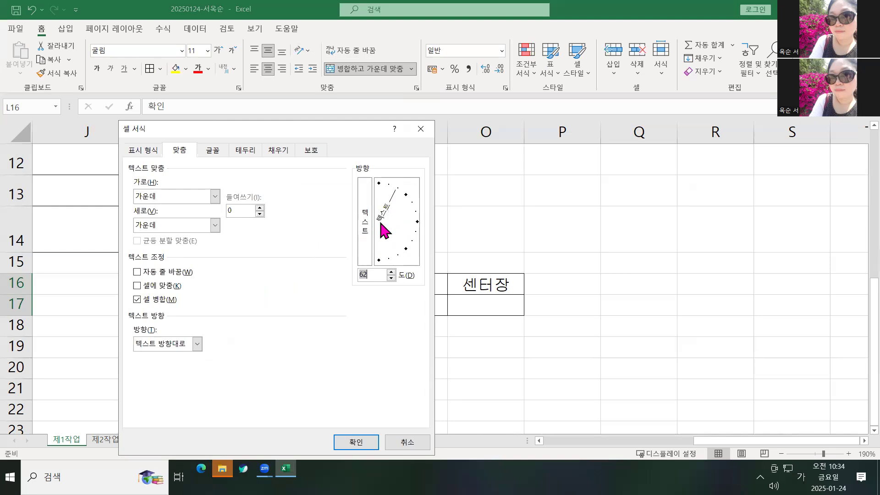
left_click(367, 227)
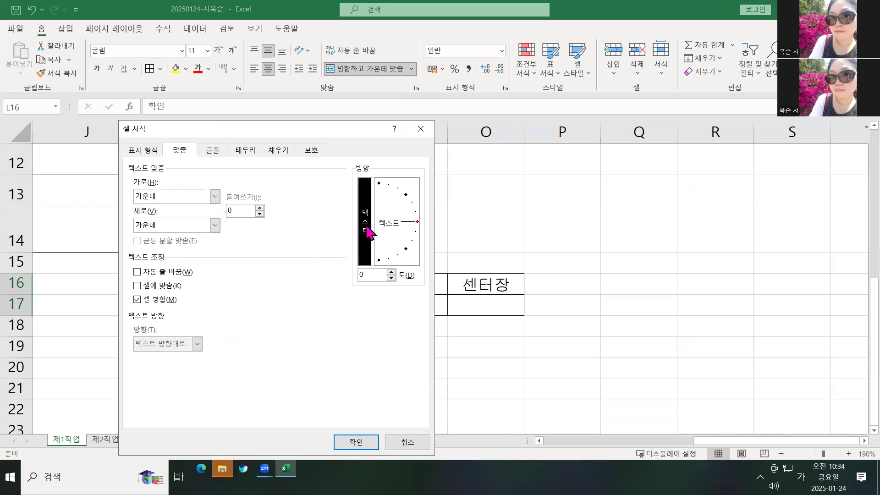
left_click(369, 443)
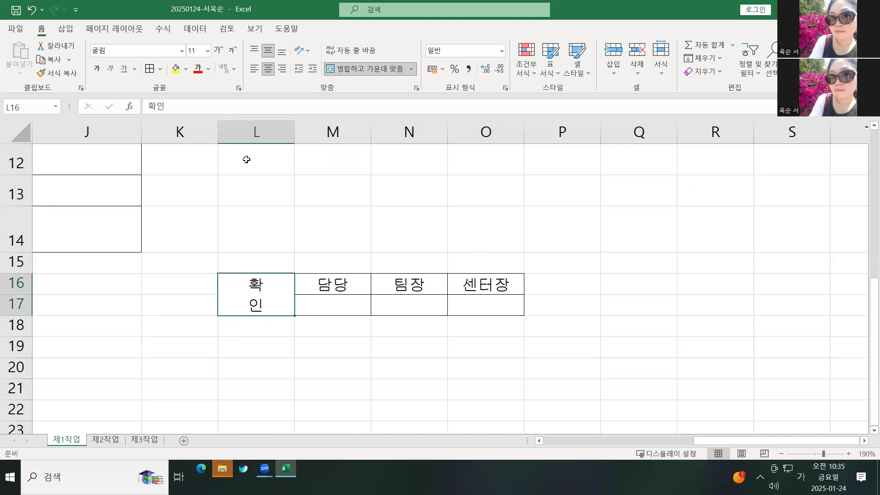
Step: Set the width of column L, which holds the 확인 cell, to 4
left_click(273, 136)
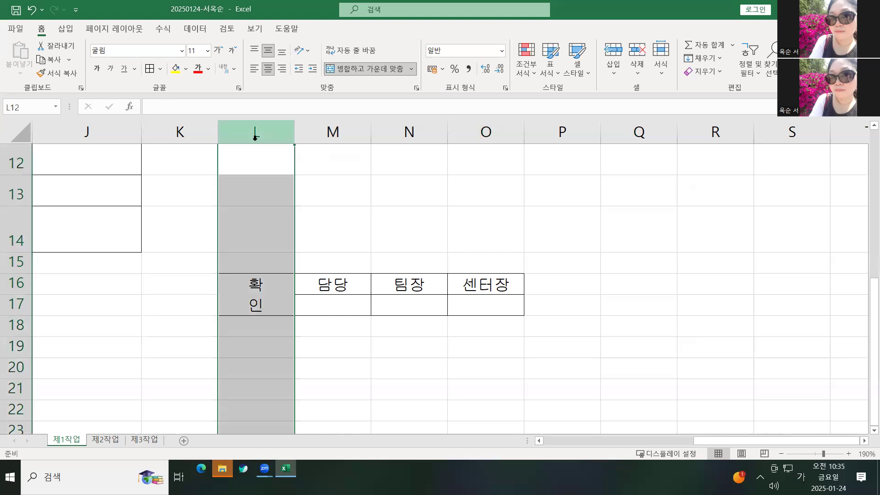
left_click(324, 359)
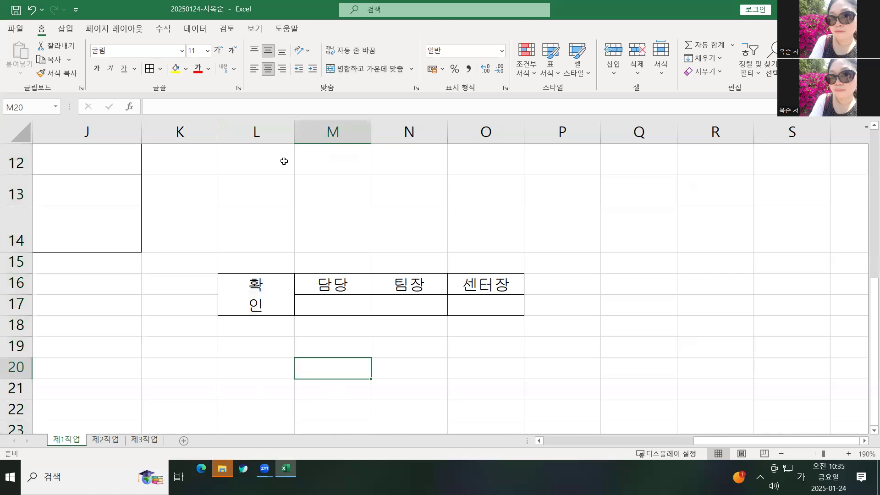
left_click(273, 138)
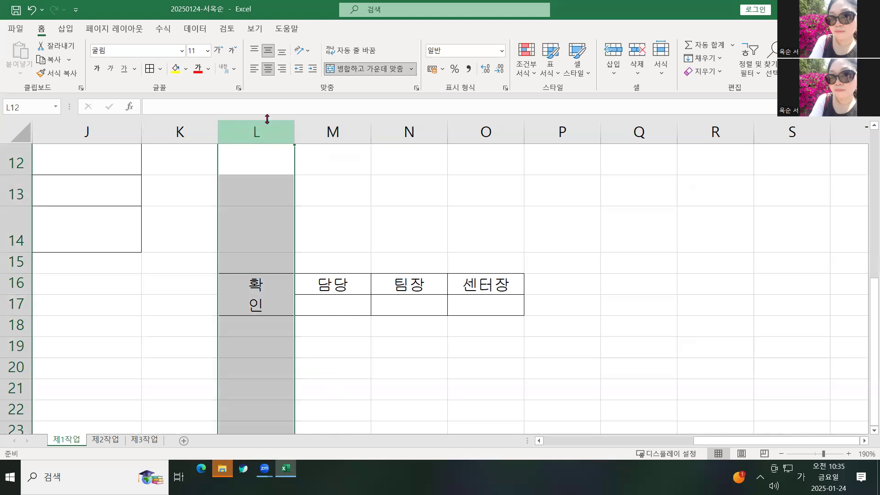
right_click(264, 128)
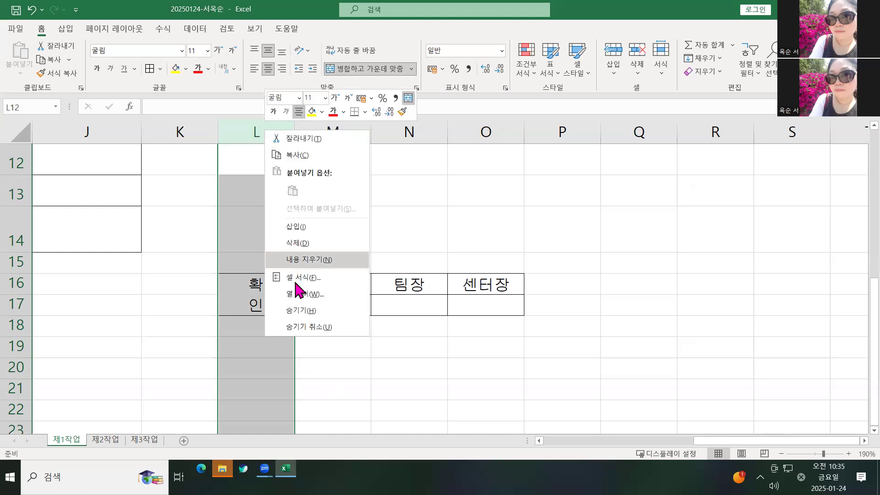
left_click(300, 294)
type("4")
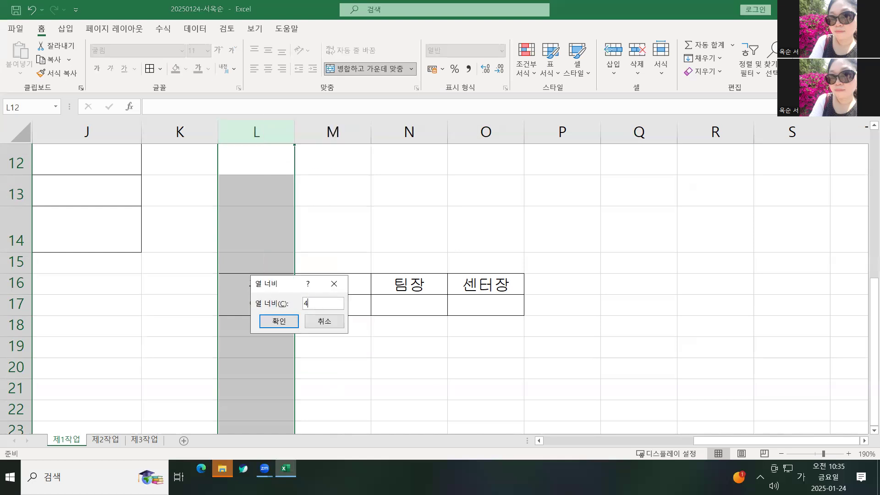
key("Return")
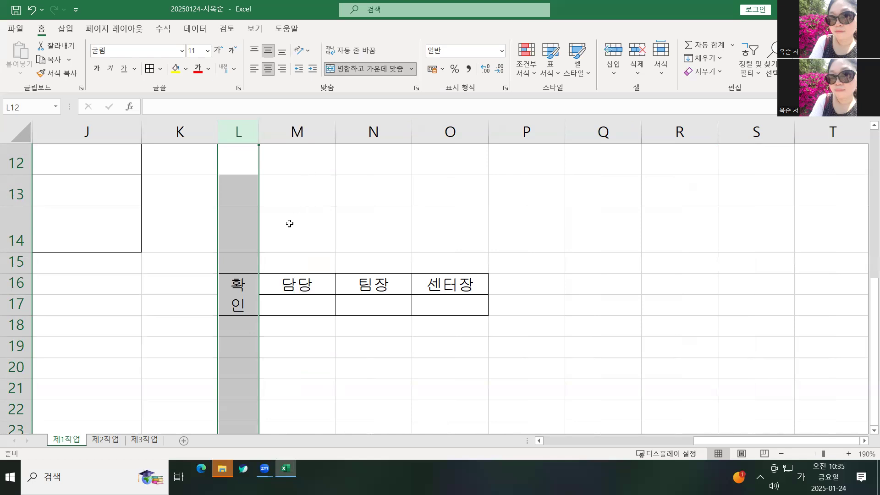
Step: Reduce columns M to O, under the 담당, 팀장 and 센터장 headings, to one equal, slightly narrower width
left_click_drag(303, 125, 435, 119)
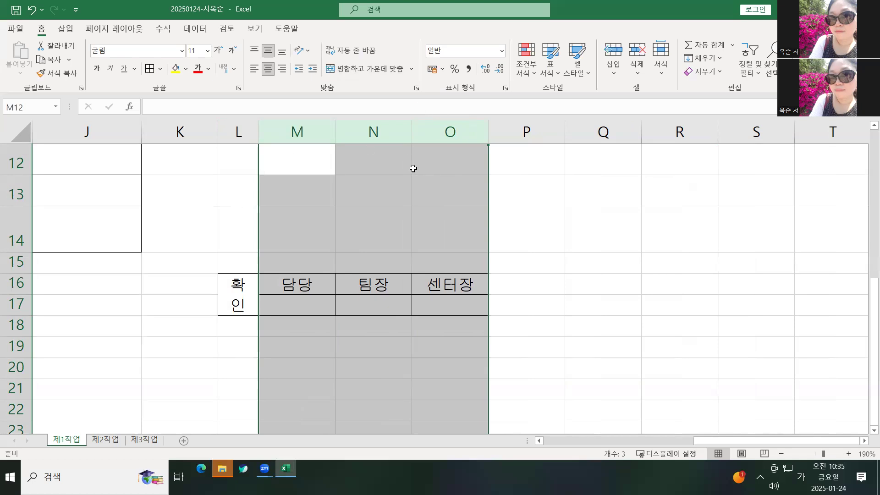
right_click(362, 154)
left_click(393, 317)
key("Return")
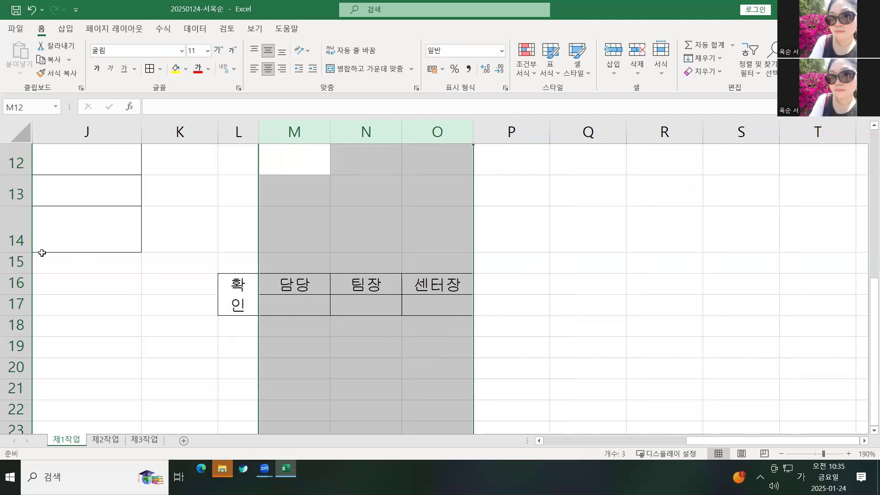
Step: Set the height of row 16, the approval box's heading row, to about 17
left_click(9, 285)
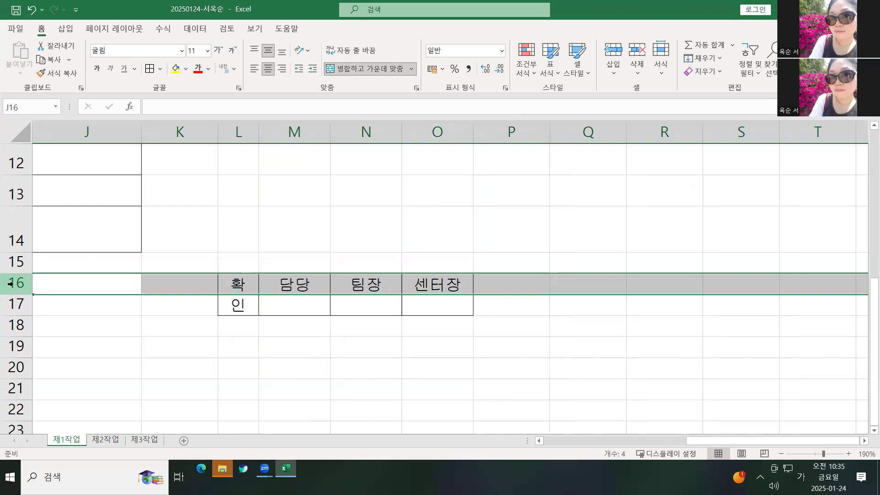
right_click(9, 284)
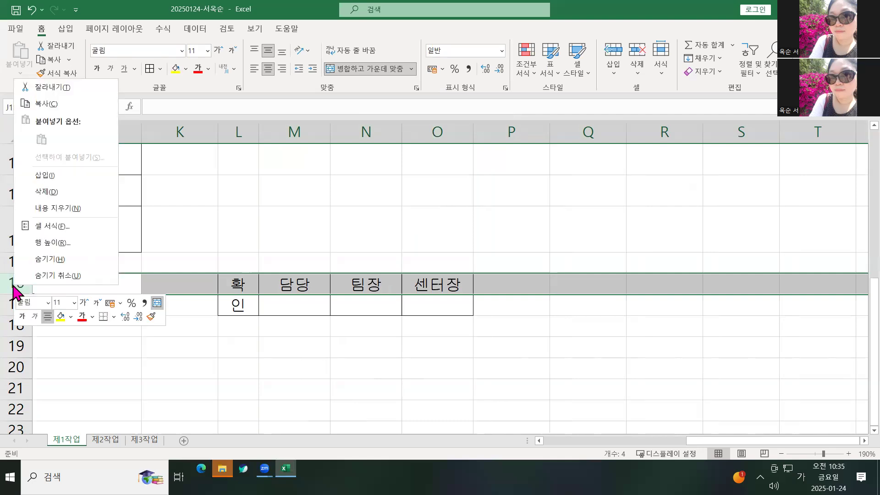
left_click(59, 243)
type("17.")
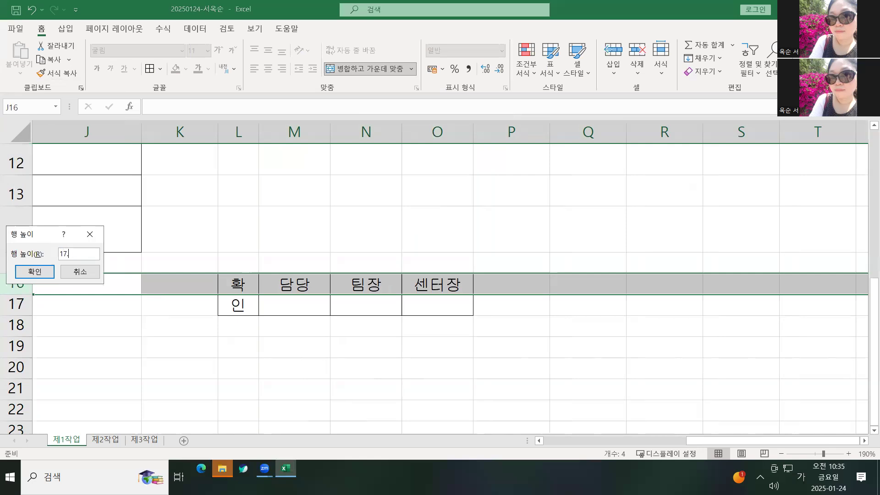
left_click(36, 272)
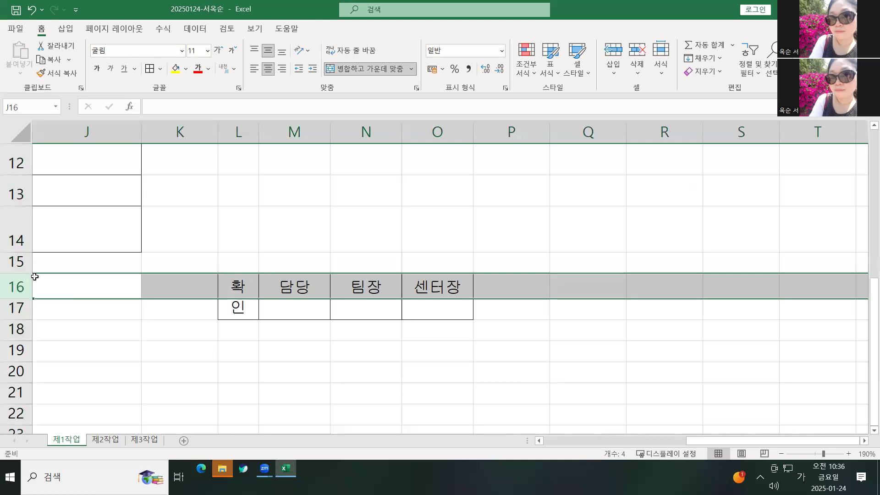
Step: Set the height of row 17, the approval box's blank signature row, to 40
left_click(14, 309)
right_click(13, 313)
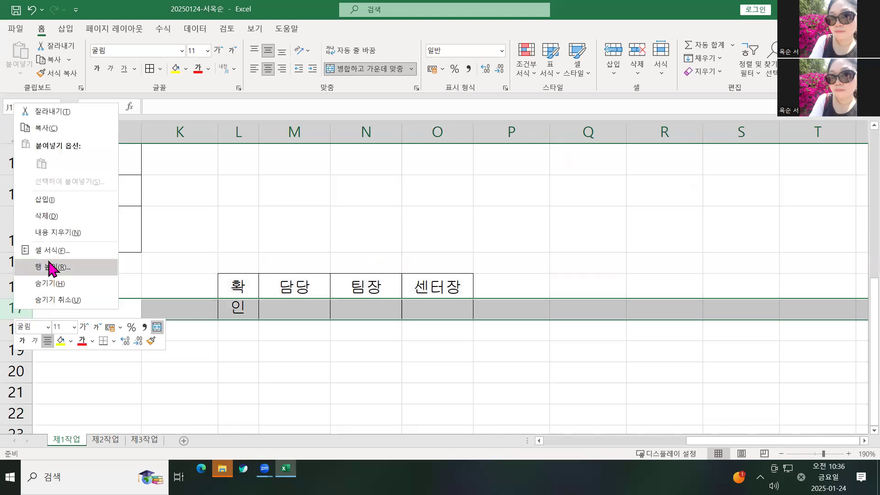
left_click(53, 267)
type("40")
key("Return")
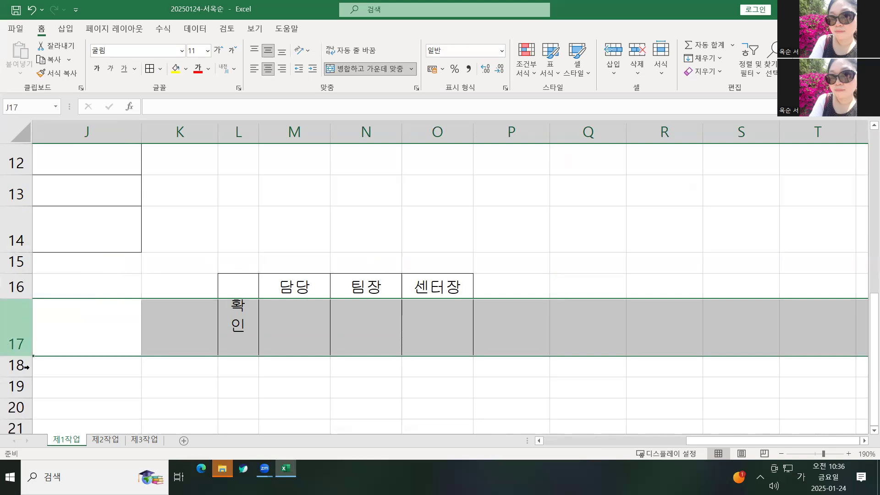
left_click(230, 277)
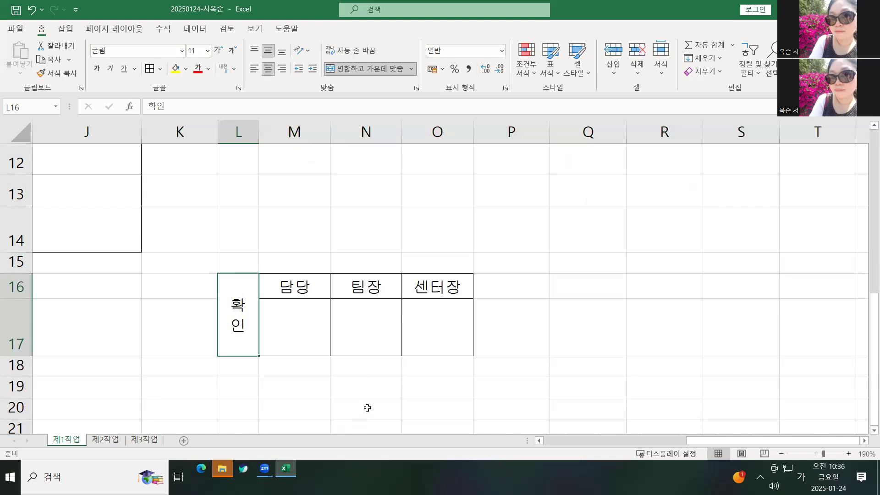
left_click(404, 257)
left_click(292, 307)
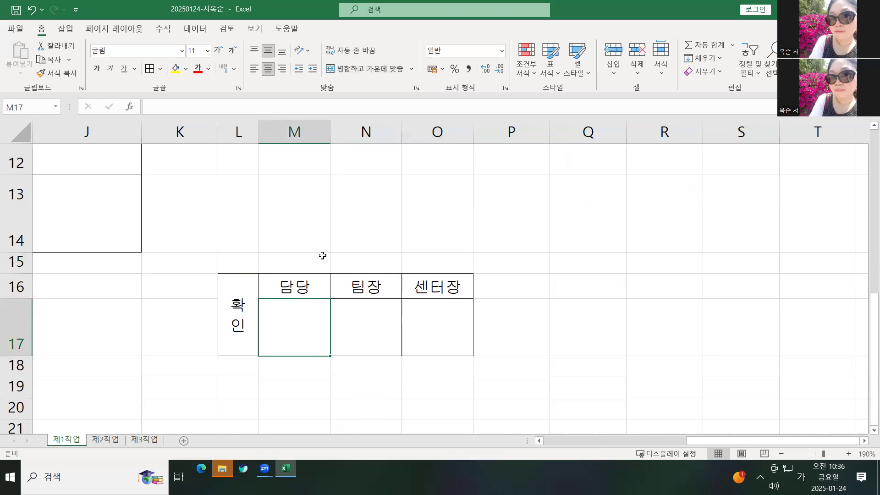
left_click(410, 387)
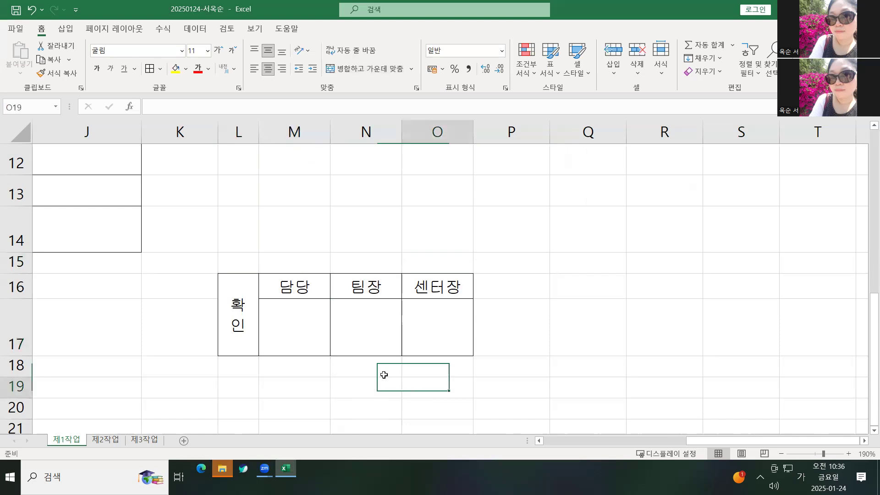
left_click(243, 300)
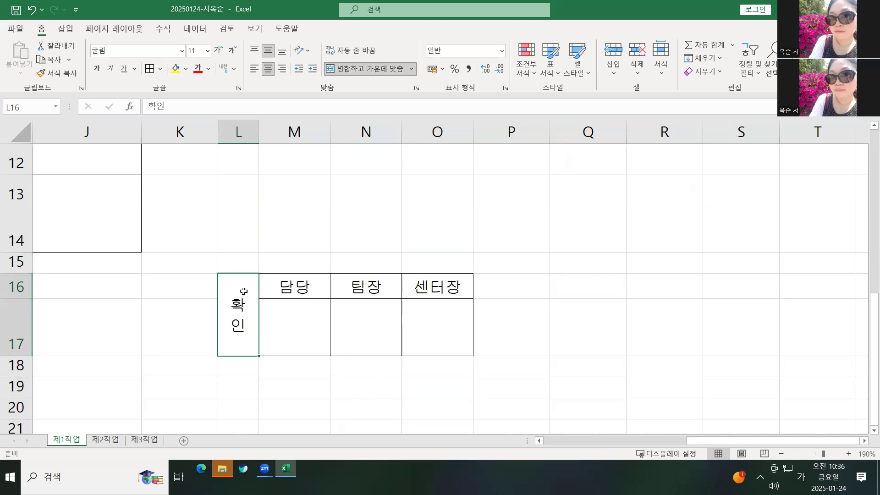
Step: Try pasting an ordinary cell copy of the approval box L16:O17 at H1, and undo the paste
scroll(243, 292, "down", 8)
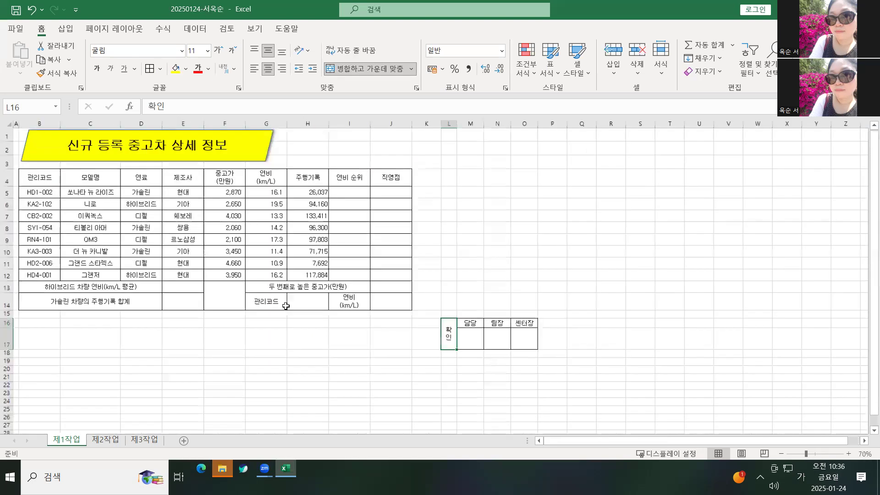
left_click_drag(432, 326, 504, 326)
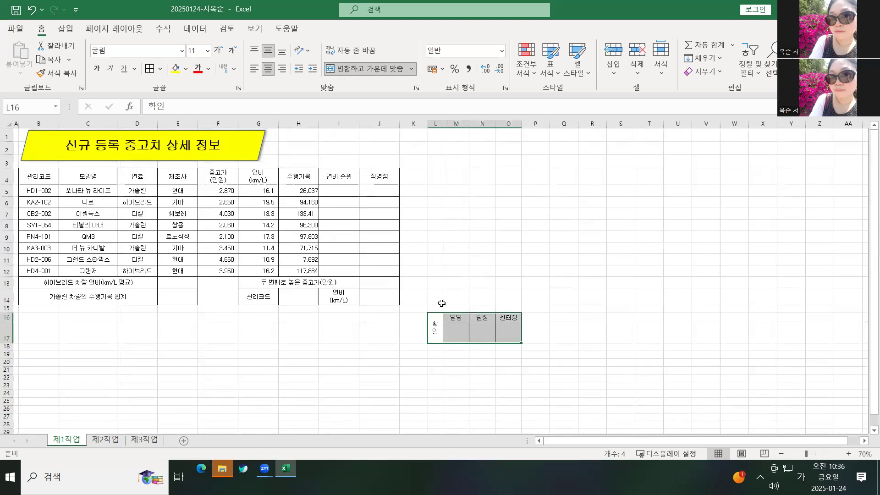
key("ctrl+c")
left_click(299, 137)
key("ctrl+v")
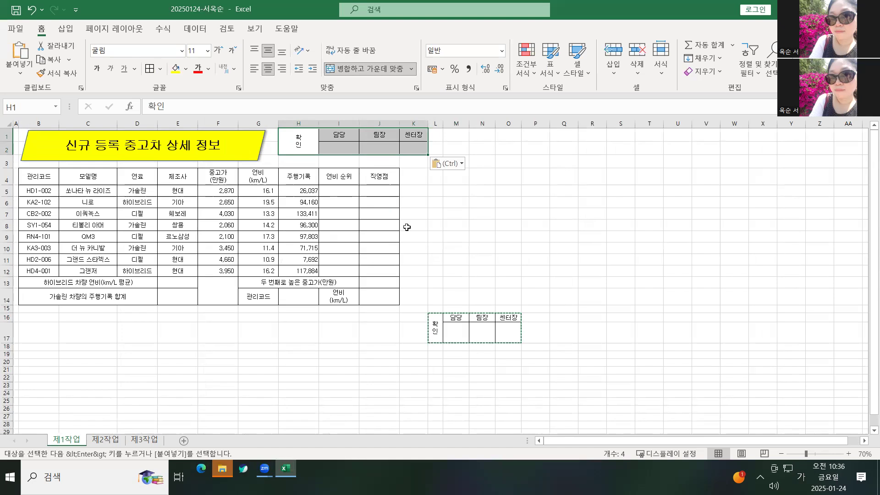
key("ctrl+z")
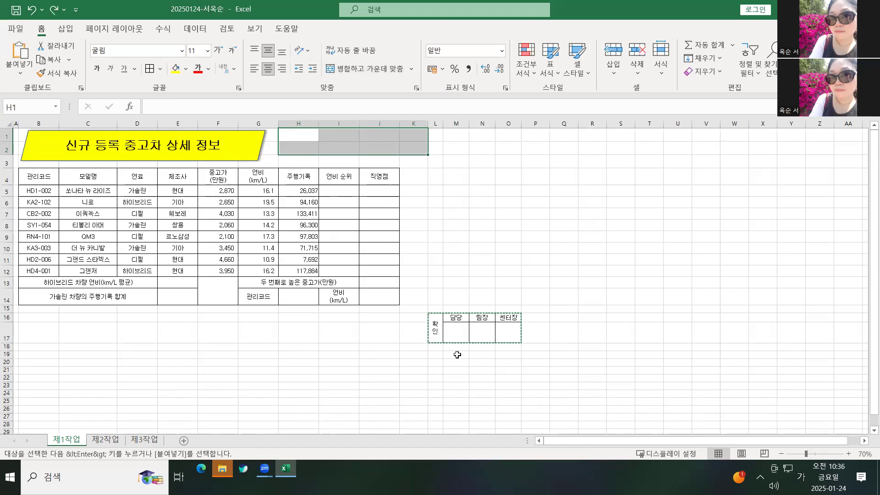
key("Escape")
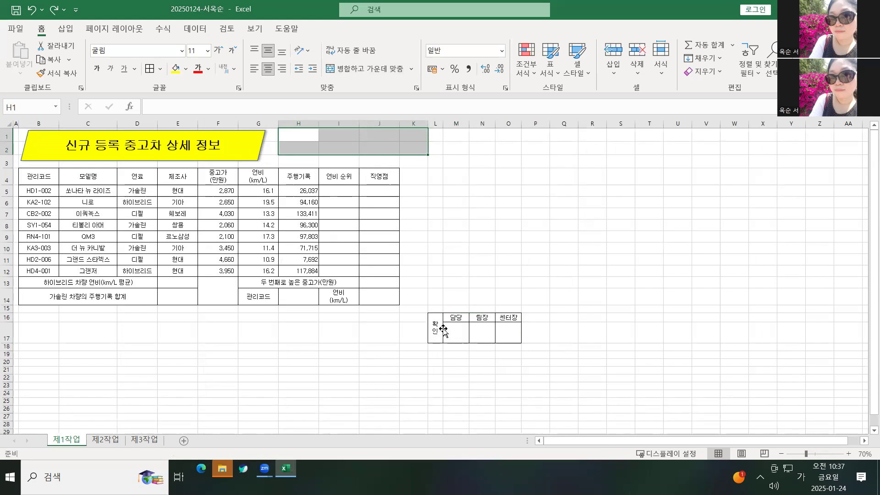
Step: Copy the approval box L16:O17 as a picture, using the as-shown-on-screen appearance and the picture format
left_click(444, 330)
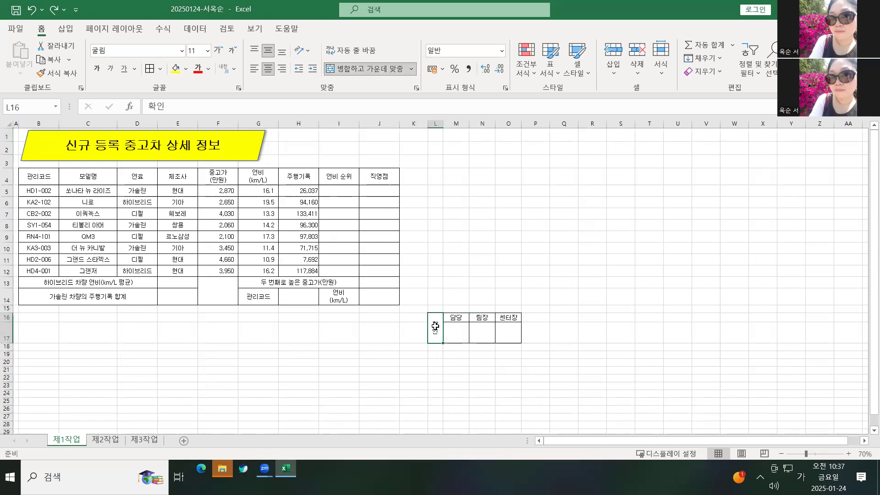
left_click_drag(435, 327, 508, 330)
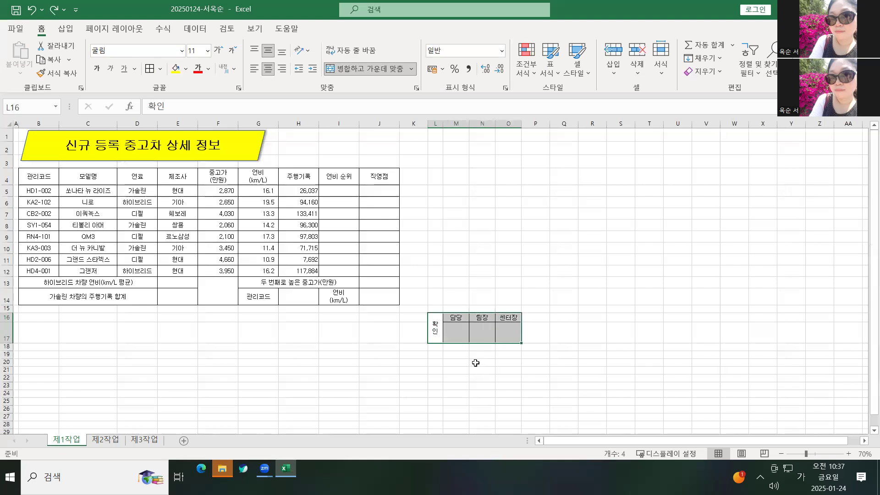
scroll(447, 313, "up", 1, "ctrl")
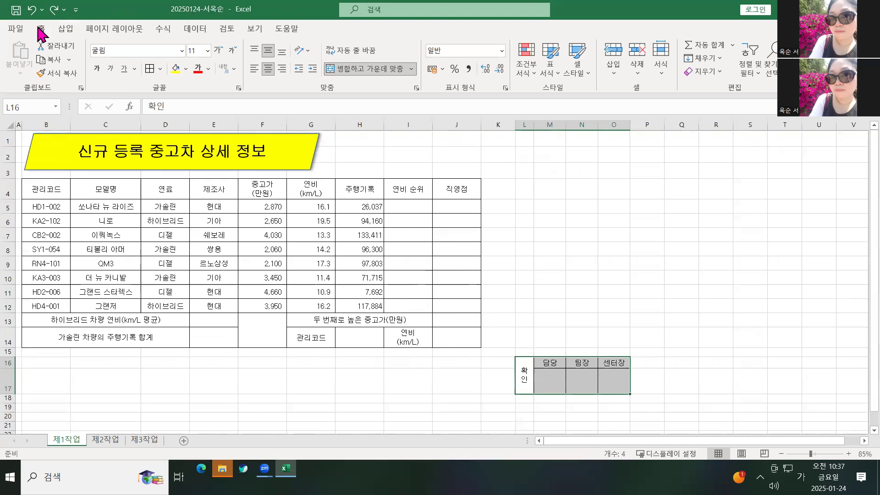
left_click(69, 60)
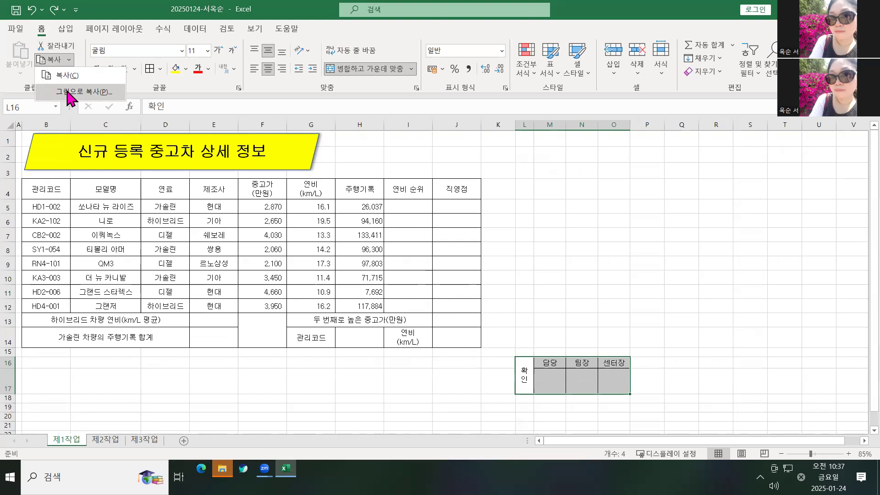
left_click(67, 92)
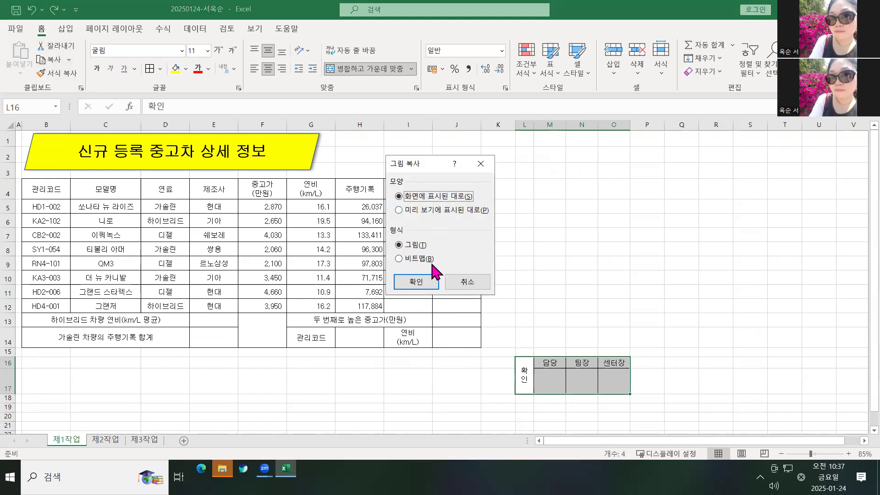
left_click(418, 283)
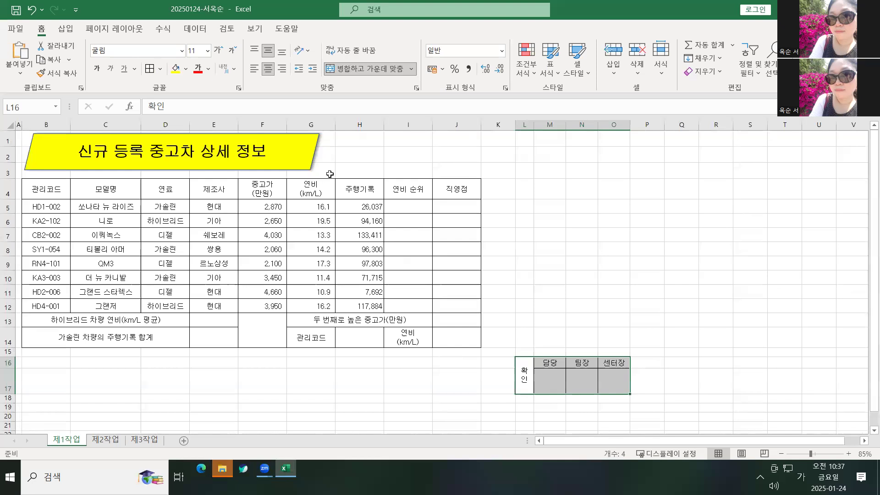
Step: Paste the approval box picture at H1, shift it slightly, and enlarge it to fill the space above the table
left_click(353, 141)
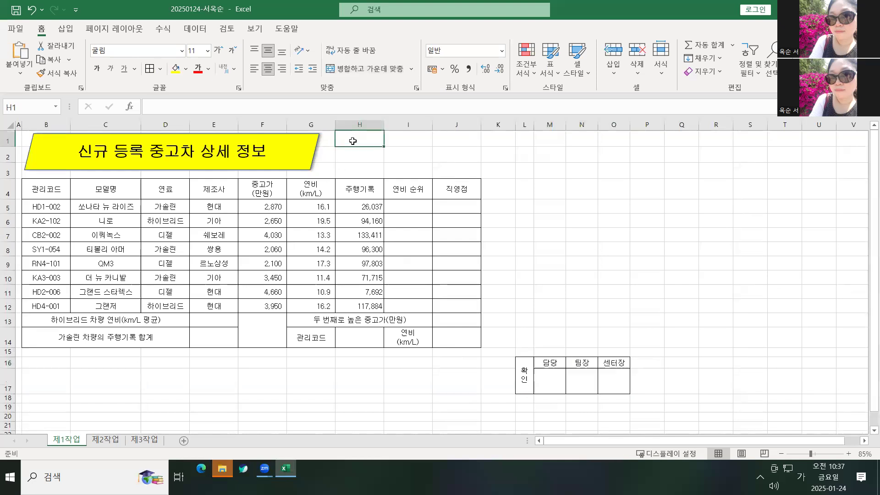
key("ctrl+v")
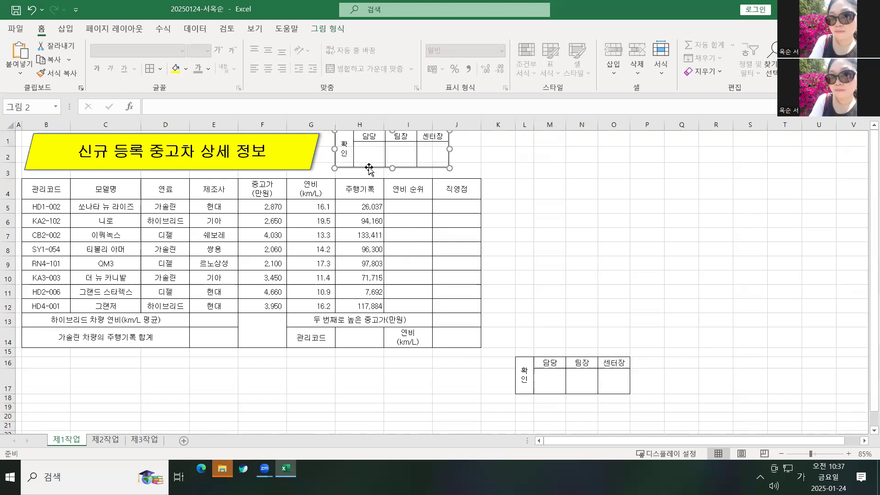
mouse_move(371, 169)
left_mouse_down()
mouse_move(388, 172)
mouse_move(374, 171)
left_mouse_up()
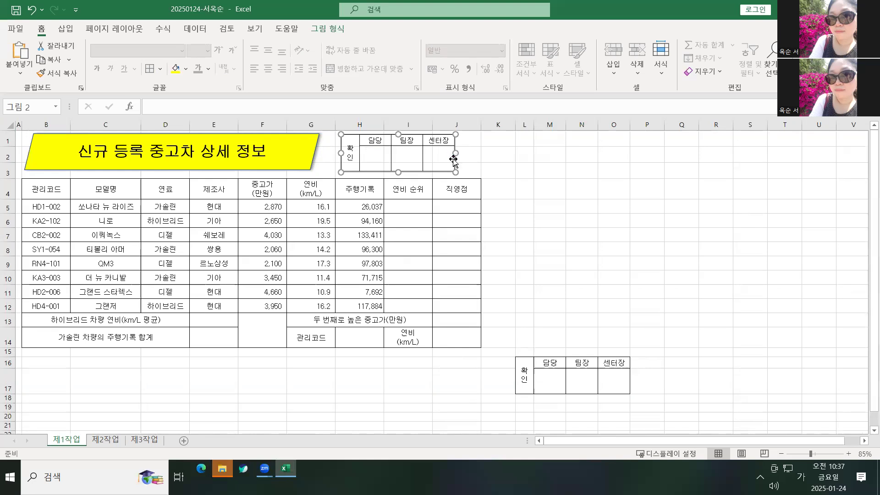
left_click_drag(457, 172, 466, 175)
Step: Nudge the approval box picture right and slightly up until its right edge lines up with the edge of column J
key("Right")
key("Right")
key("Right")
key("Right")
key("Right")
key("Right")
key("Right")
key("Right")
key("Right")
key("Right")
key("Right")
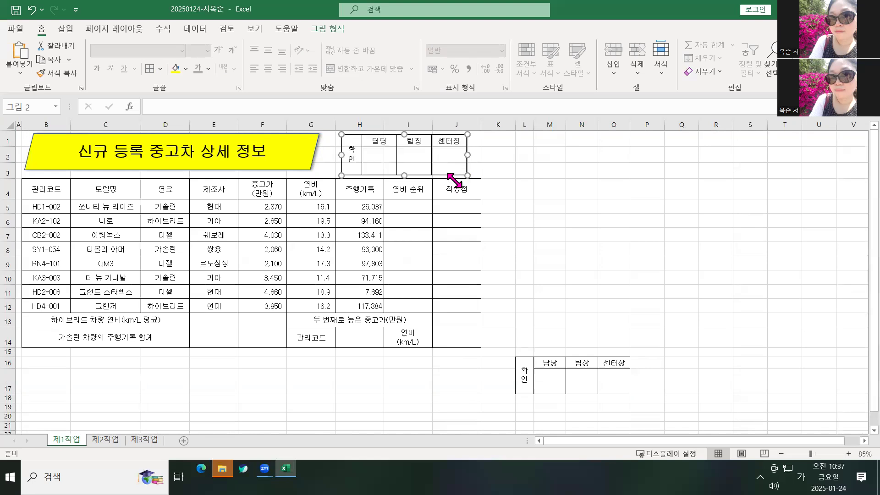
key("Up")
key("Up")
key("Right")
key("Right")
key("Right")
key("Right")
key("Right")
key("Right")
key("Right")
key("Right")
key("Right")
key("Right")
key("Right")
key("Right")
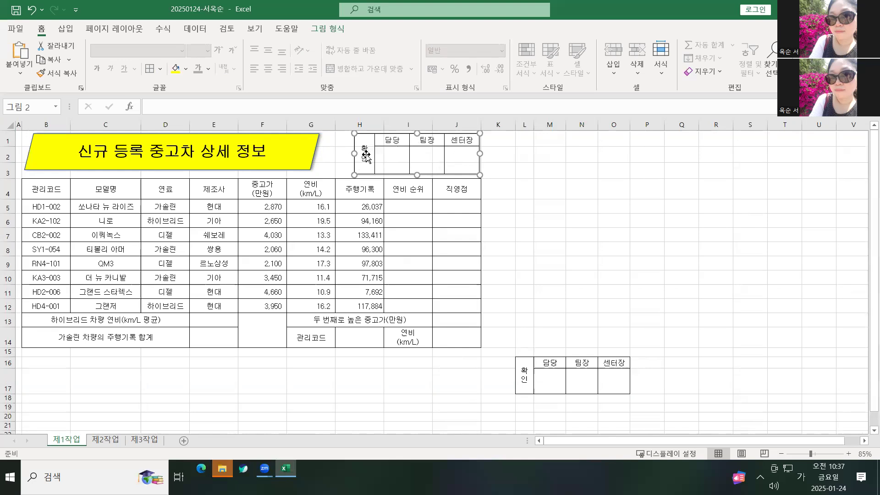
Step: Fill the approval box picture above the table with white and deselect it
left_click(185, 69)
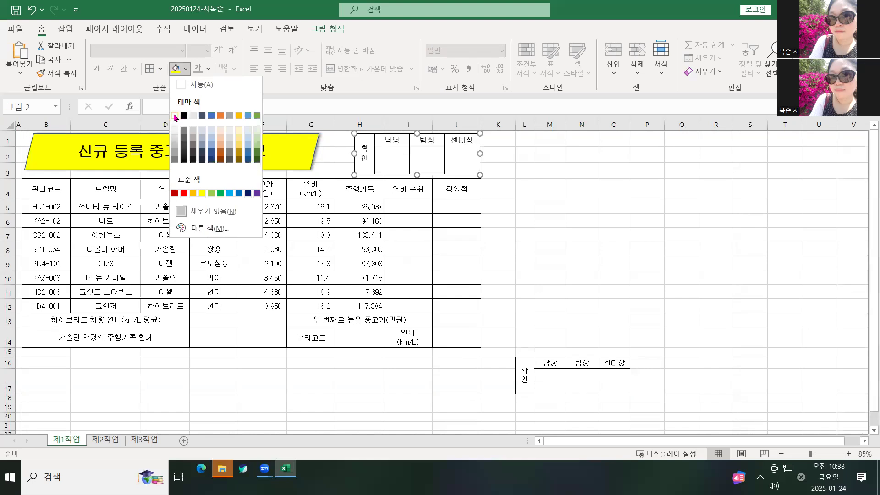
left_click(174, 116)
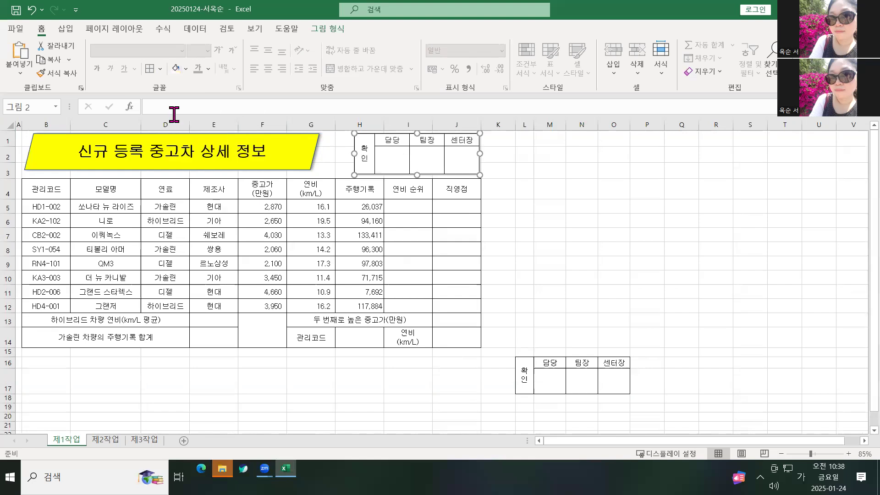
left_click(531, 226)
Step: Delete columns L to O, which hold the original approval box cells
left_click(523, 358)
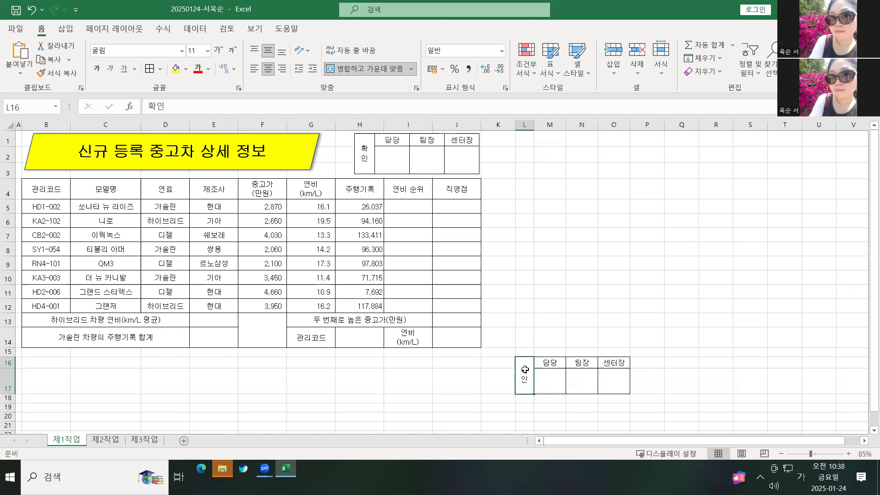
left_click(525, 369)
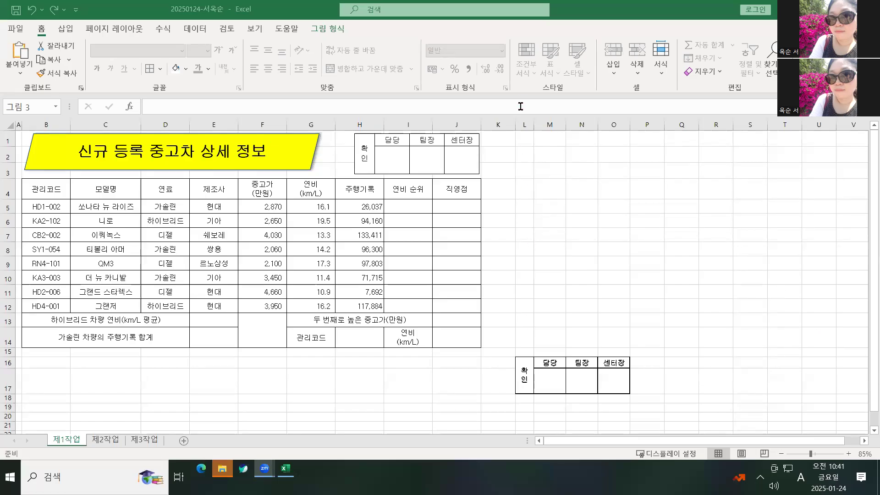
left_click_drag(523, 122, 629, 124)
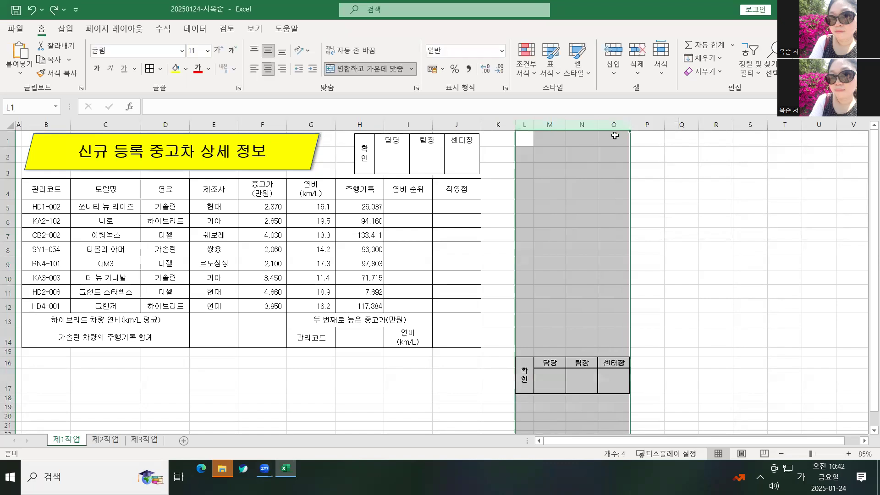
right_click(574, 163)
left_click(672, 274)
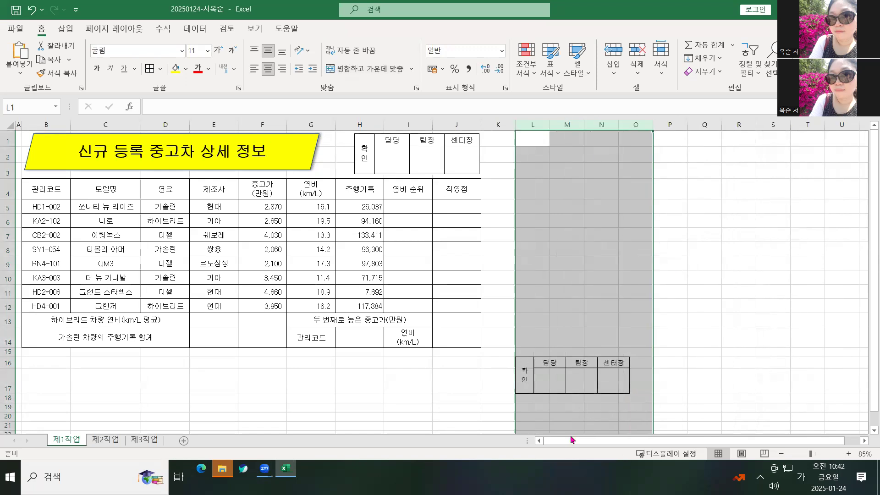
Step: Delete the leftover duplicate picture of the approval box around rows 16 and 17
left_click(538, 404)
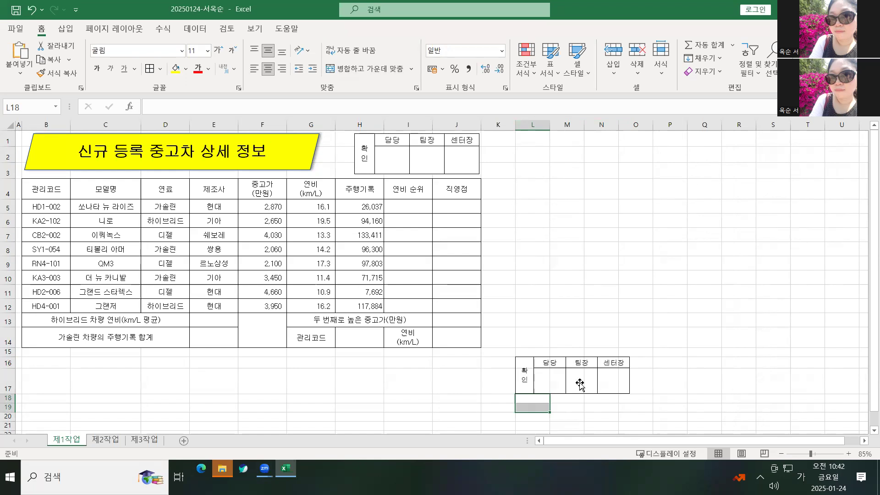
left_click(525, 366)
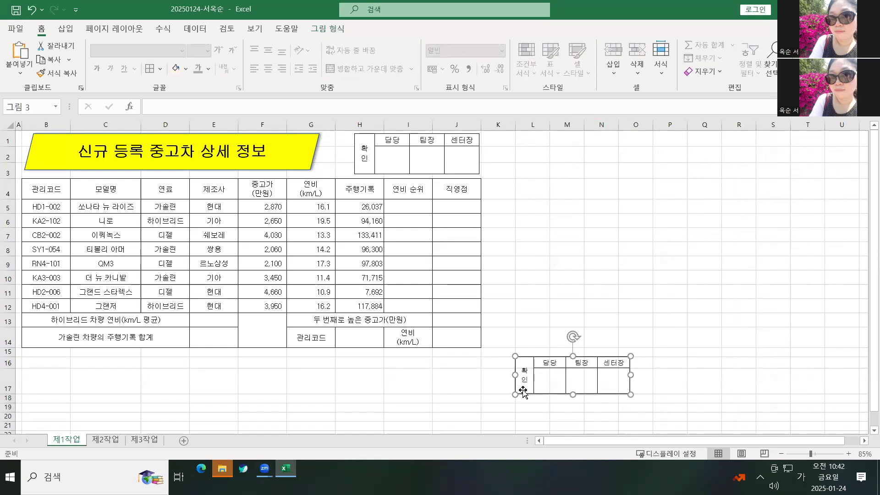
left_click(585, 278)
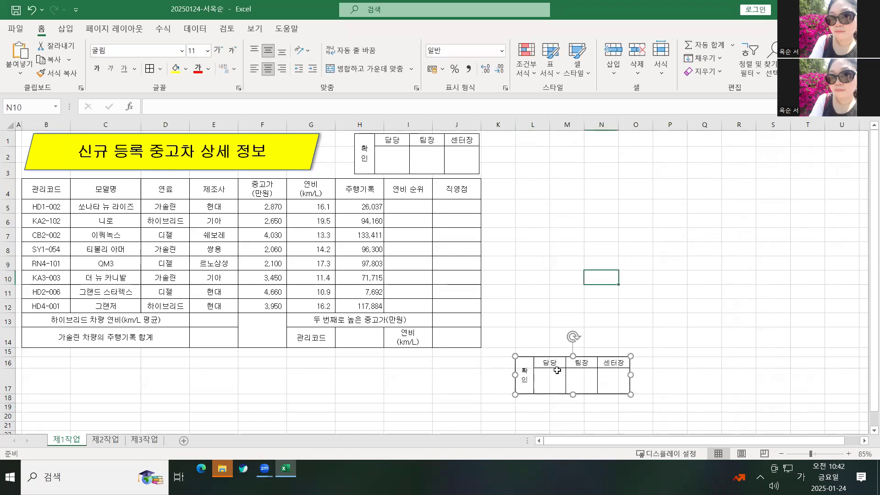
key("Delete")
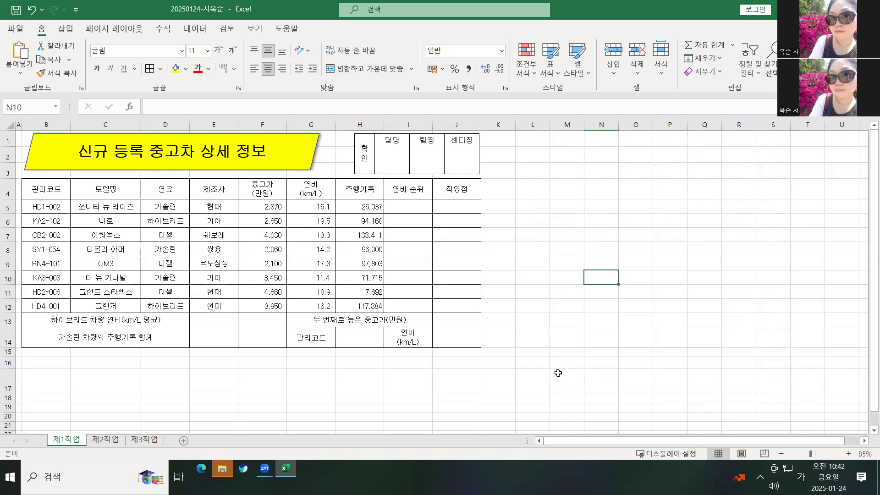
left_click(537, 281)
left_click(523, 354)
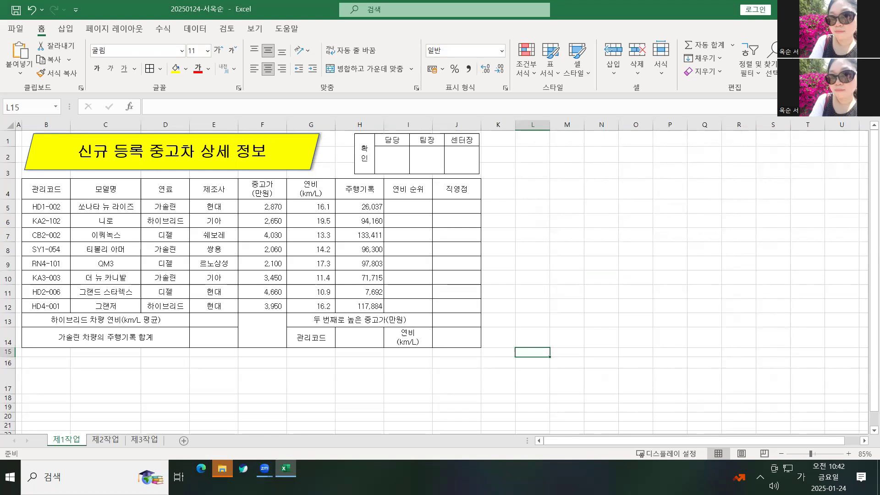
key("alt+Tab")
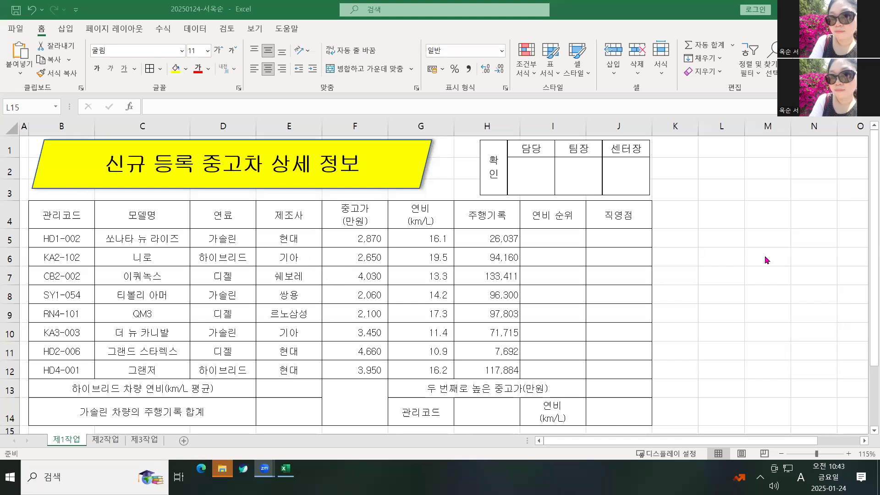
Step: Enter the range notation note B4:J4 in cell L4
left_click(719, 215)
type("ㅠ4")
key("BackSpace")
key("BackSpace")
key("Hangul")
type("B4:")
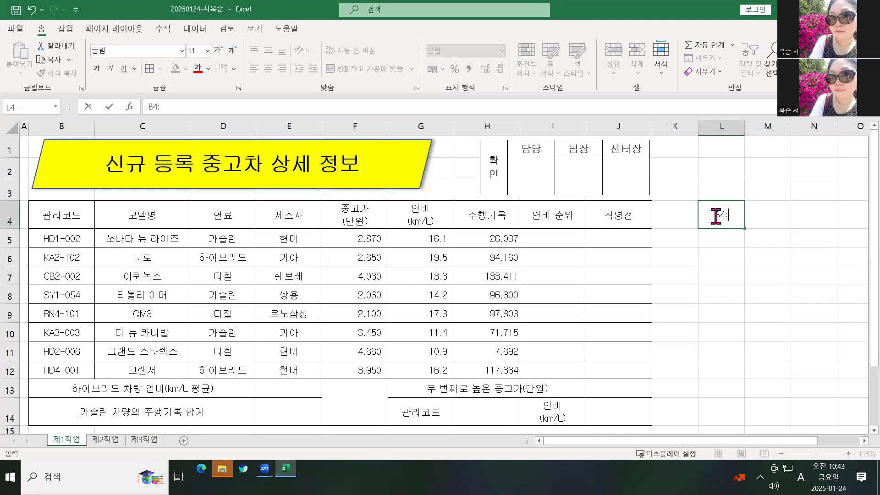
type("J4")
key("Return")
left_click(726, 224)
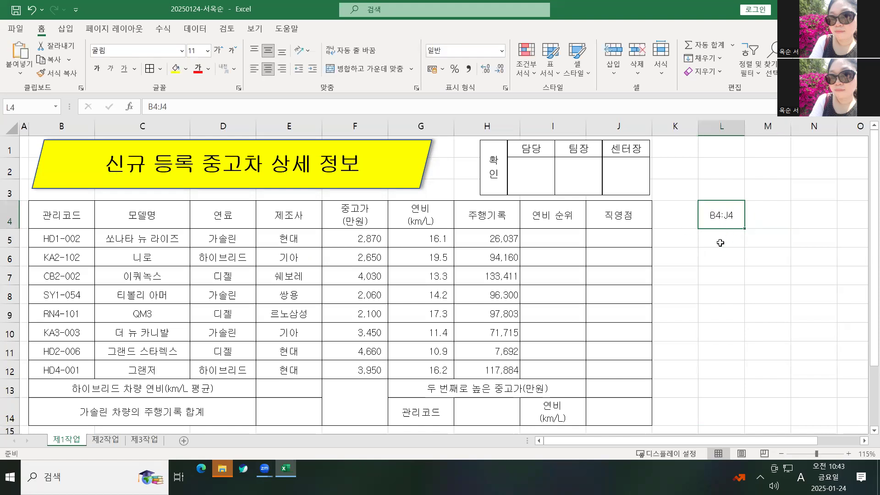
Step: Enter the comma-separated cell notation B4,J4 in cell L5
left_click(721, 240)
type("B4,J4")
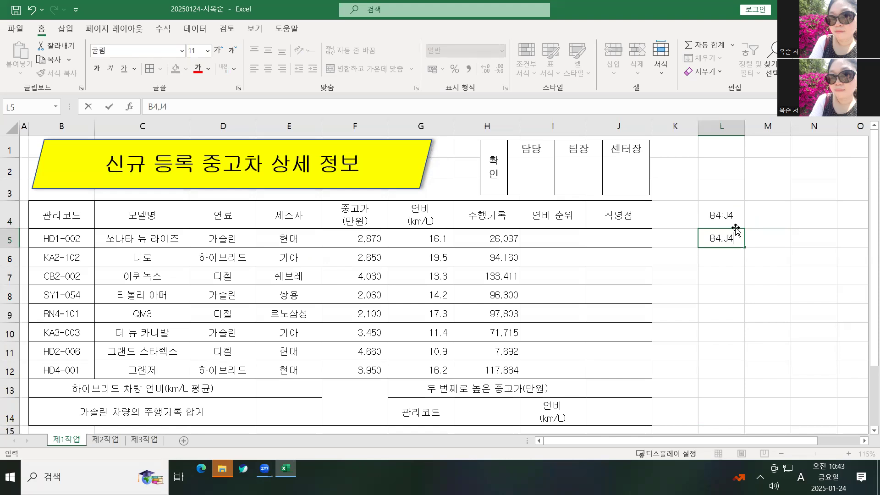
left_click(748, 306)
Step: Enter the explanation "B4부터 J4" in cell M4, beside the colon notation
scroll(742, 427, "up", 4)
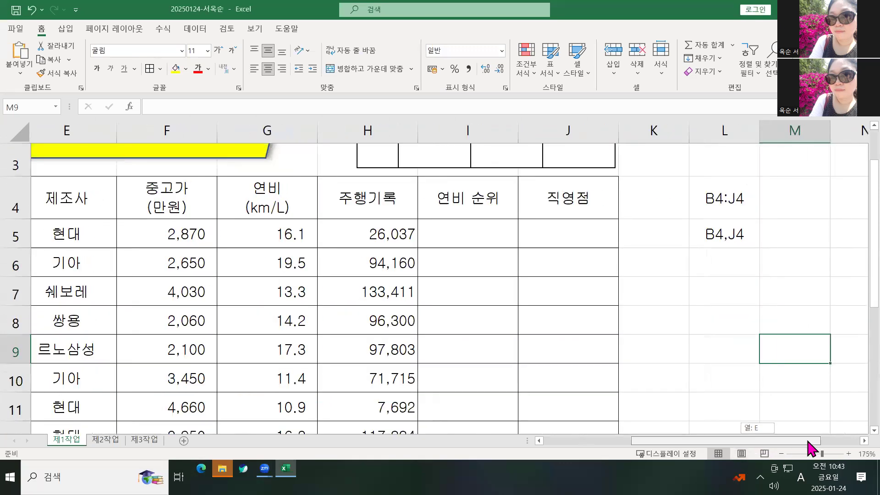
scroll(742, 427, "right", 2)
left_click(609, 198)
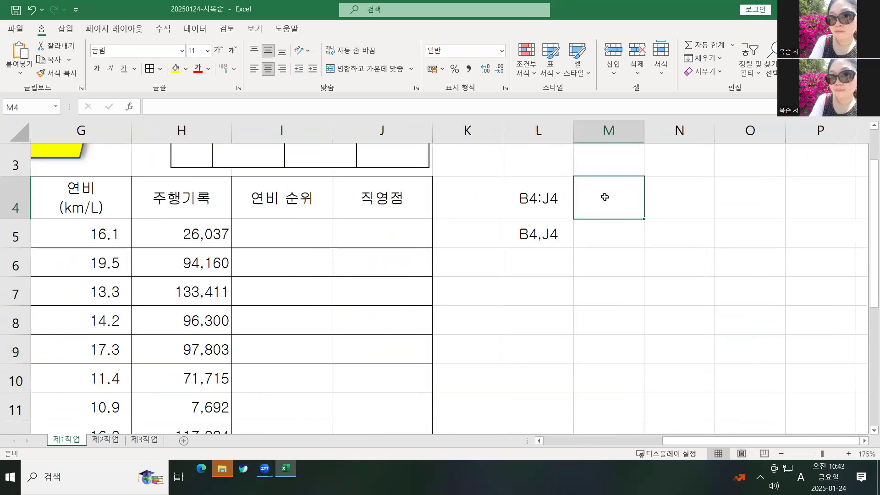
type("B4")
key("Hangul")
type("부터")
key("Hangul")
type("J4")
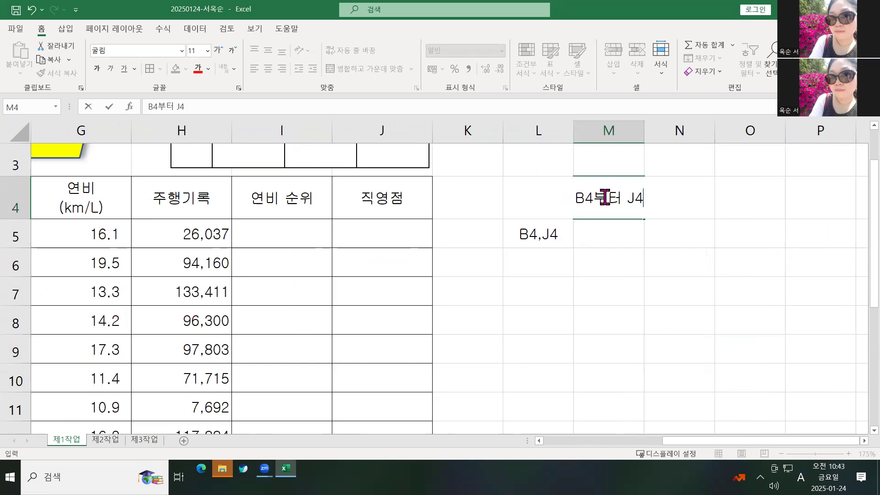
left_click(598, 298)
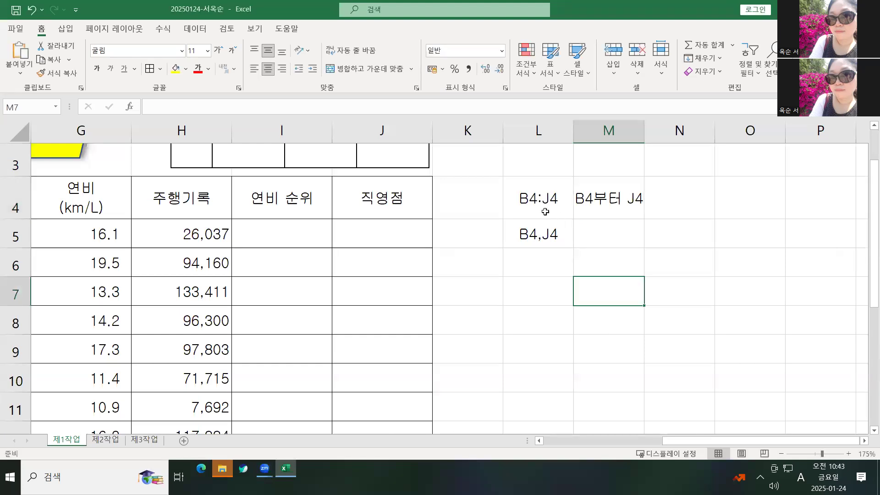
Step: Enter the explanation "B4랑 4J" in cell M5, beside the comma notation
left_click(618, 240)
type("B4FLK")
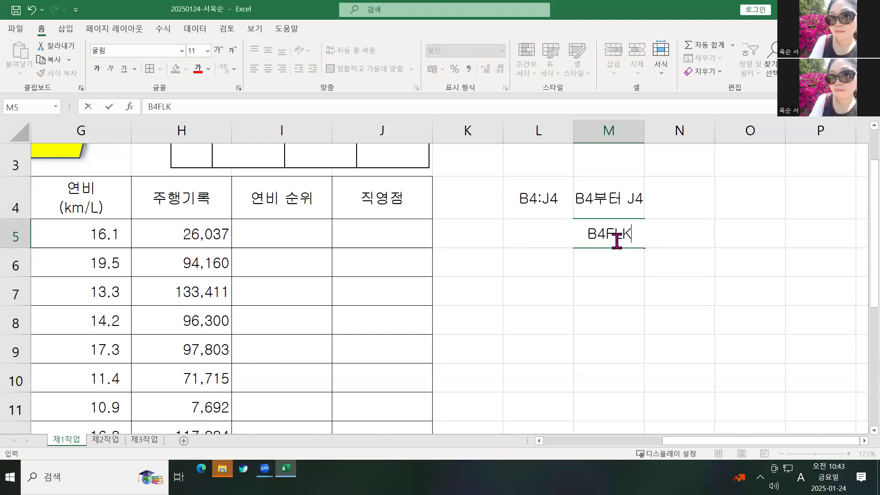
key("Delete")
key("Hangul")
type("랑 4")
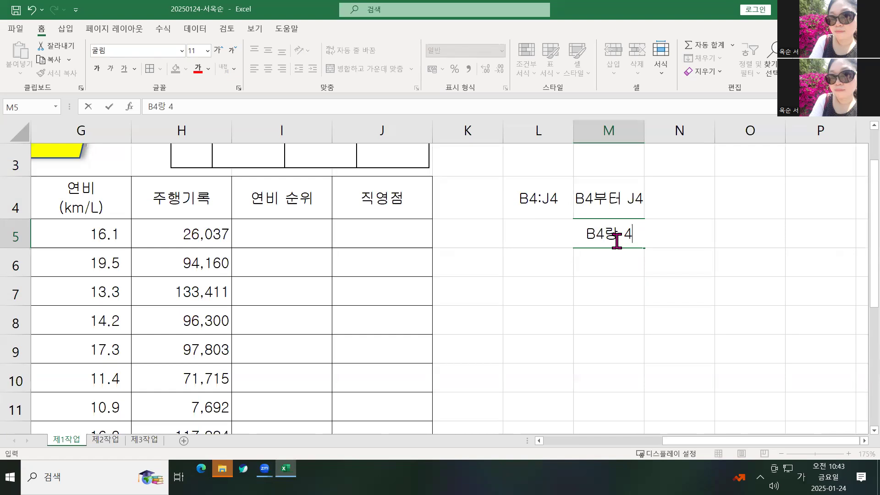
key("Hangul")
type("J")
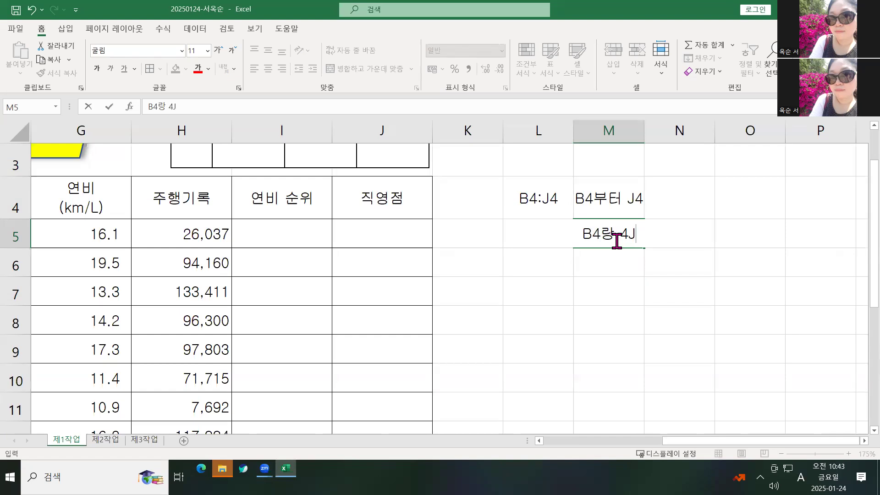
left_click(623, 214)
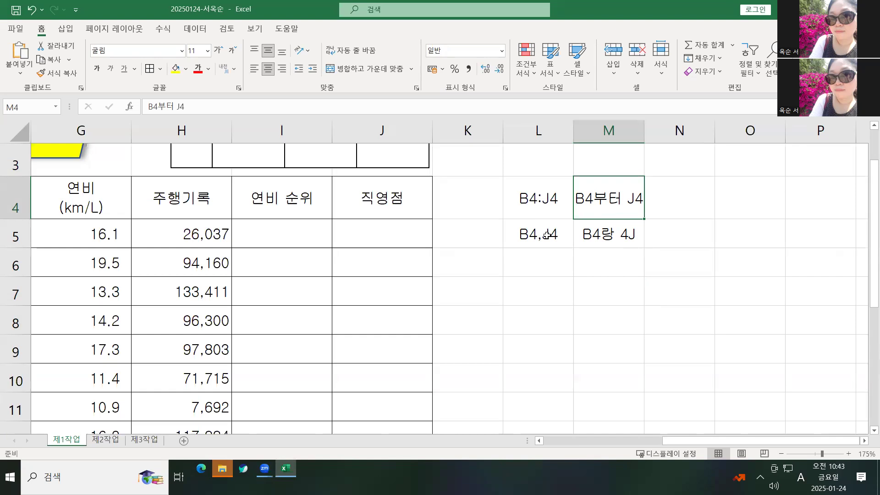
Step: Clear the range notation notes from columns L and M beside the table
left_click_drag(520, 127, 613, 128)
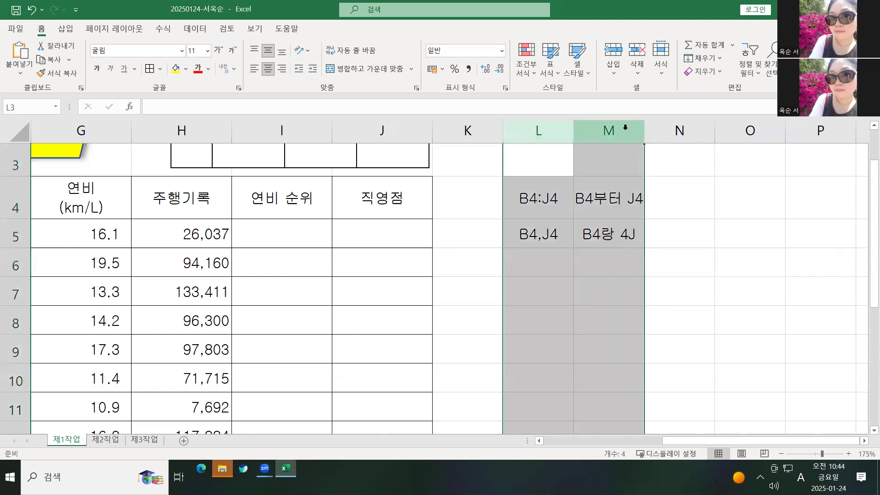
right_click(627, 129)
left_click(678, 243)
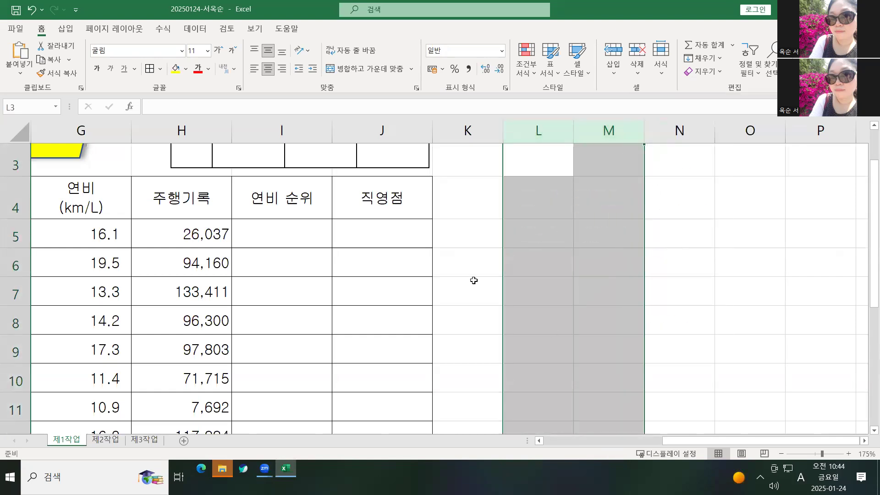
left_click(488, 286)
scroll(491, 288, "down", 3)
scroll(627, 334, "down", 1)
scroll(627, 334, "left", 3)
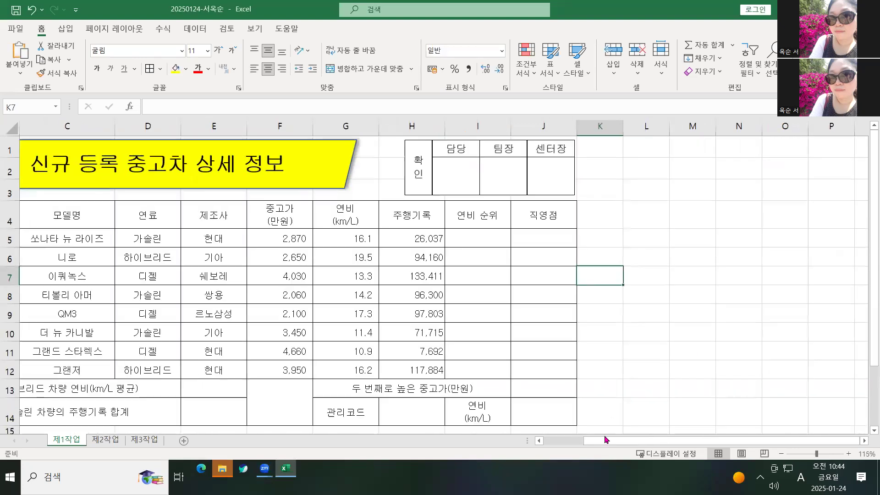
key("ctrl+z")
Step: Fill header row B4:J4 and the label cells G14 and I14 with the standard orange colour
left_click(63, 220)
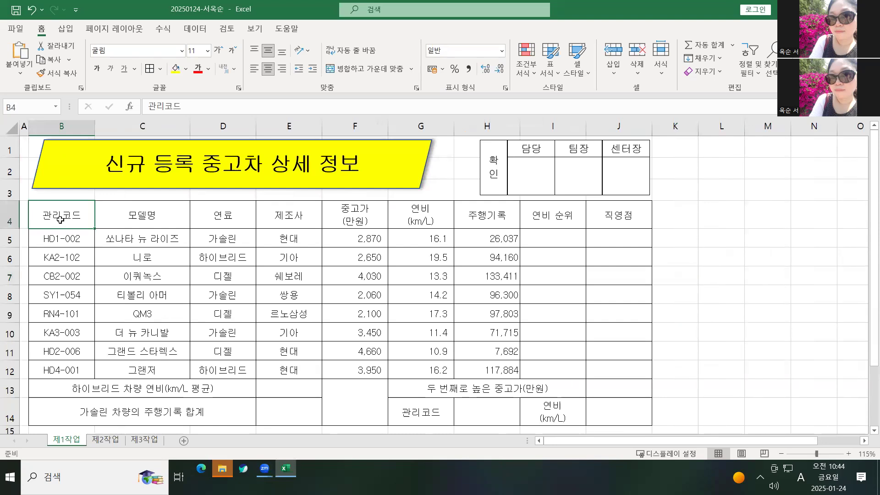
left_click_drag(60, 219, 604, 208)
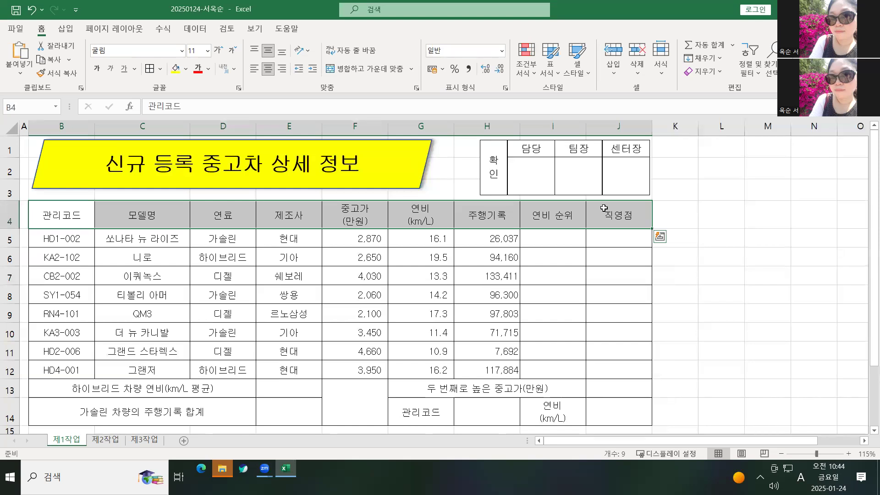
left_click(433, 408, "ctrl")
left_click(548, 415, "ctrl")
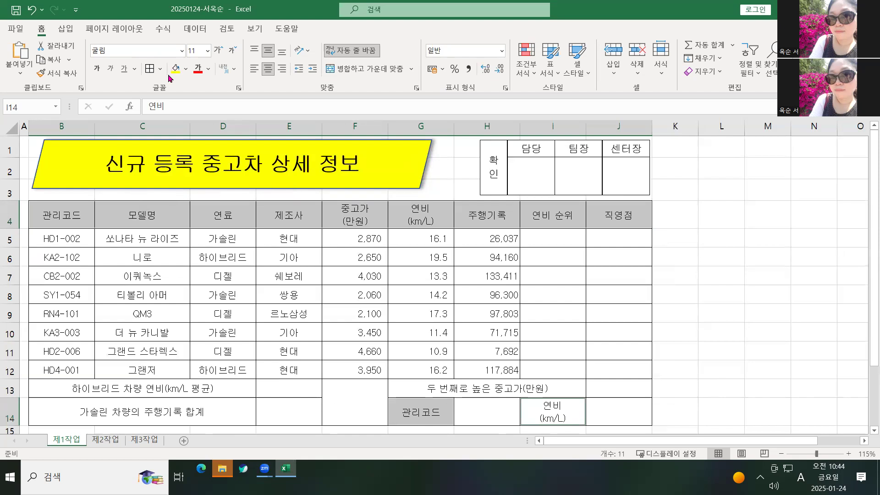
left_click(186, 69)
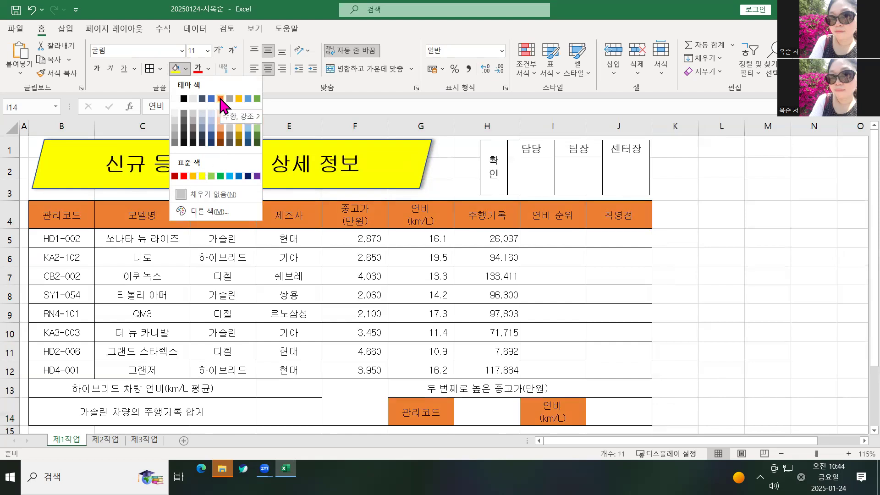
left_click(193, 177)
left_click(288, 313)
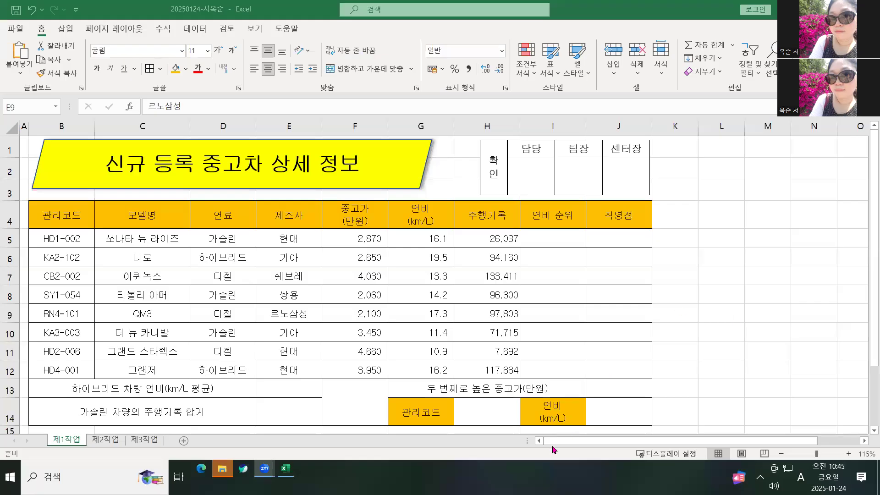
left_click(496, 415)
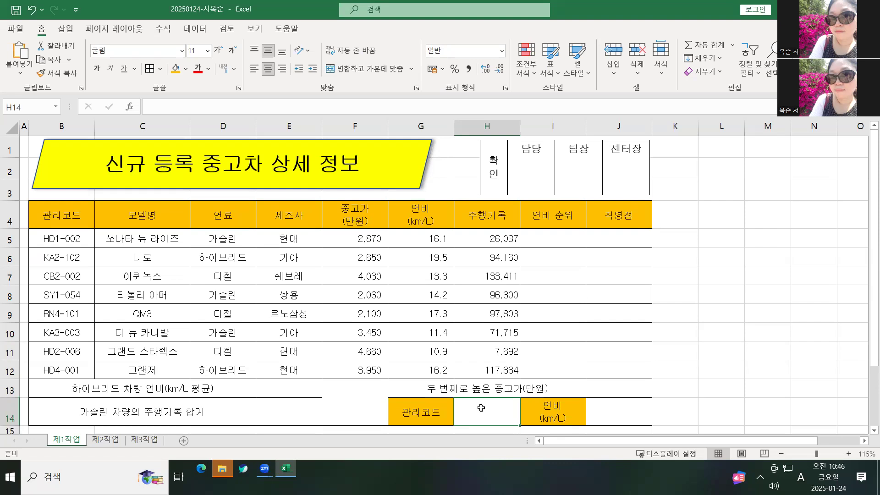
left_click(201, 35)
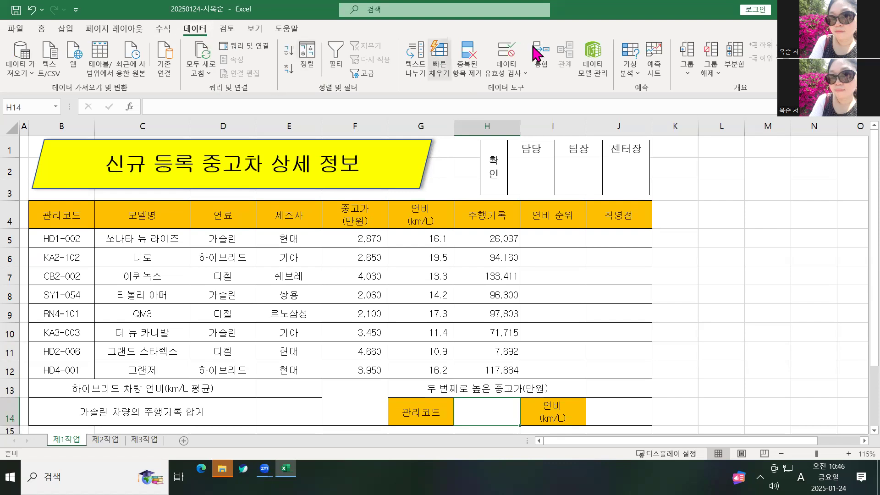
left_click(507, 53)
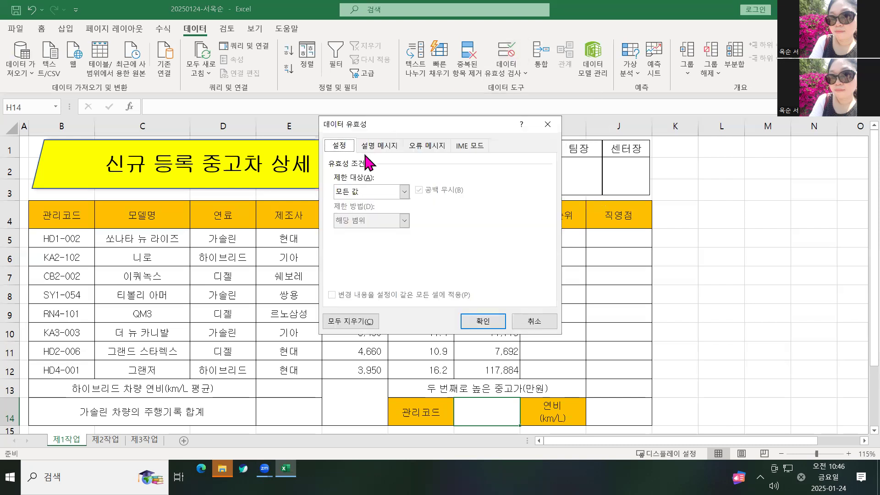
left_click(404, 193)
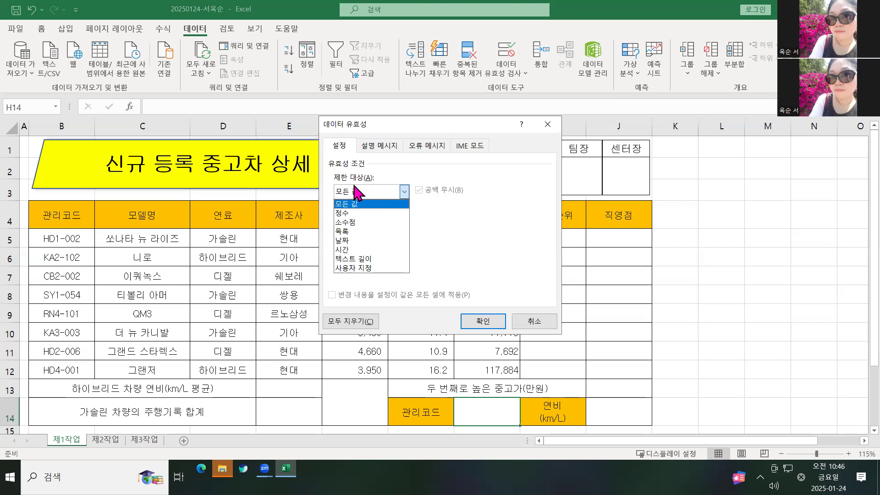
left_click(347, 231)
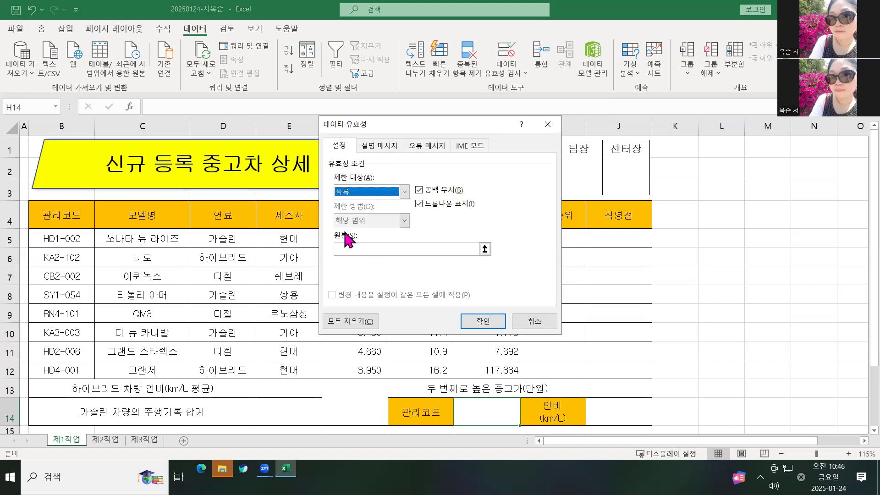
left_click(362, 196)
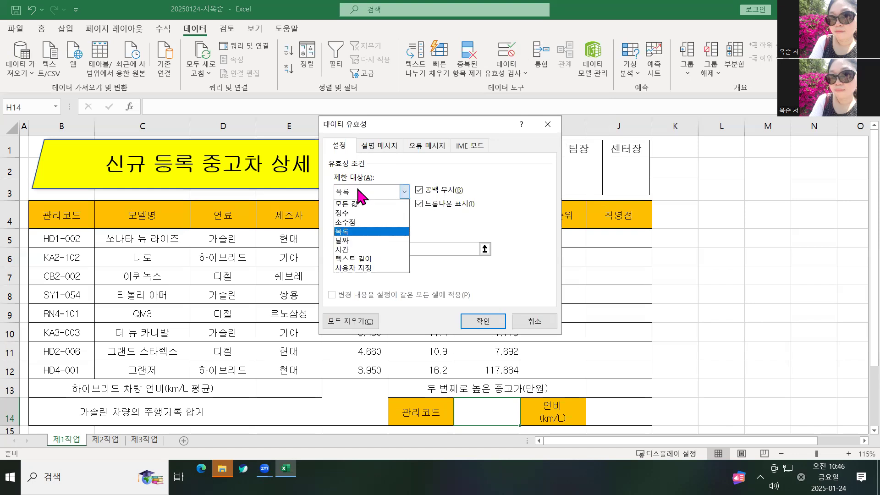
left_click(544, 324)
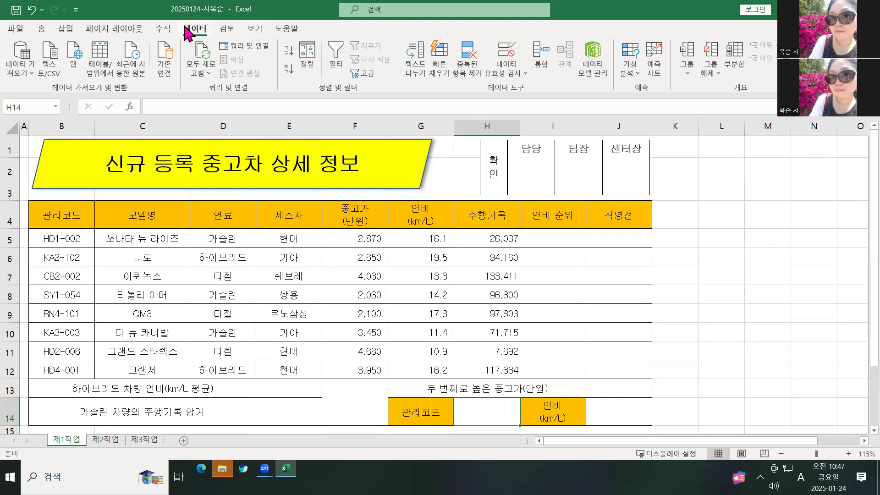
Step: Add a list (목록) data validation to cell H14 with source =$B$5:$B$12, and choose HD1-002 from it
left_click(506, 50)
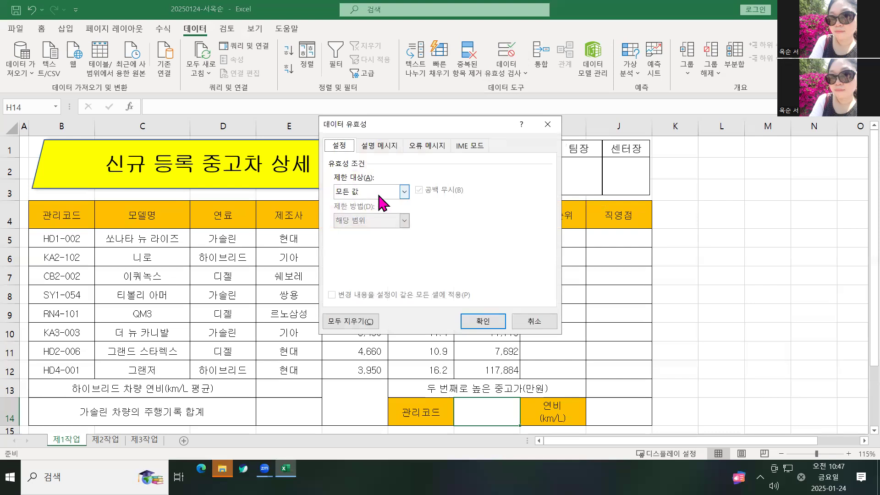
left_click(404, 190)
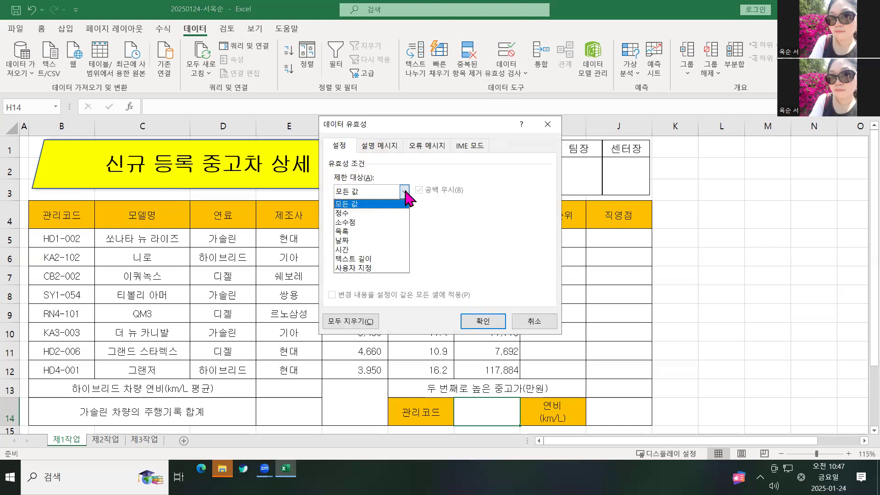
left_click(383, 232)
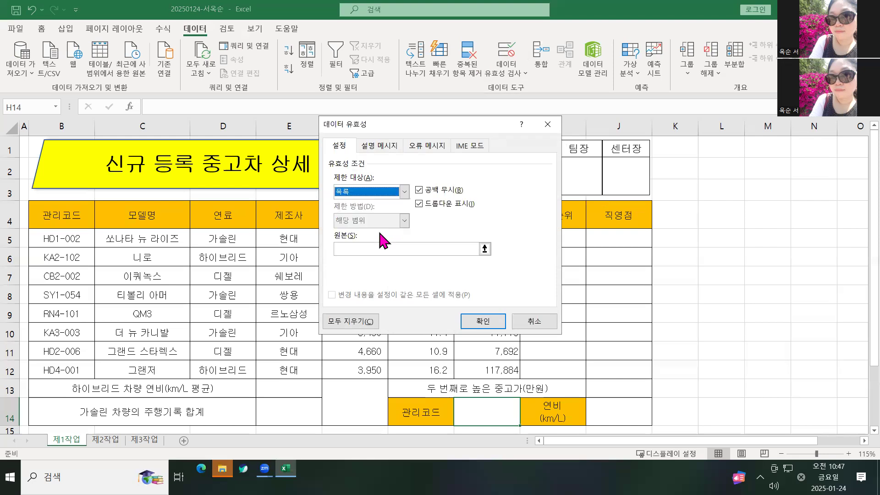
left_click(345, 251)
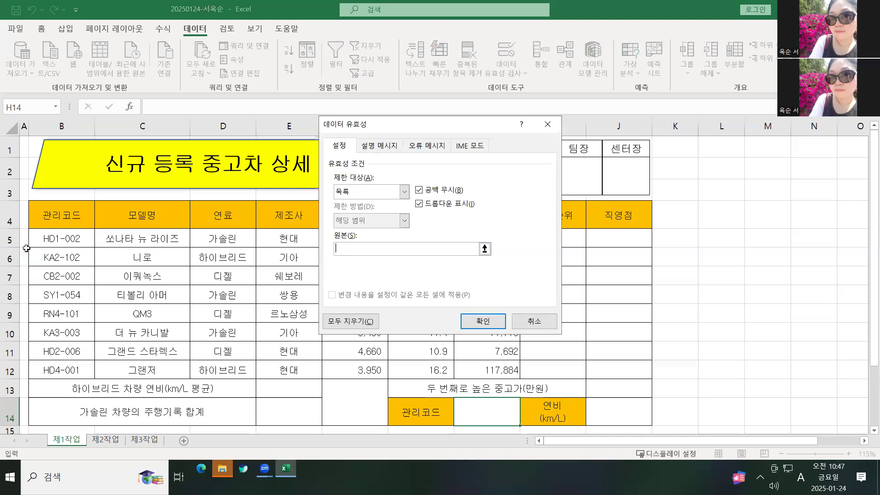
left_click_drag(50, 238, 75, 371)
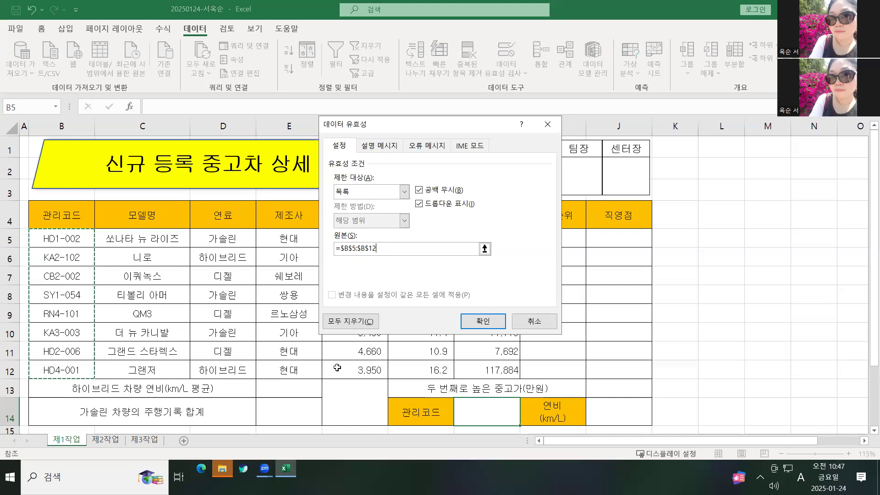
left_click(483, 321)
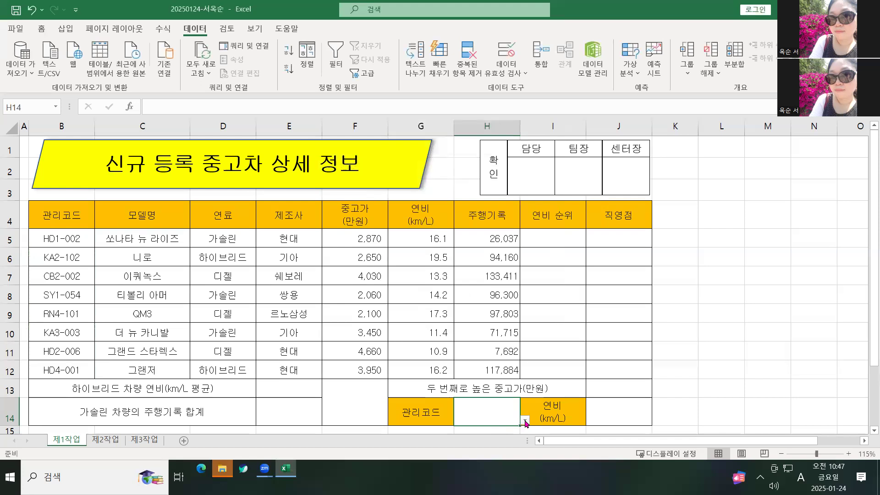
left_click(525, 421)
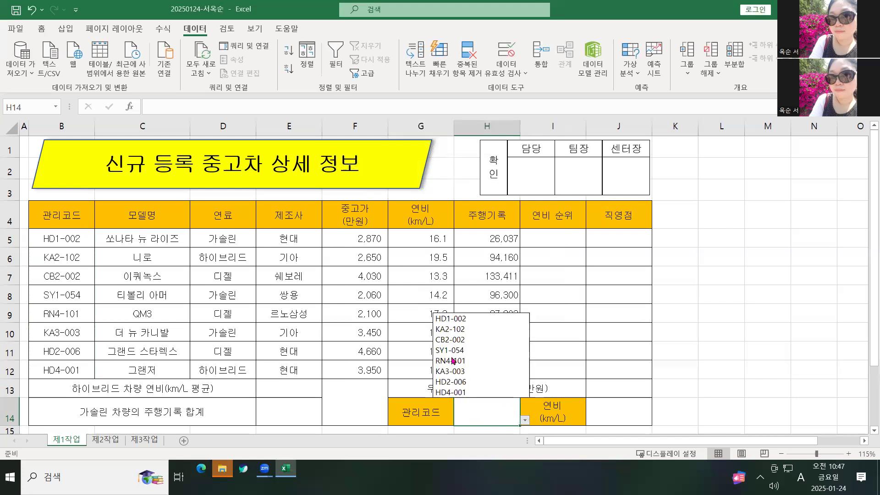
left_click(458, 319)
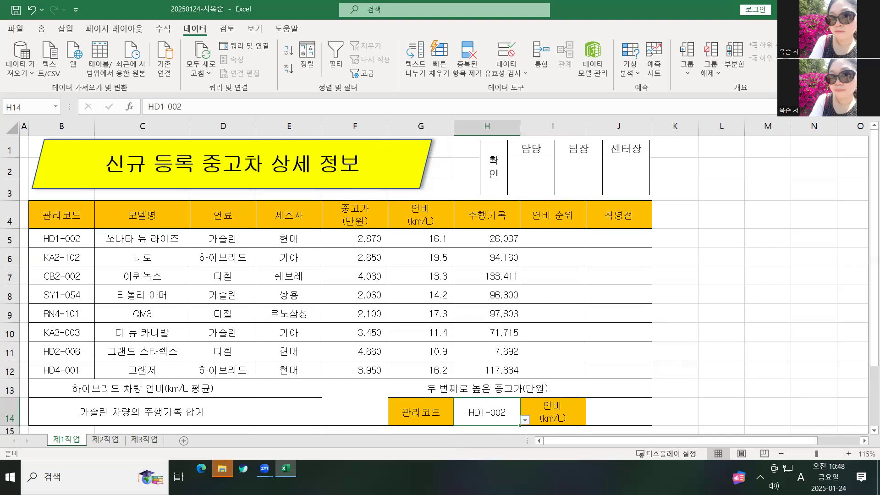
left_click(550, 250)
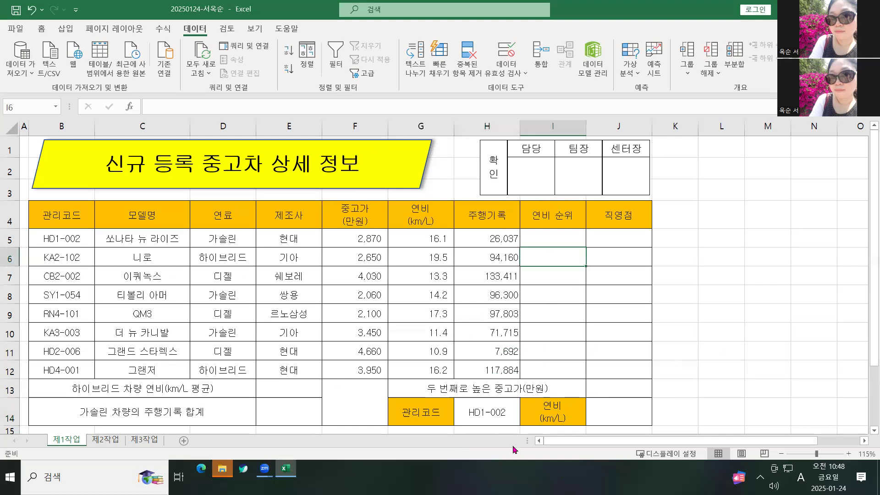
left_click(476, 427)
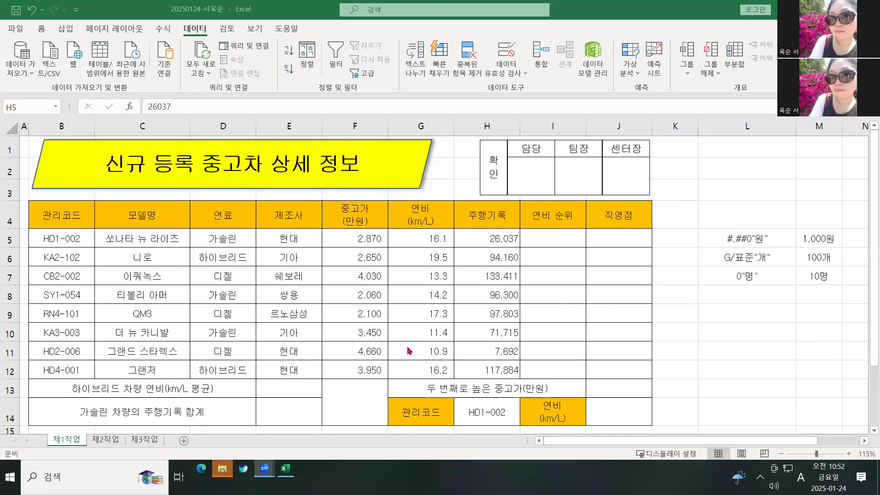
left_click(451, 310)
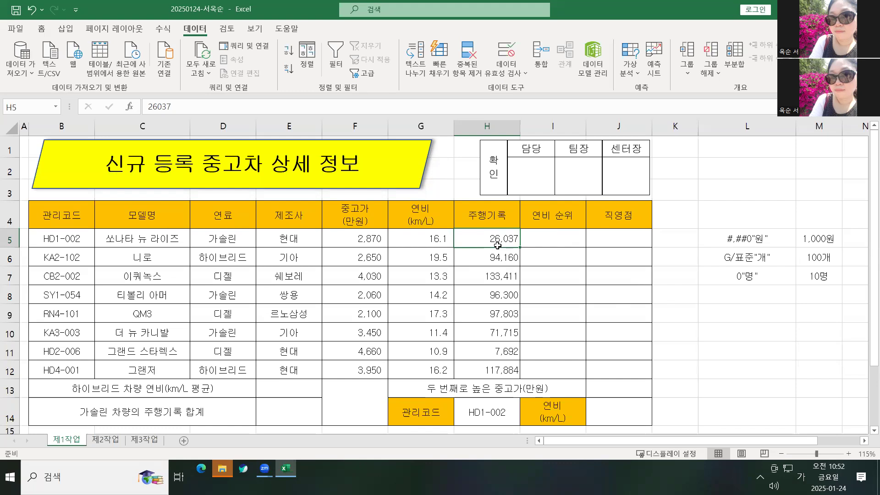
left_click(742, 238)
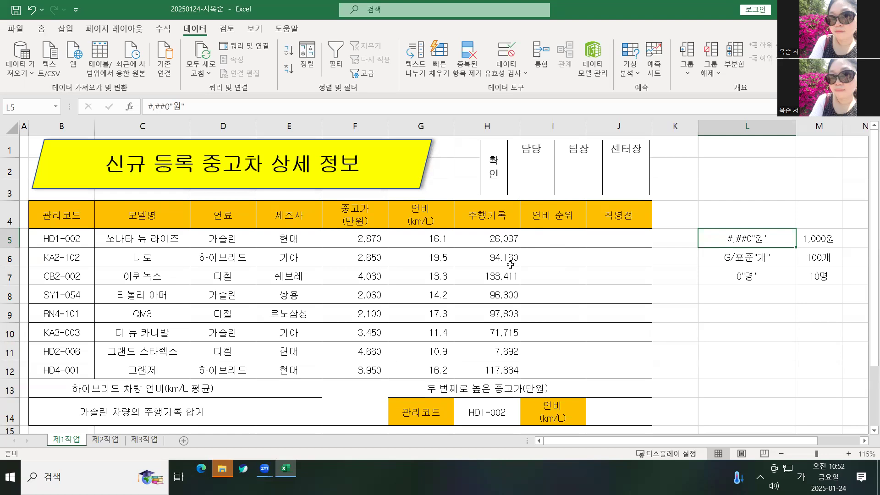
left_click(744, 260)
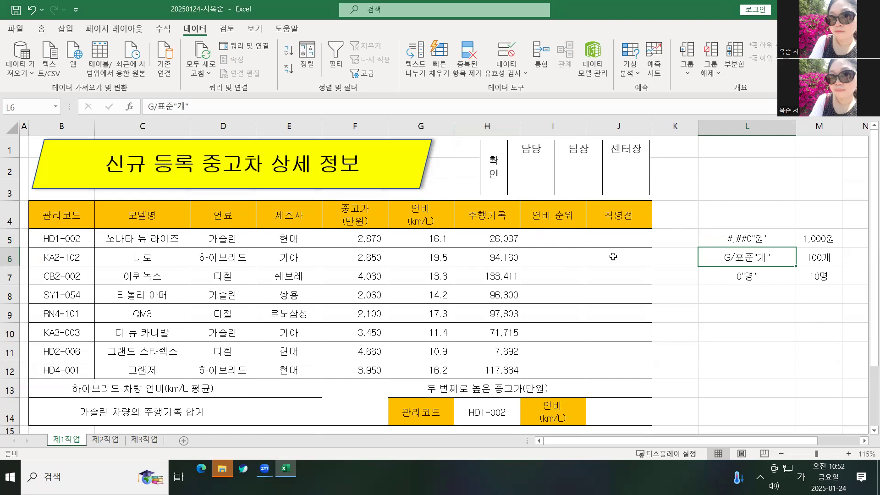
Step: Apply all borders to the number format examples in L5:M7
left_click(753, 235)
left_click_drag(753, 232, 808, 271)
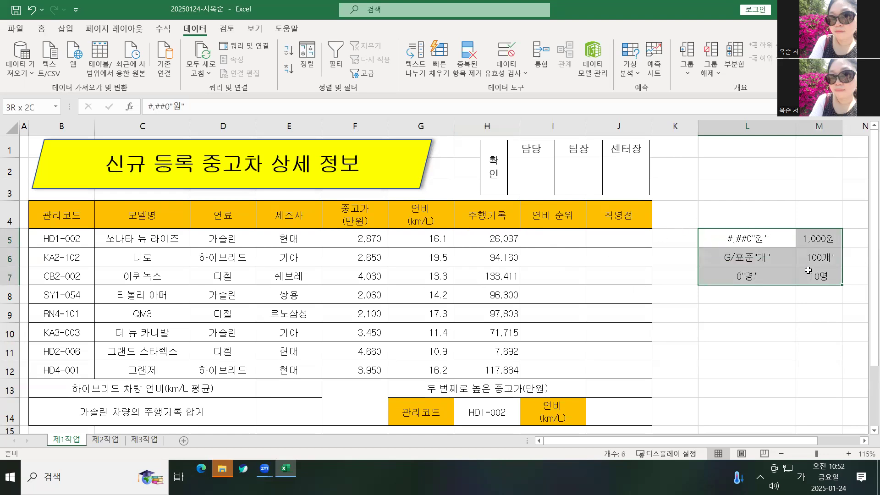
left_click(42, 29)
left_click(148, 69)
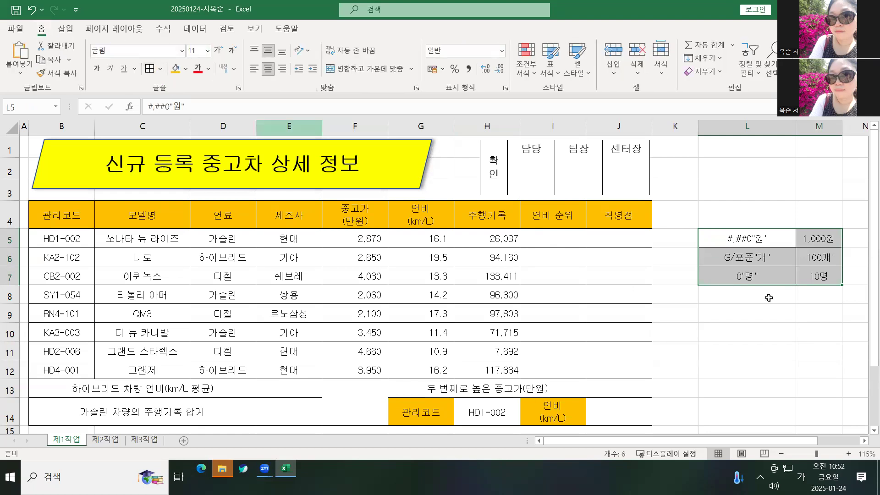
left_click(747, 294)
left_click(761, 232)
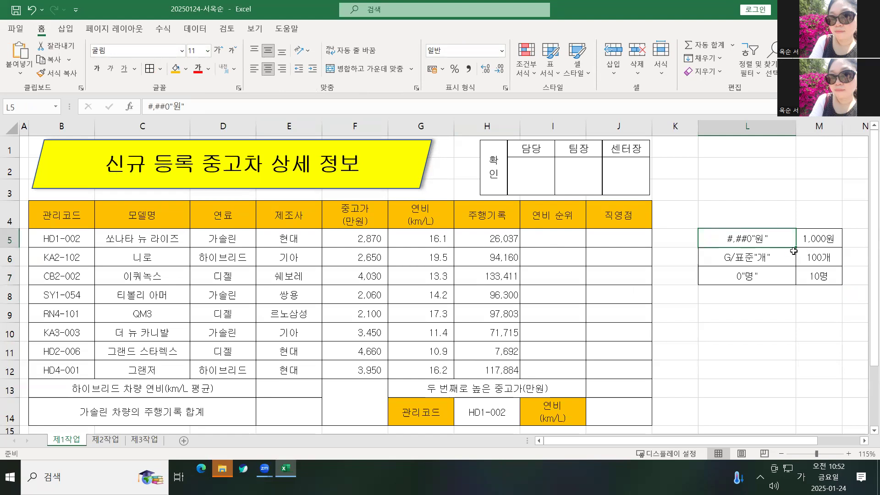
left_click(765, 257)
left_click(763, 279)
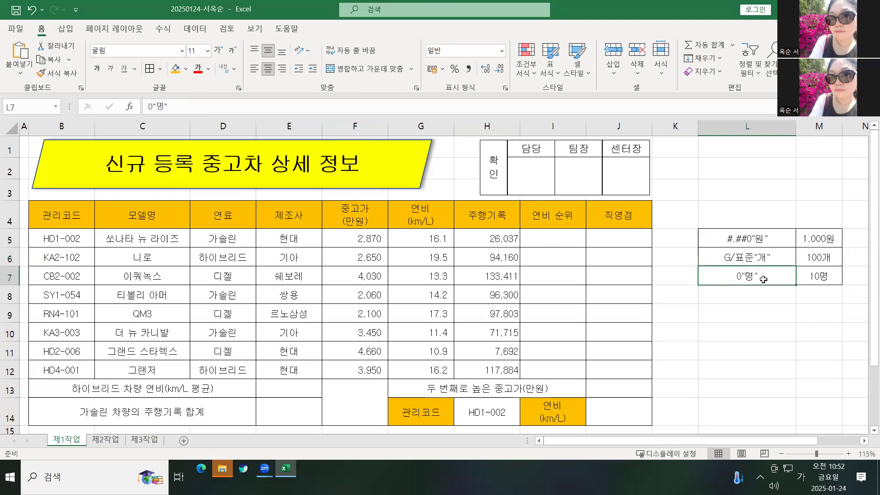
left_click(743, 234)
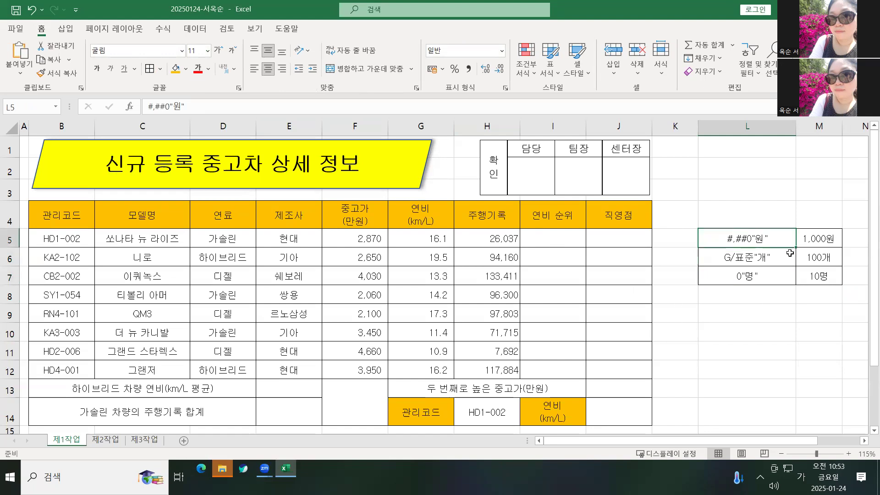
Step: Enter the text format example @"학과" in L8, with a leading apostrophe so it is stored as text
left_click(761, 294)
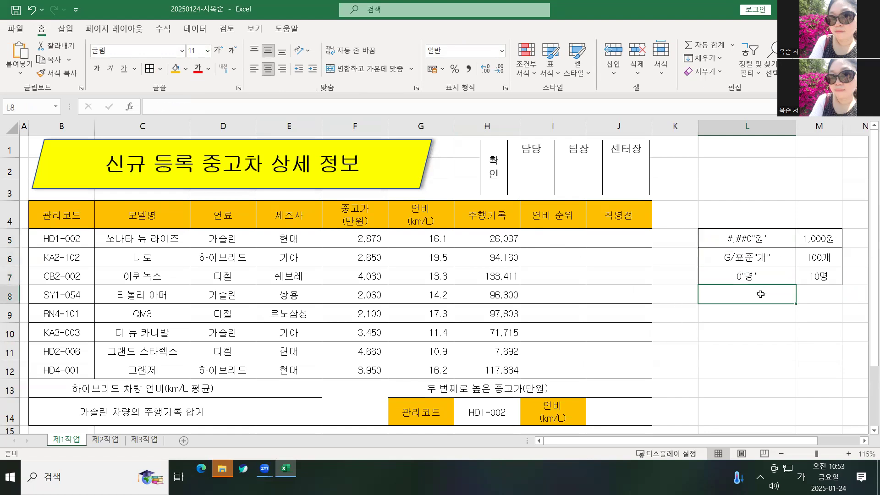
type("영무")
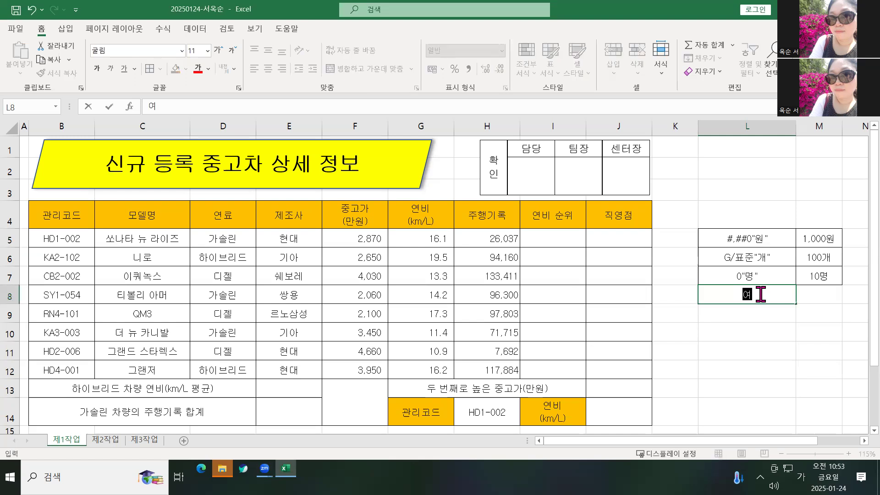
key("BackSpace")
key("BackSpace")
key("BackSpace")
type("@")
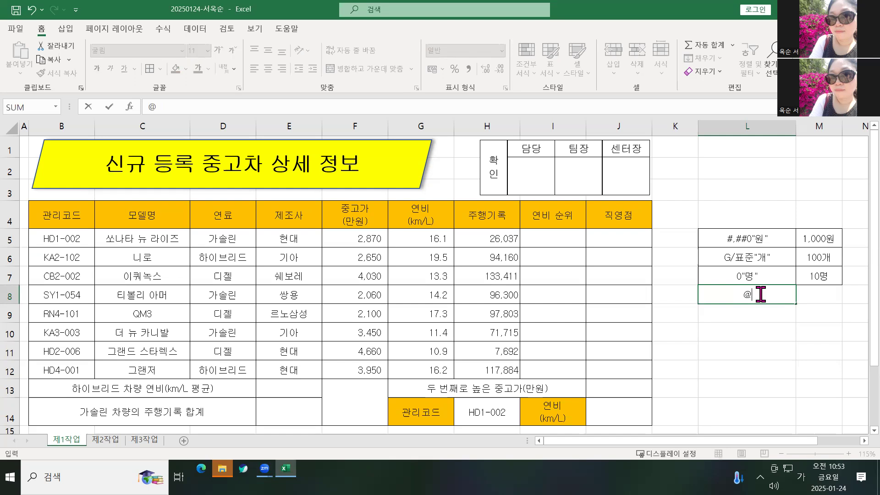
type("\"학과")
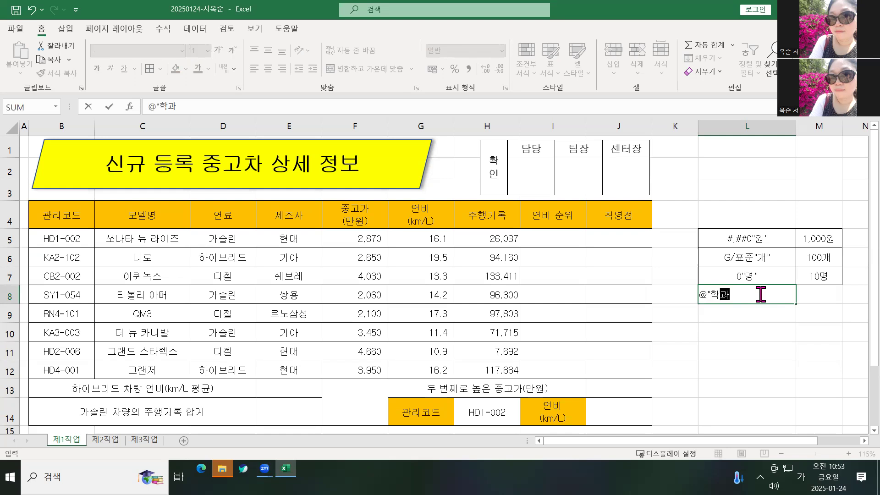
key("Return")
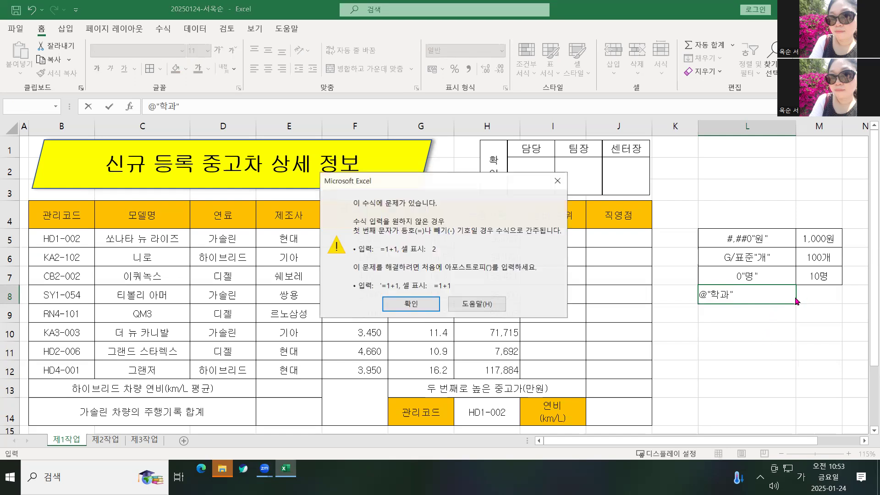
left_click(408, 306)
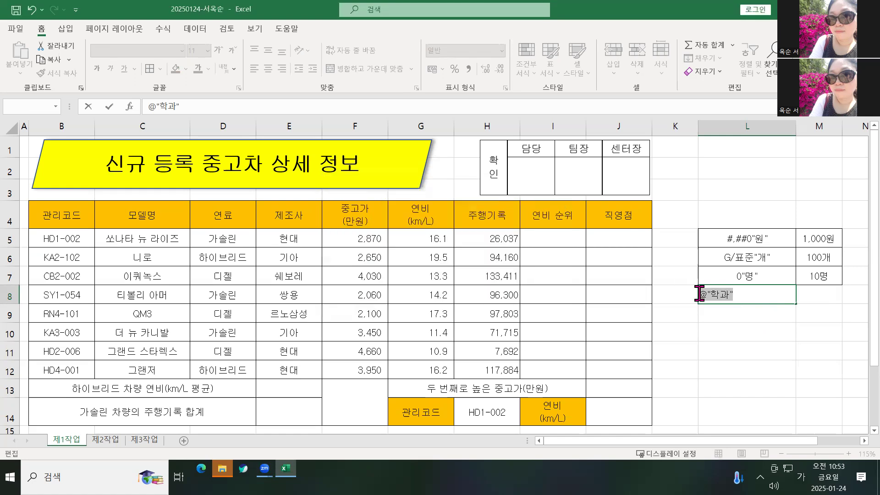
left_click(744, 295)
type("'")
key("Return")
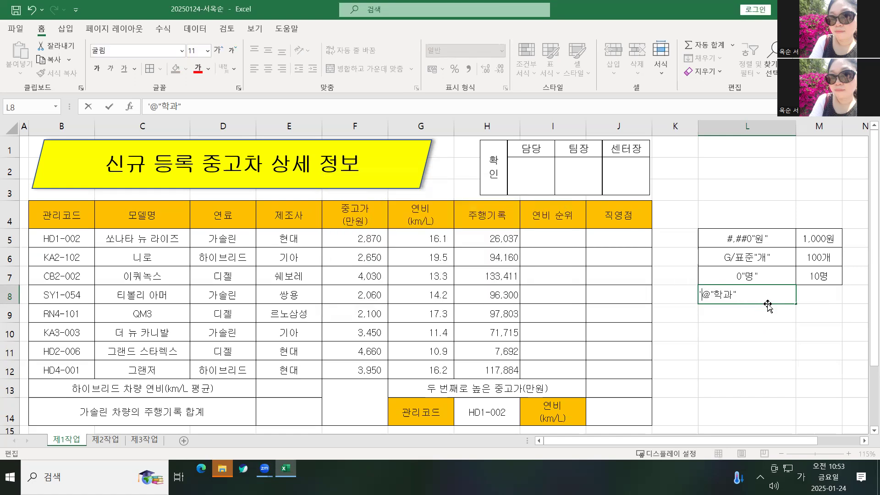
left_click(764, 299)
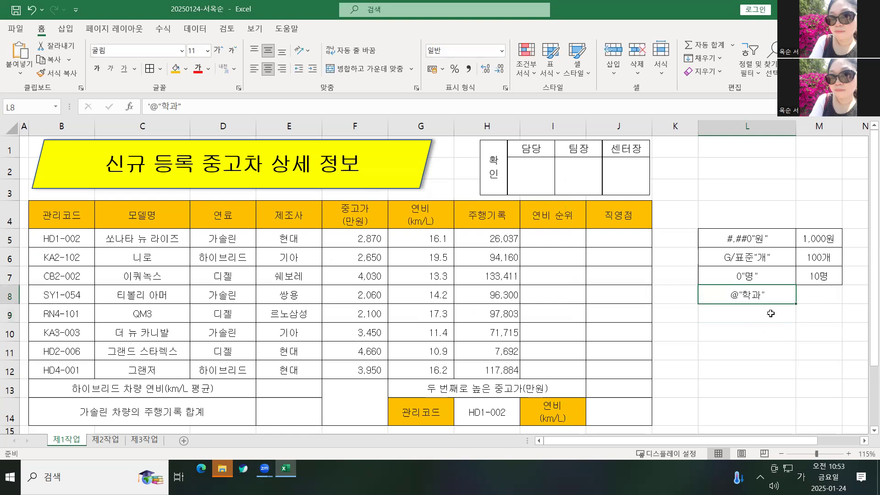
Step: Enter the sample result 영문학과 in M8 beside the @"학과" format
left_click(817, 293)
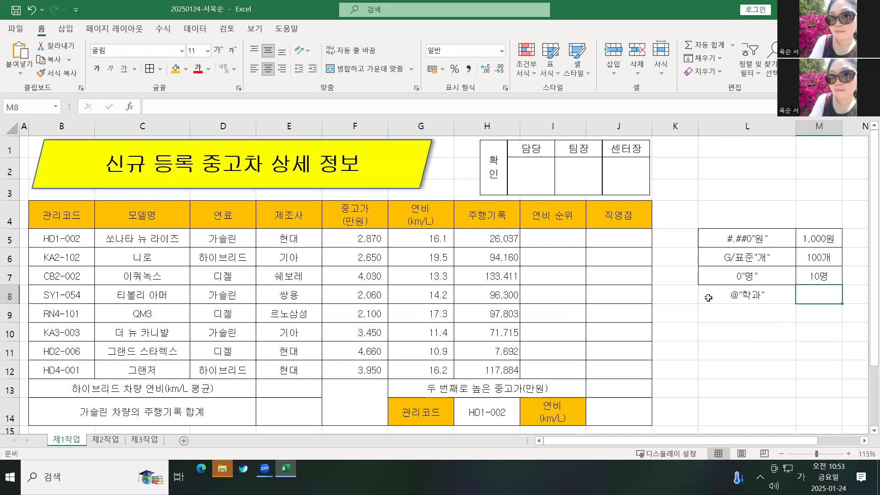
type("영문학고")
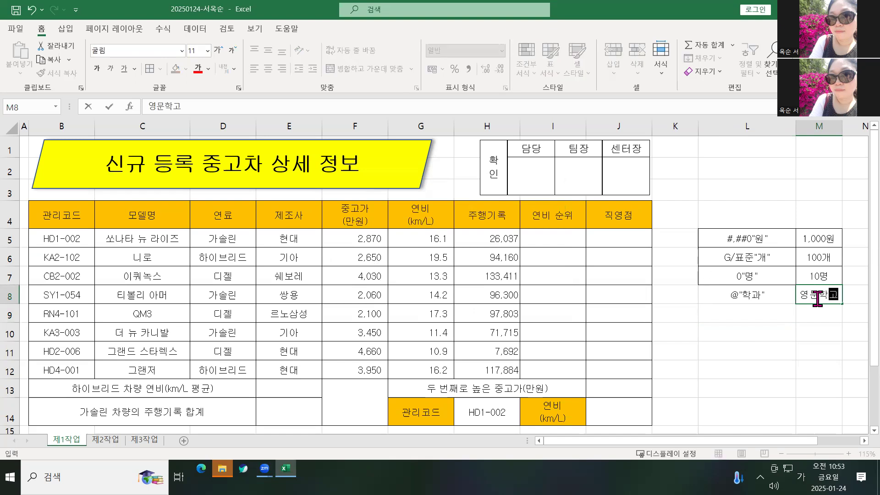
key("Return")
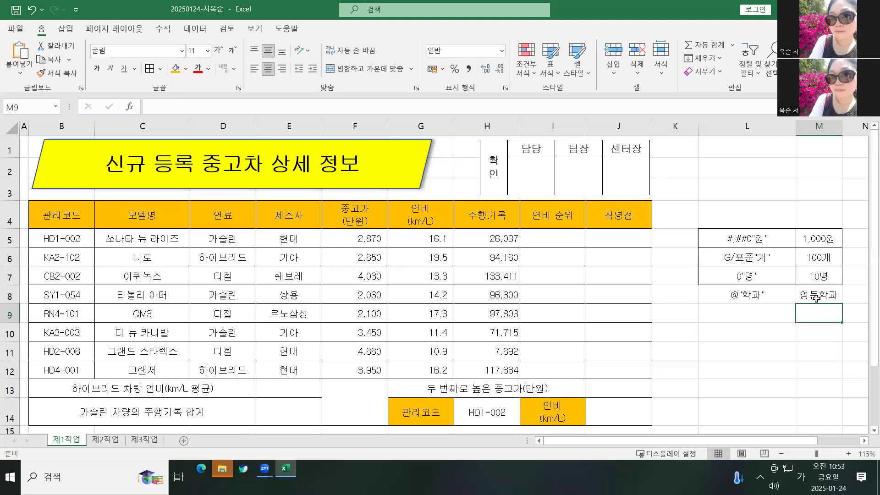
Step: Add the decimal format example 0.0"점" in L9 with its sample result 4.5점 in M9
left_click(752, 311)
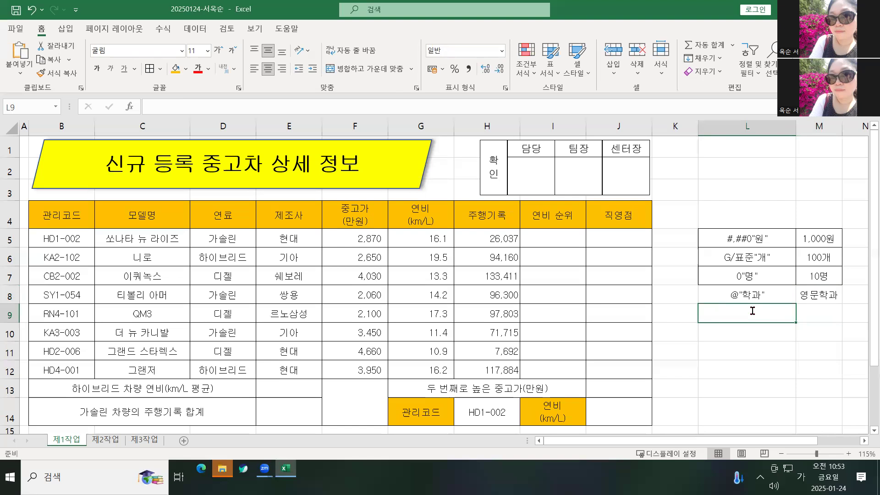
type("0.")
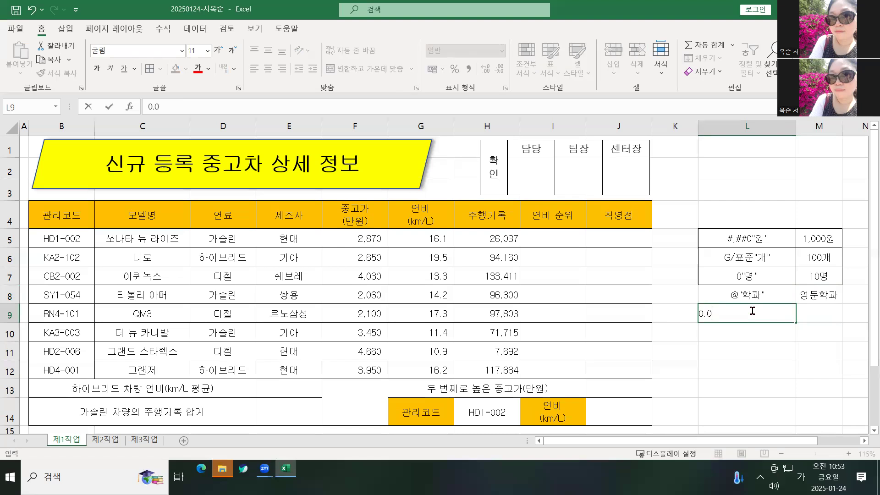
type("0\"점\"")
left_click(811, 312)
type("4.5점")
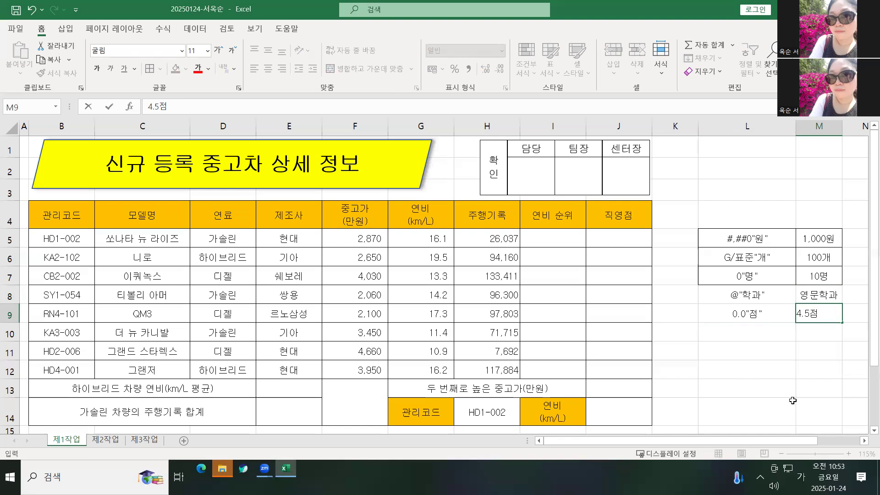
left_click(797, 370)
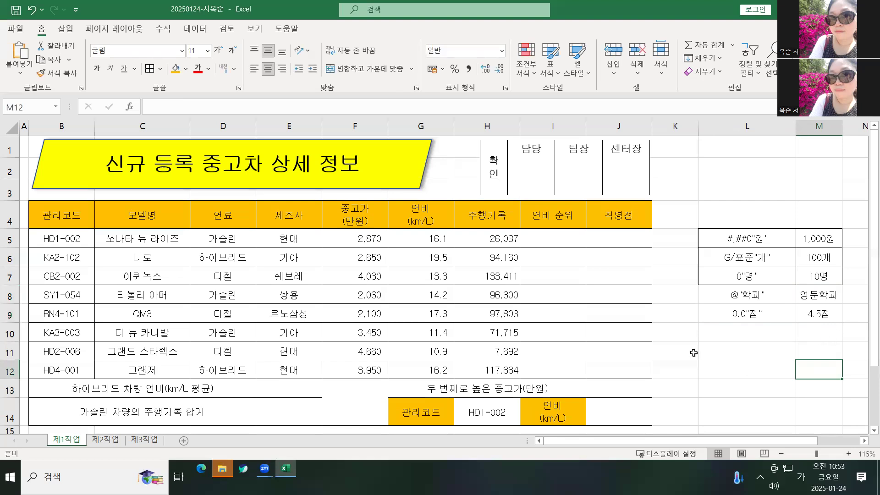
left_click(741, 334)
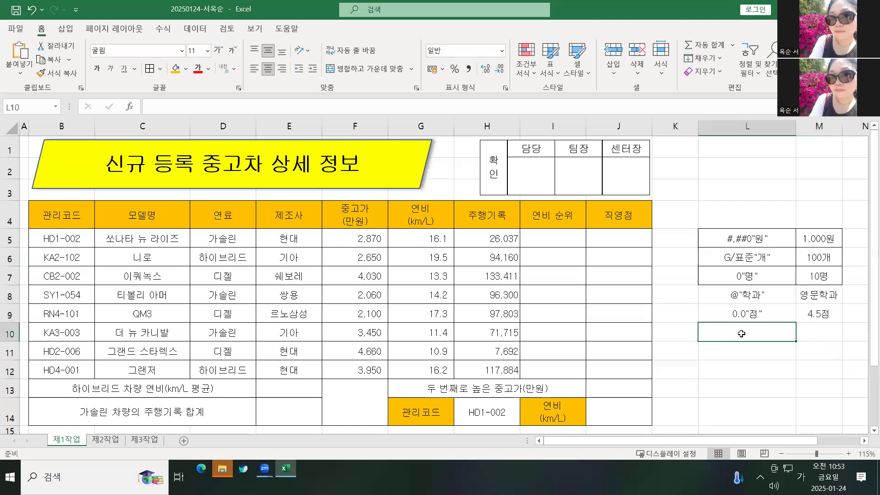
type("0.00")
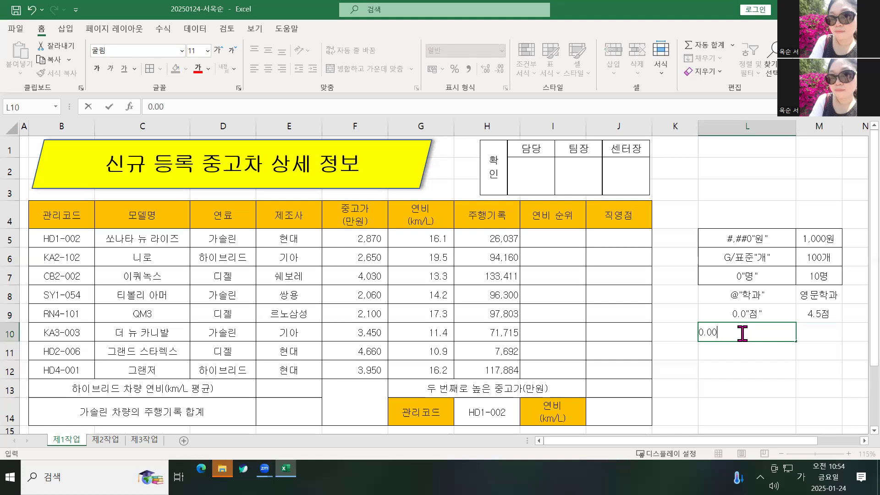
key("Return")
Step: Apply all borders to the number format examples in L5:M9
left_click(733, 233)
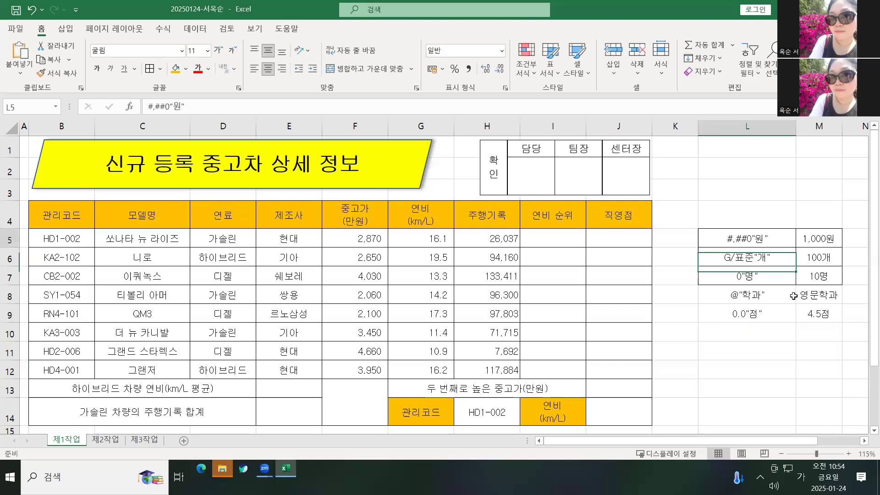
left_click_drag(794, 296, 818, 315)
left_click(153, 69)
scroll(781, 358, "down", 5)
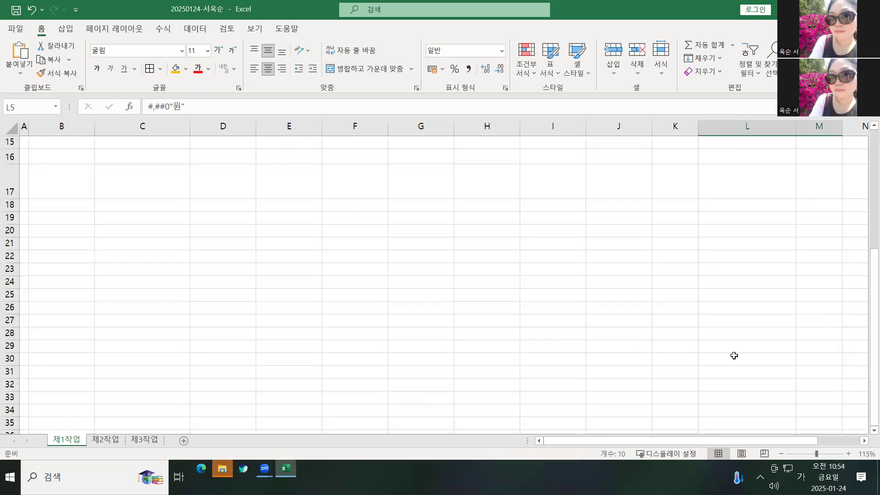
scroll(734, 356, "up", 4)
Step: Apply the custom number format #,##0"km" to the 주행기록 values in H5:H12
left_click(477, 194)
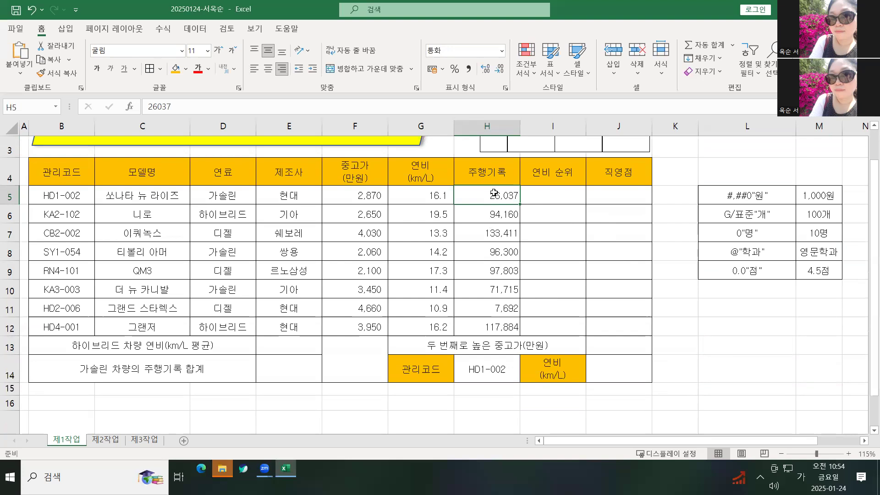
left_click_drag(496, 193, 487, 329)
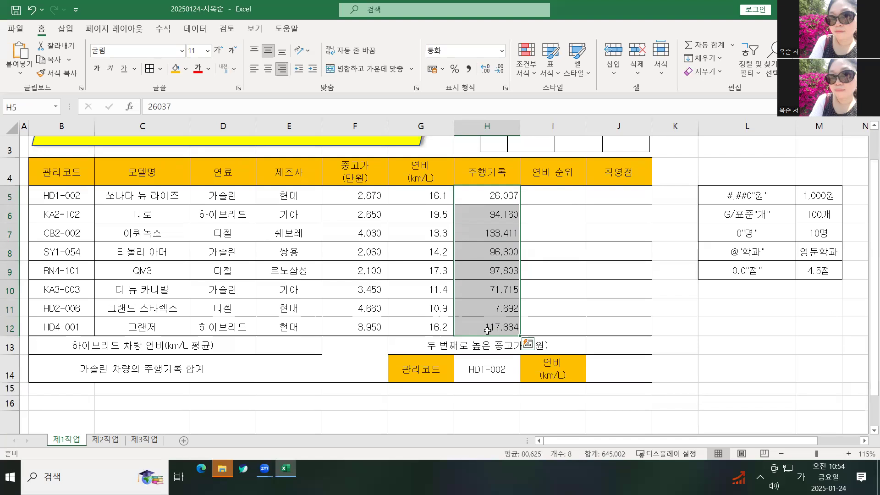
right_click(490, 315)
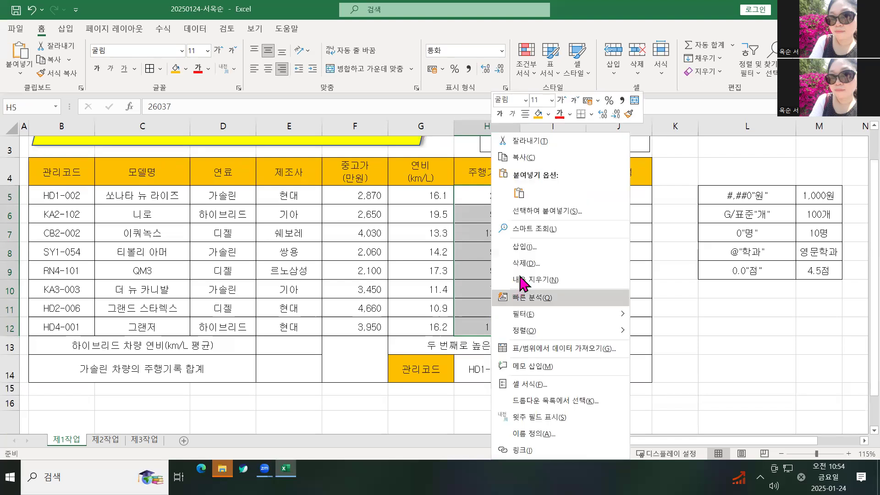
left_click(515, 384)
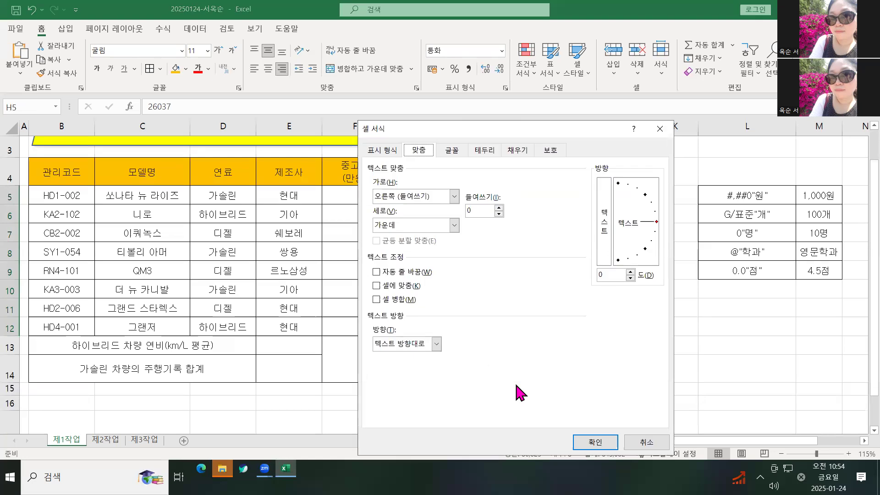
left_click(381, 150)
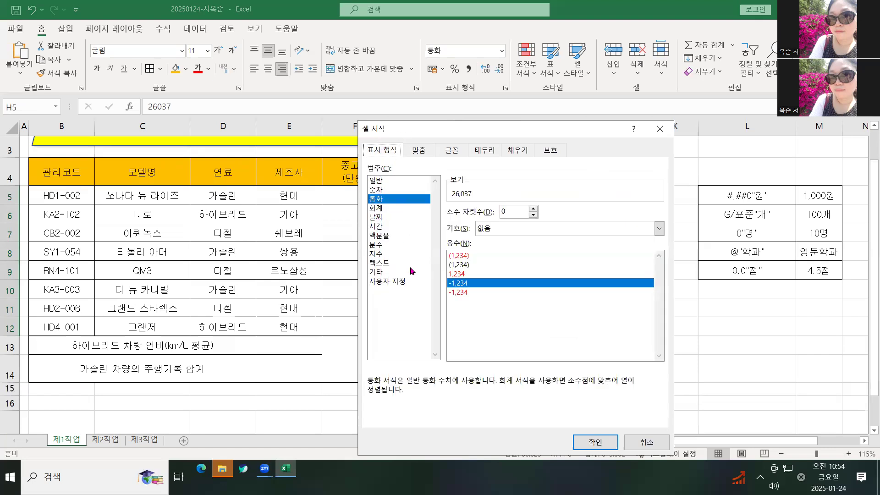
left_click(397, 284)
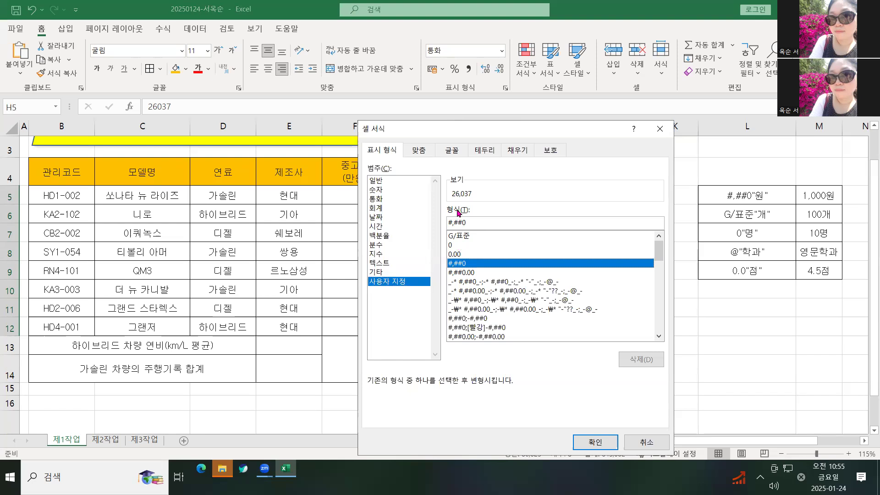
left_click(475, 224)
type("\"")
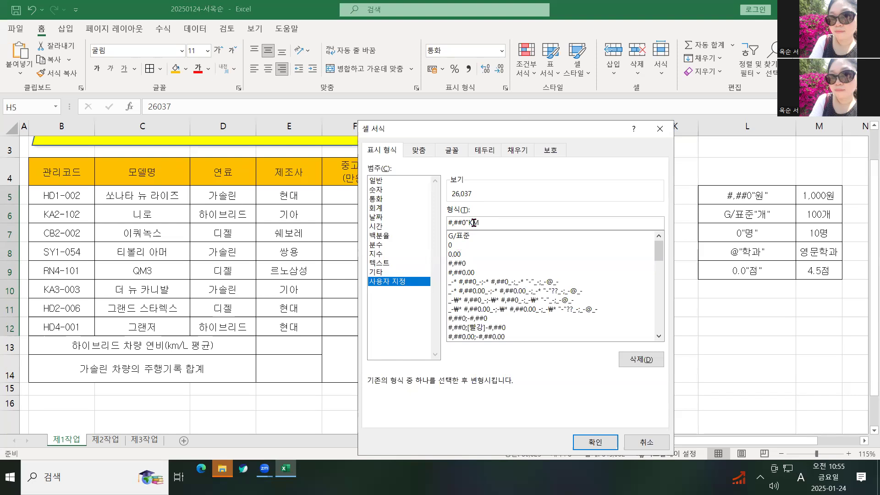
type("km\"")
left_click(595, 442)
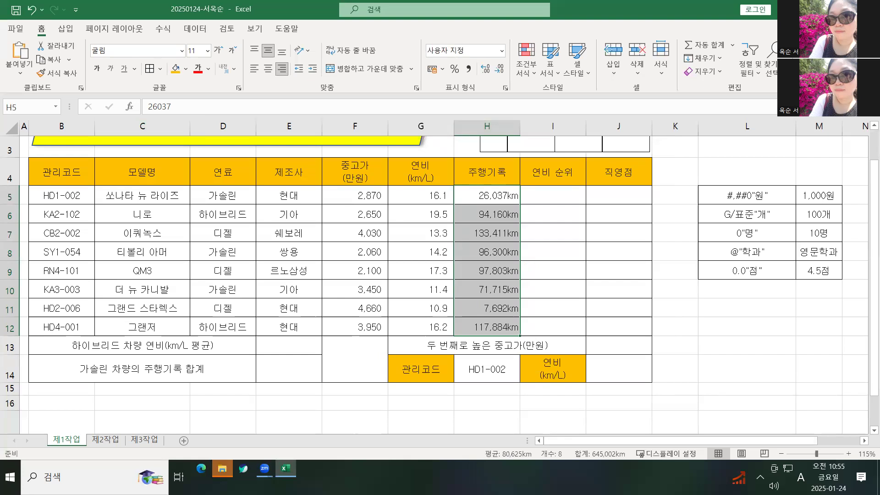
key("alt+Tab")
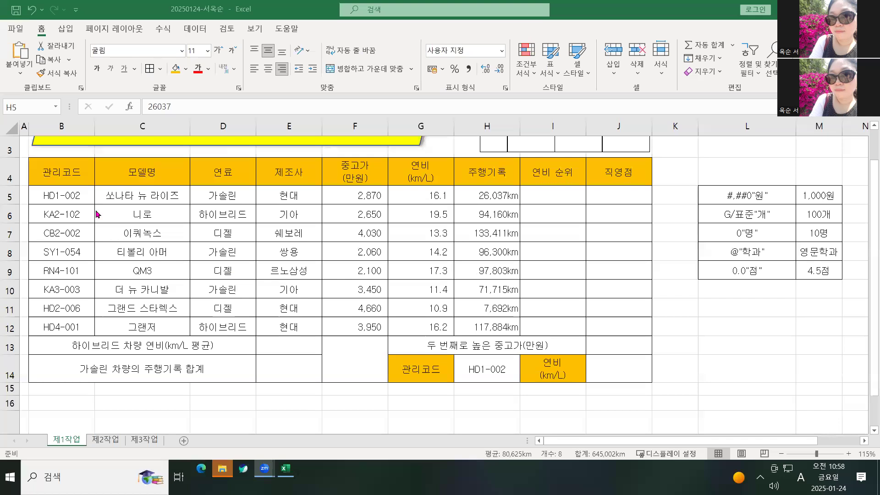
key("alt+Tab")
left_click(60, 198)
left_click_drag(57, 215, 60, 328)
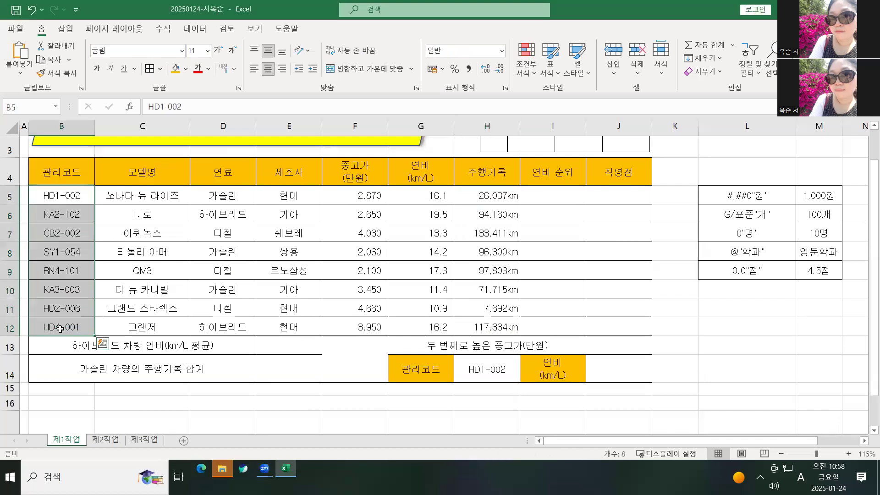
left_click_drag(74, 198, 65, 328)
Step: Define the name 중고가 for the price values in F5:F12
left_click(369, 195)
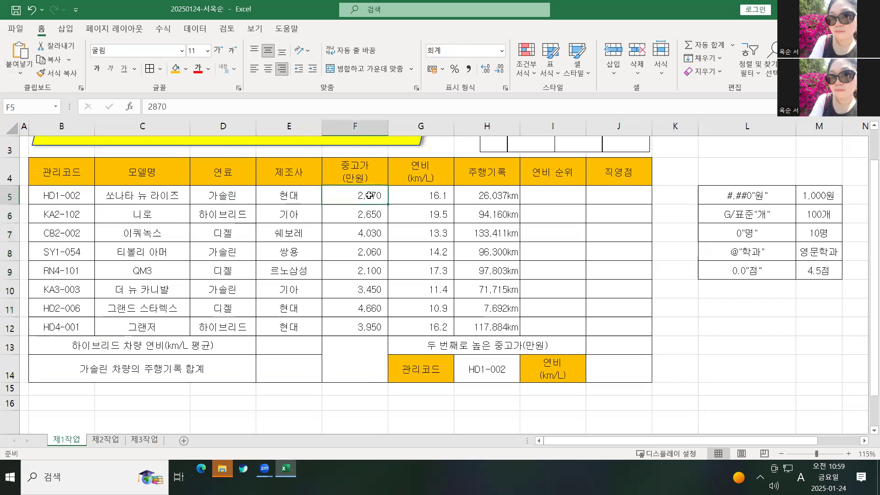
left_click_drag(371, 195, 365, 329)
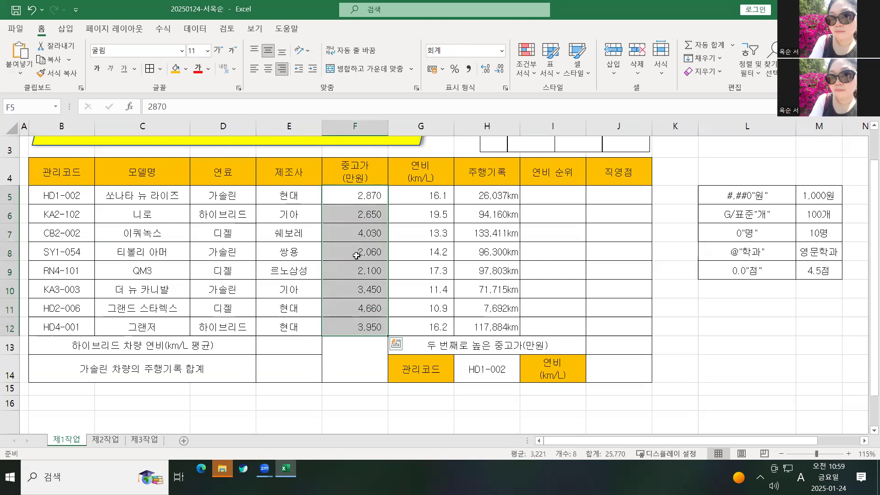
left_click_drag(362, 195, 362, 330)
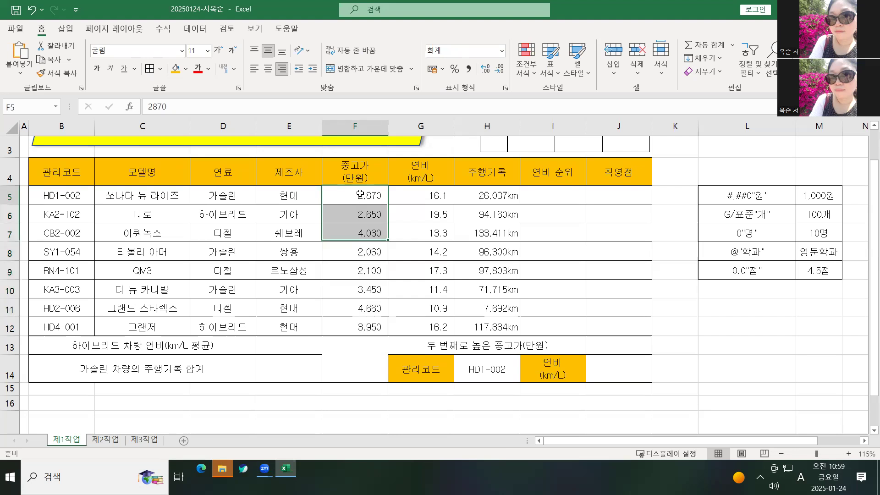
left_click(355, 193)
left_click_drag(360, 222, 360, 327)
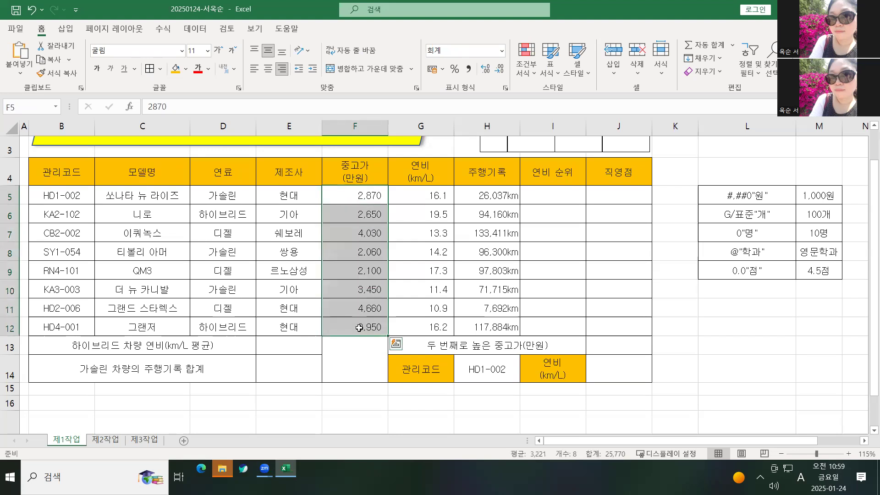
left_click(15, 107)
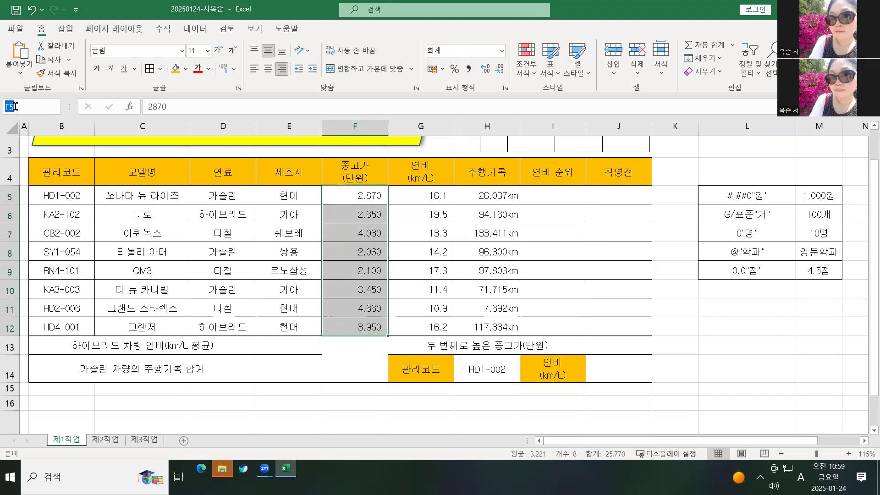
type("wndlr")
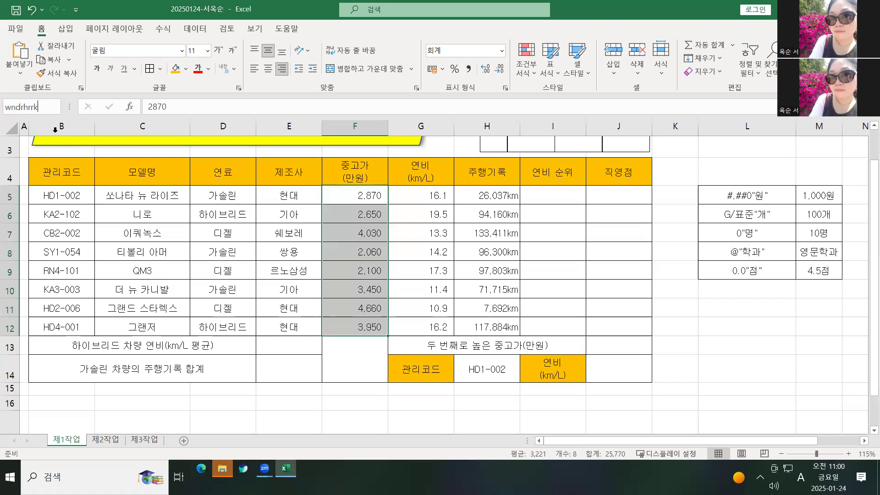
key("BackSpace")
key("BackSpace")
key("BackSpace")
key("BackSpace")
key("BackSpace")
key("BackSpace")
key("BackSpace")
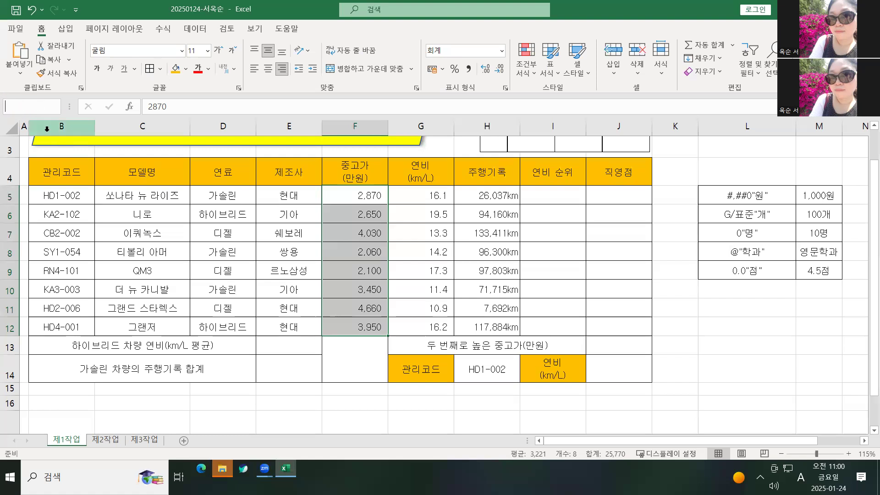
key("Hangul")
type("중ㄱㅗㄱㅏ")
key("Return")
Step: Check the name and cell reference defined for the price column in the Name Manager
left_click_drag(350, 193, 347, 330)
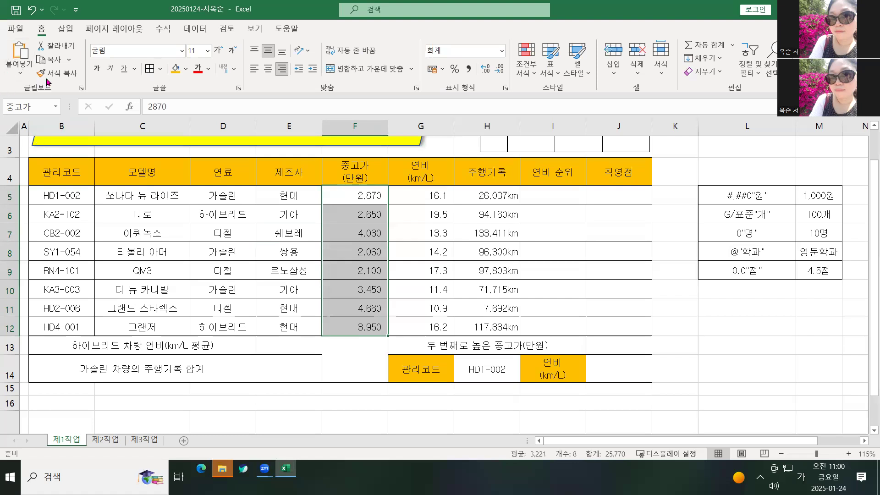
left_click(164, 29)
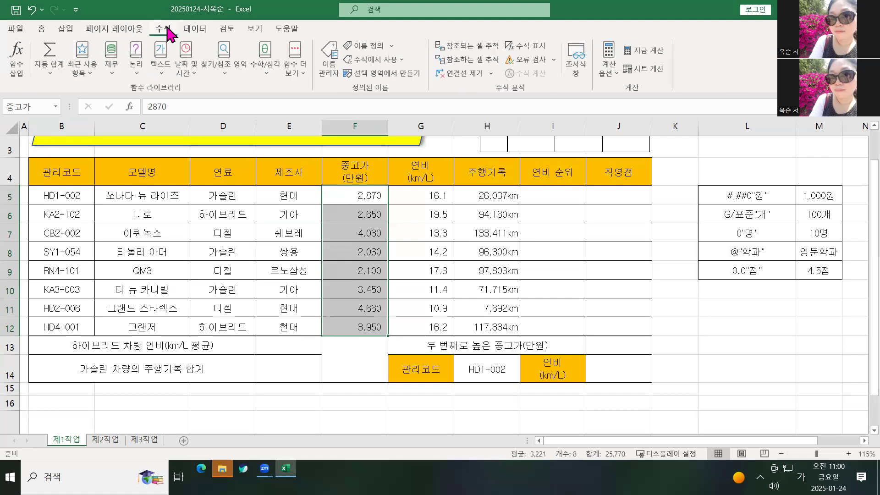
left_click(329, 69)
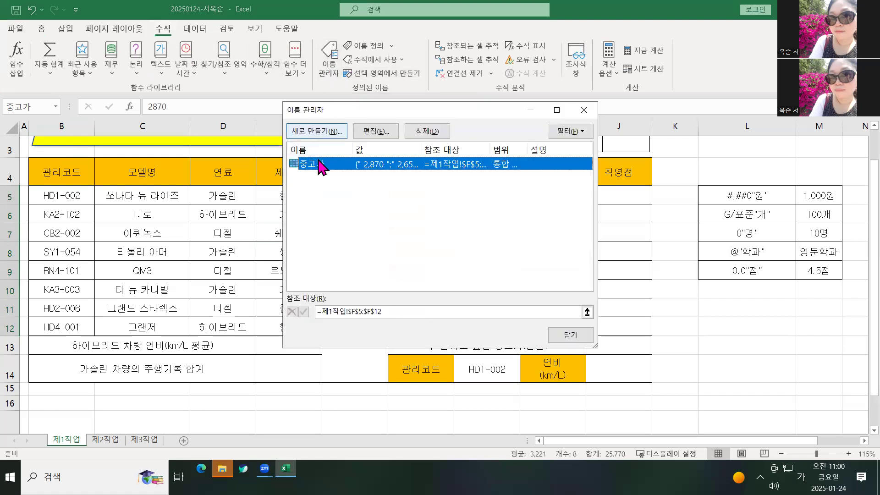
left_click(374, 138)
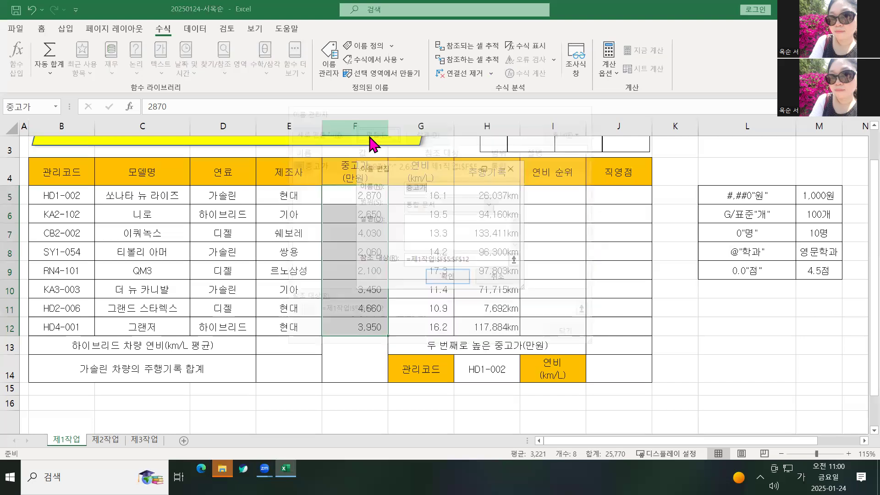
left_click(458, 280)
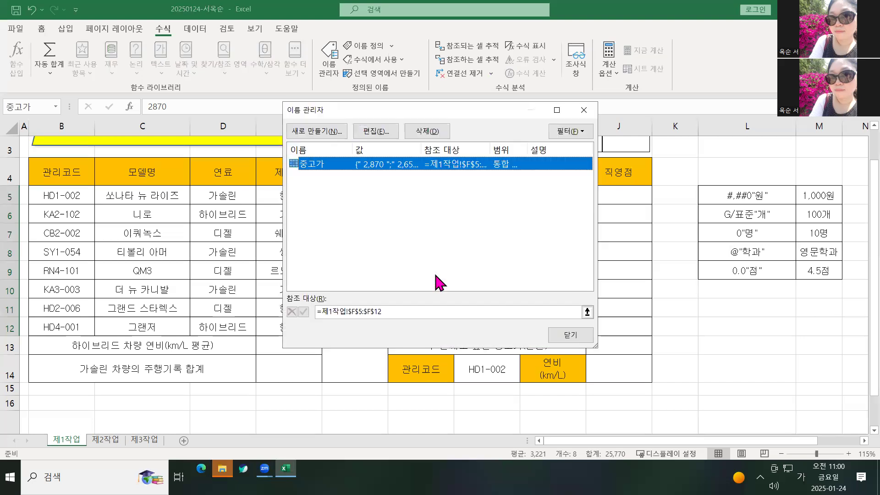
left_click(559, 333)
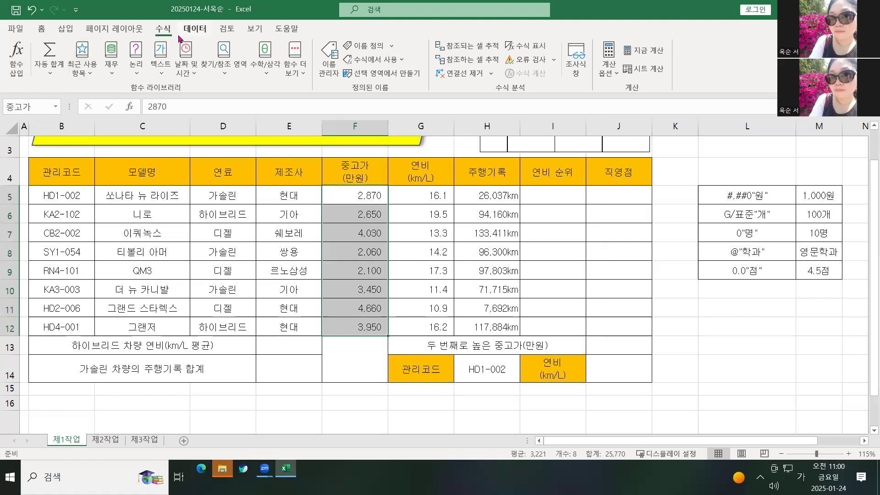
left_click(328, 60)
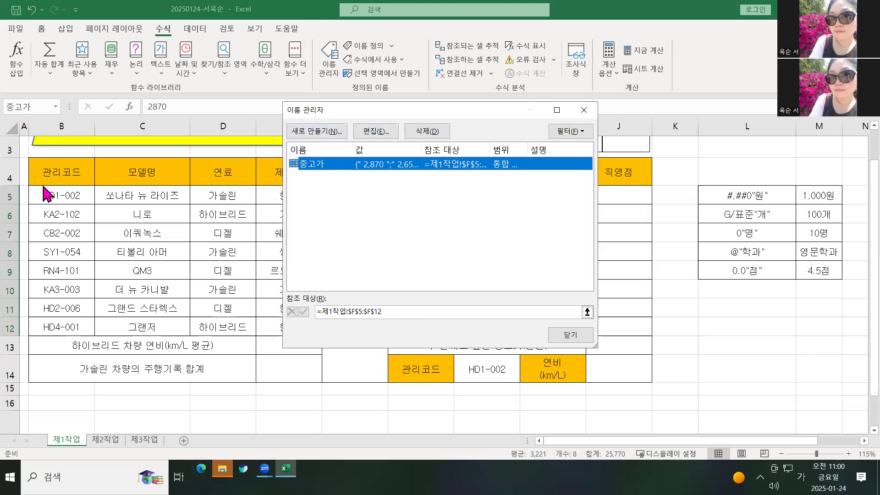
left_click(589, 116)
left_click(369, 226)
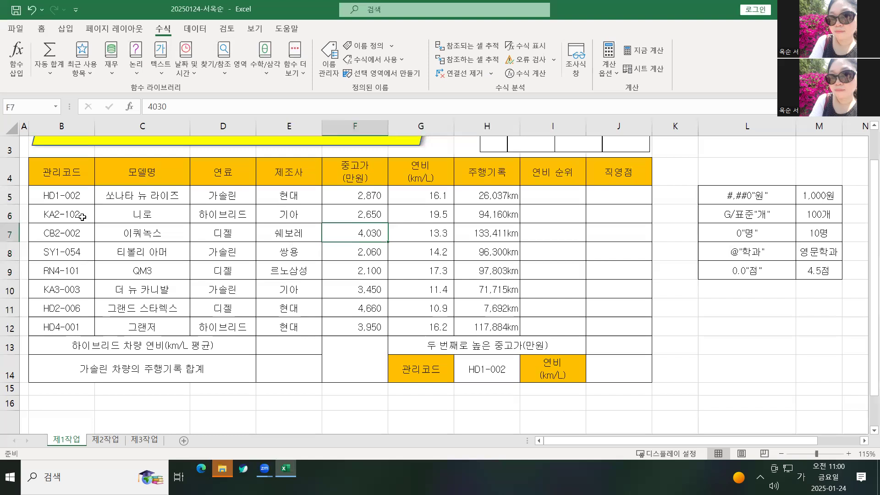
Step: Add both diagonal borders to the merged cell F13:F14 so they cross in an X
left_click(367, 356)
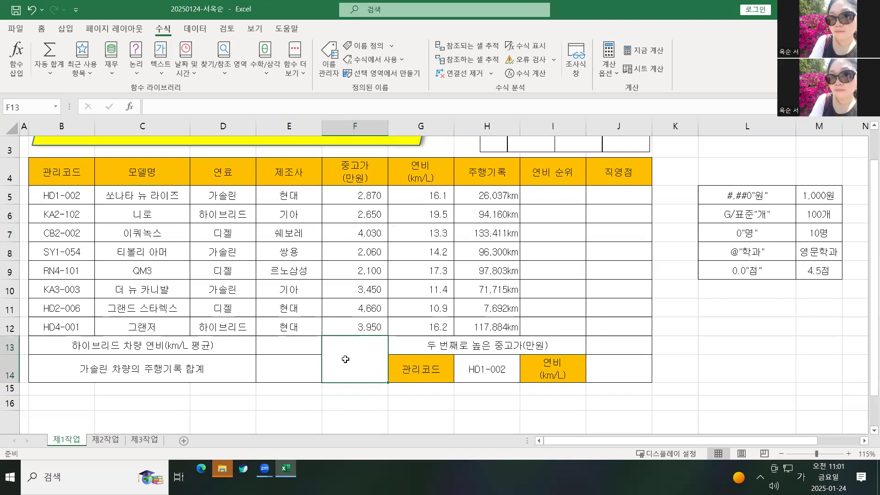
right_click(346, 351)
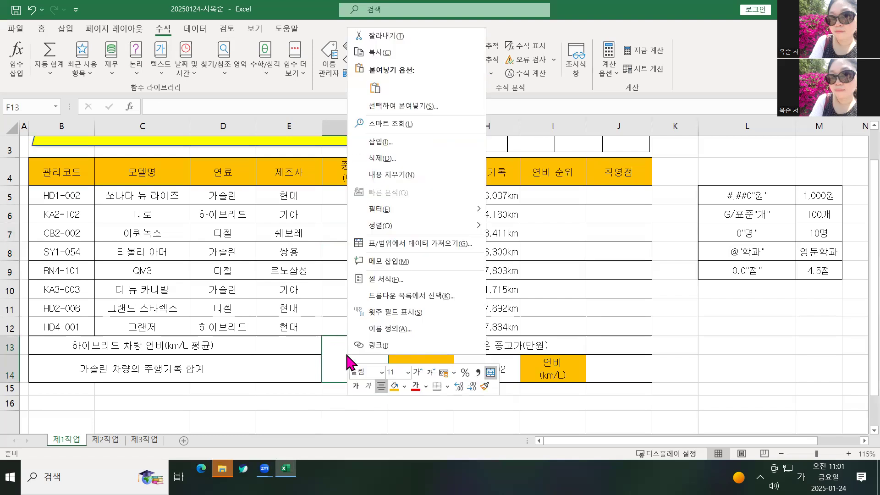
left_click(383, 279)
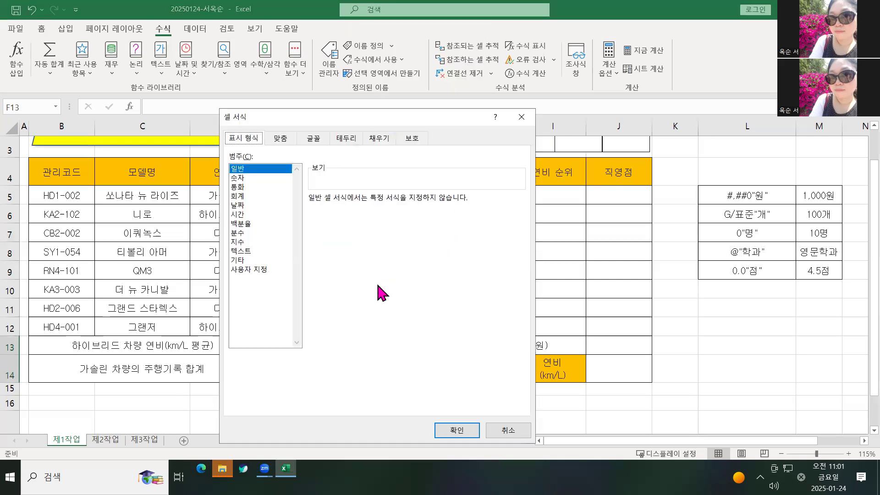
left_click(351, 143)
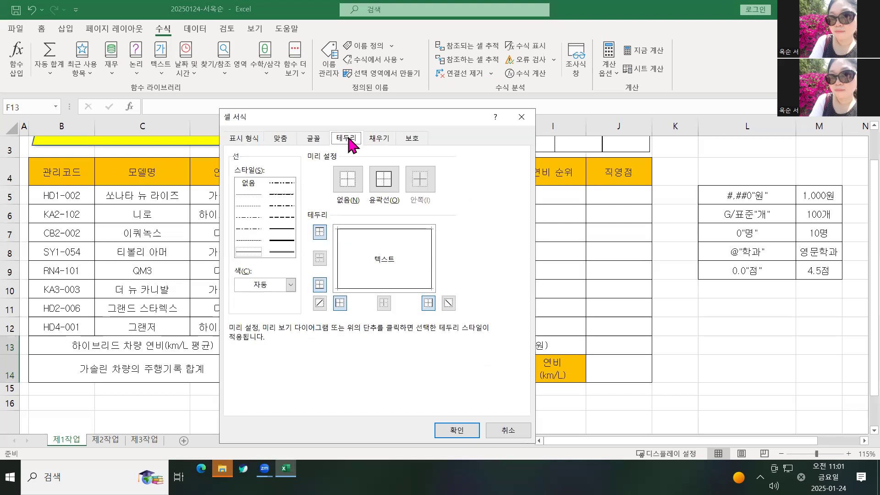
left_click(320, 304)
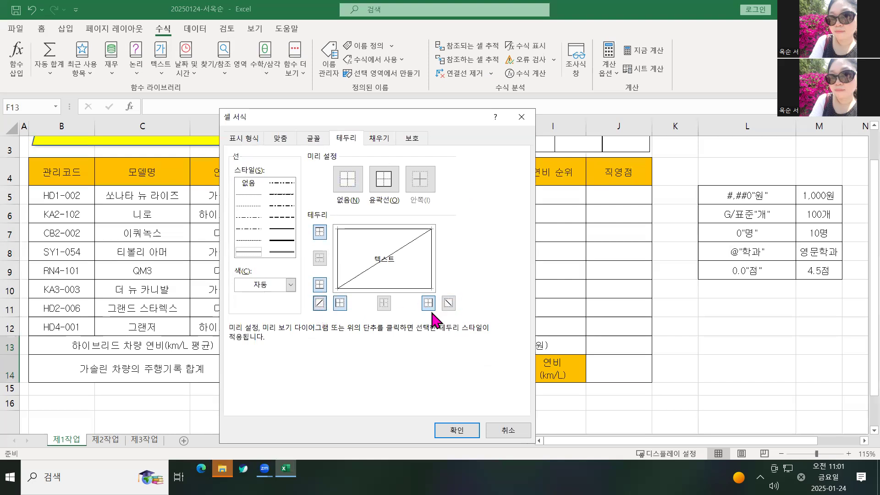
left_click(451, 305)
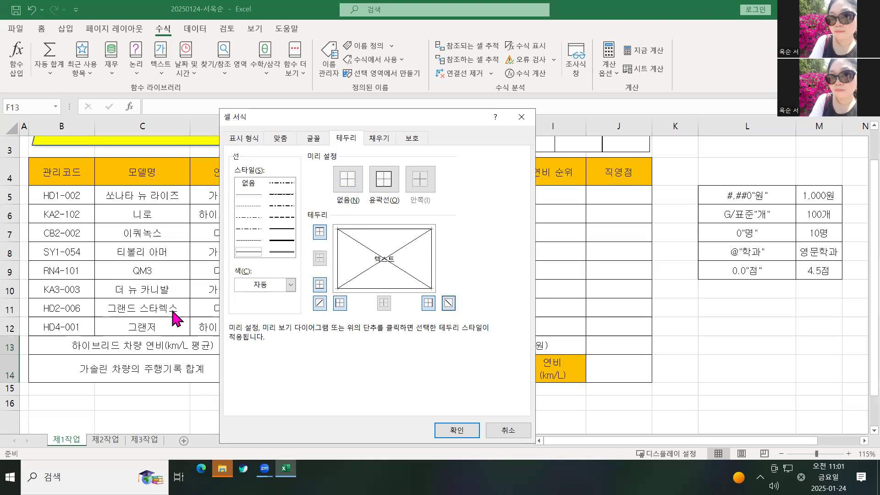
left_click(454, 437)
left_click(408, 315)
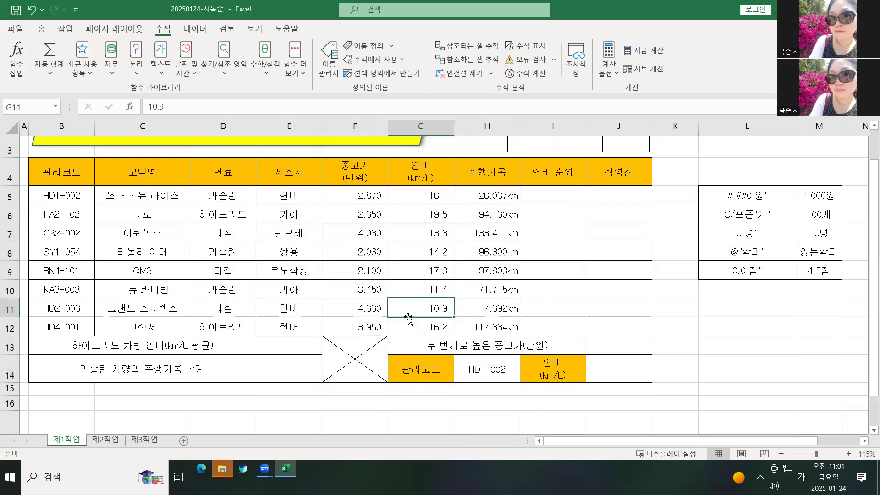
Step: Apply a thick outside border around the whole table in B4:J14
left_click(360, 233)
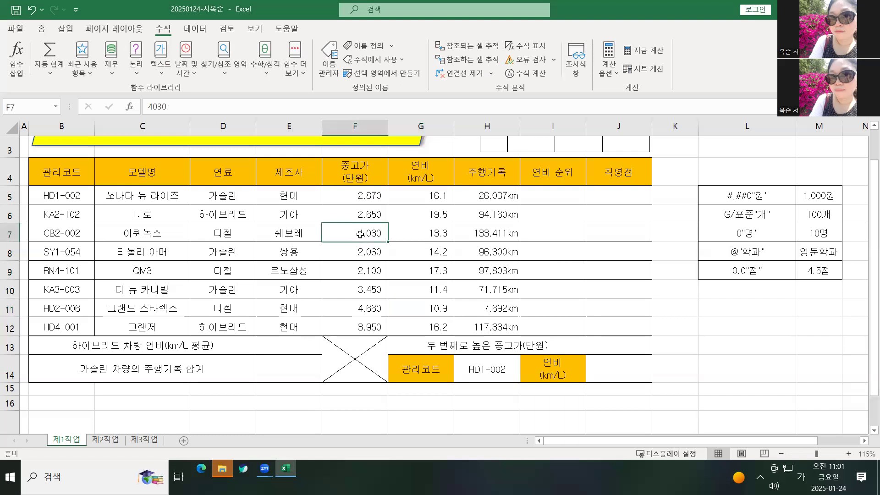
left_click(67, 171)
left_click_drag(80, 188, 592, 350)
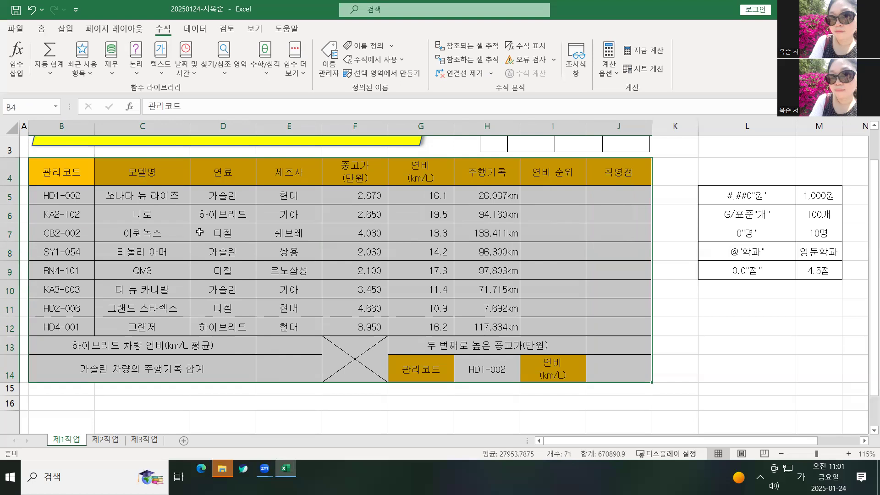
left_click(42, 29)
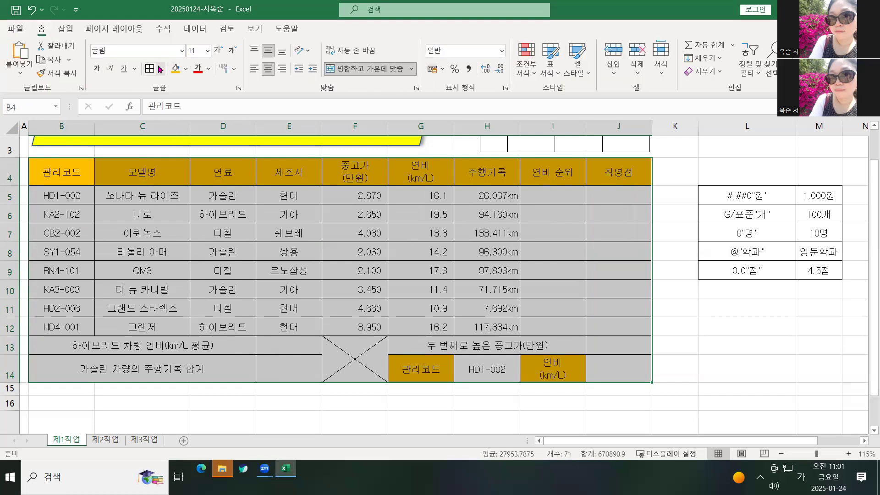
left_click(160, 69)
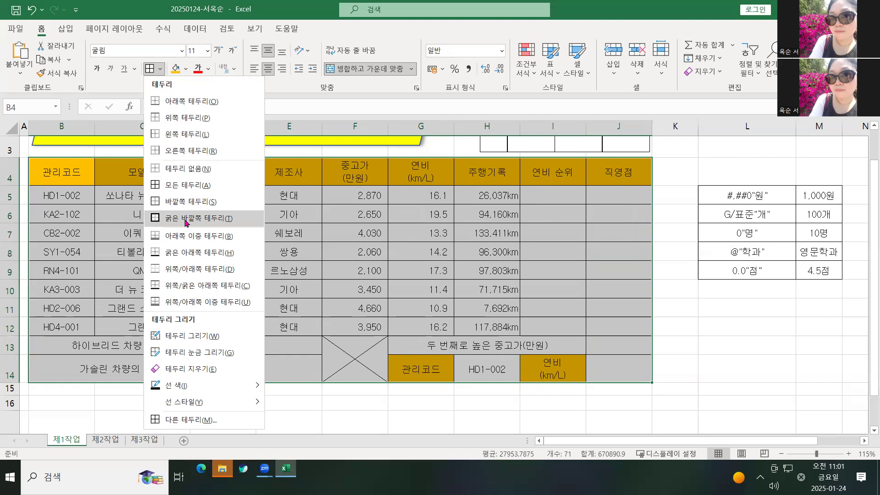
left_click(184, 219)
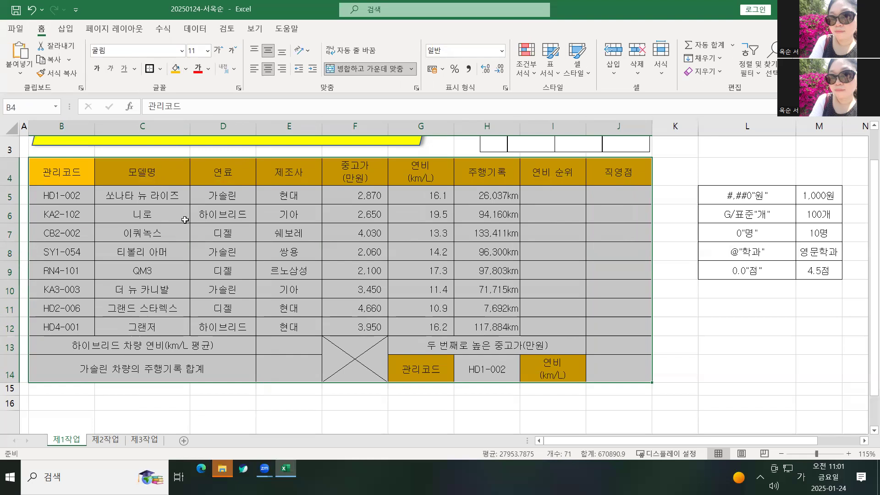
left_click(185, 220)
Step: Apply a thick outside border around the data rows in B5:J12
left_click_drag(74, 194, 624, 327)
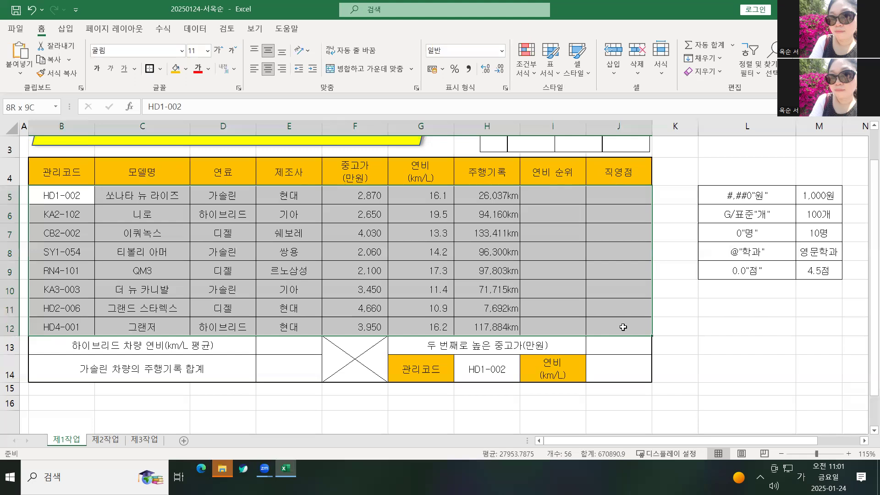
left_click_drag(624, 327, 624, 326)
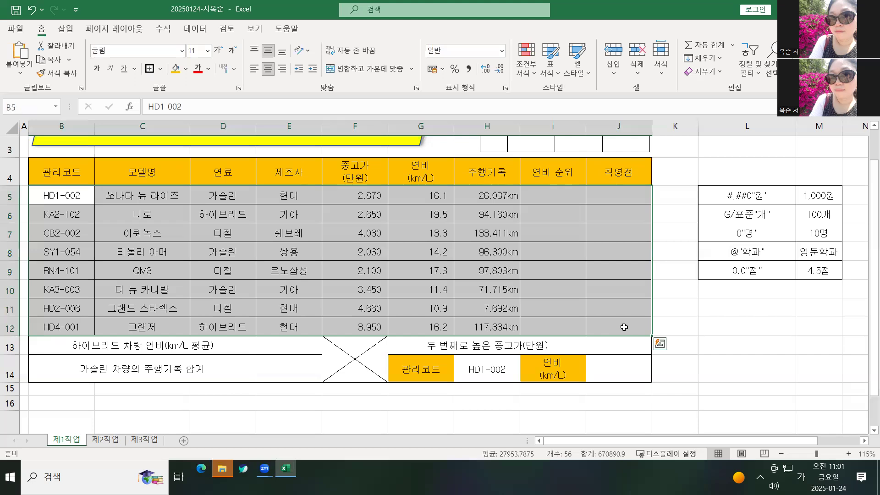
left_click(154, 70)
left_click(196, 227)
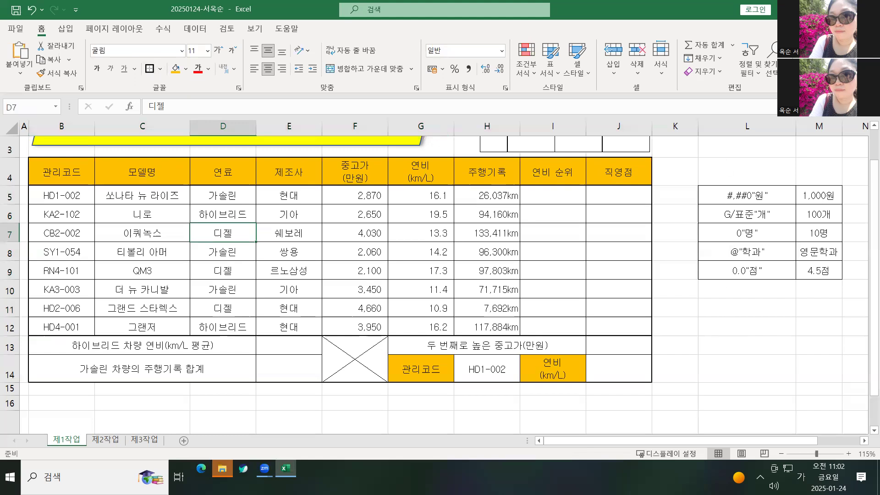
Step: Delete columns L:M containing the number format examples
left_click_drag(744, 132, 806, 132)
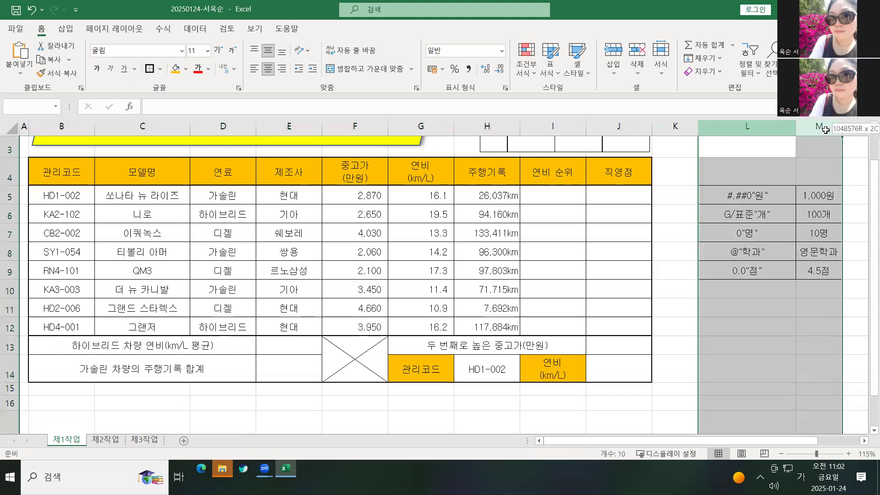
right_click(829, 137)
left_click(728, 247)
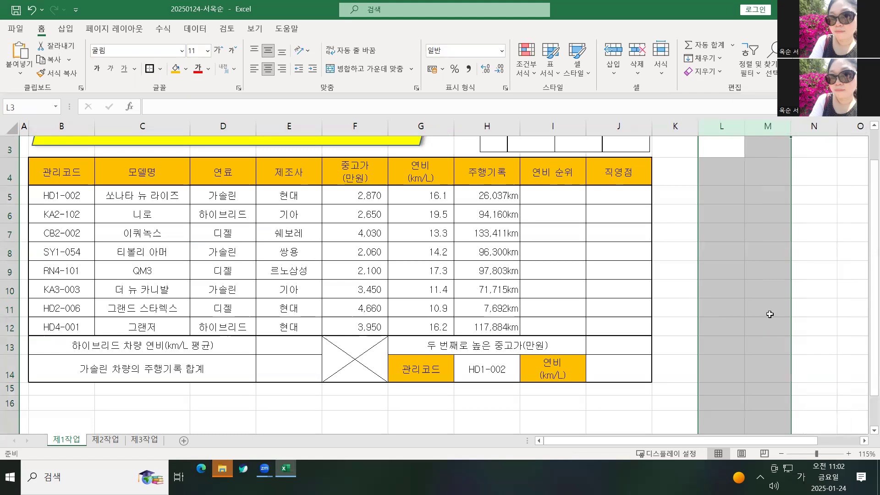
left_click(770, 312)
scroll(857, 298, "up", 1)
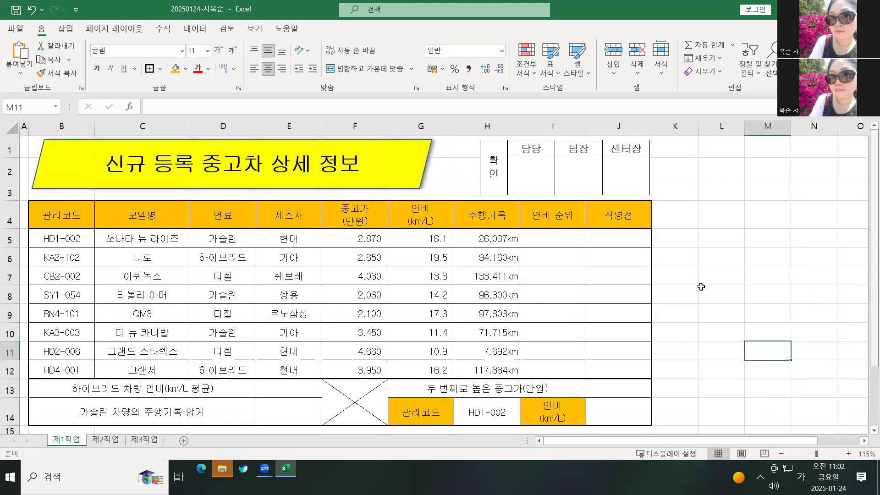
scroll(447, 275, "down", 1)
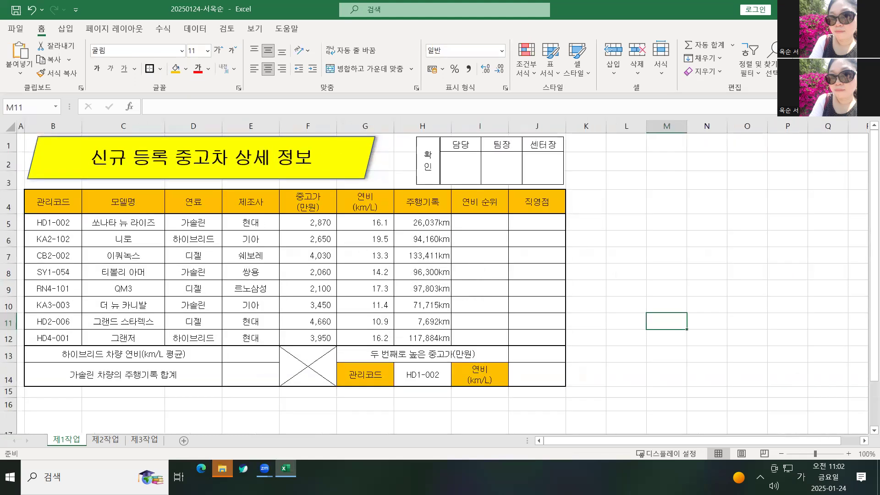
key("alt+Tab")
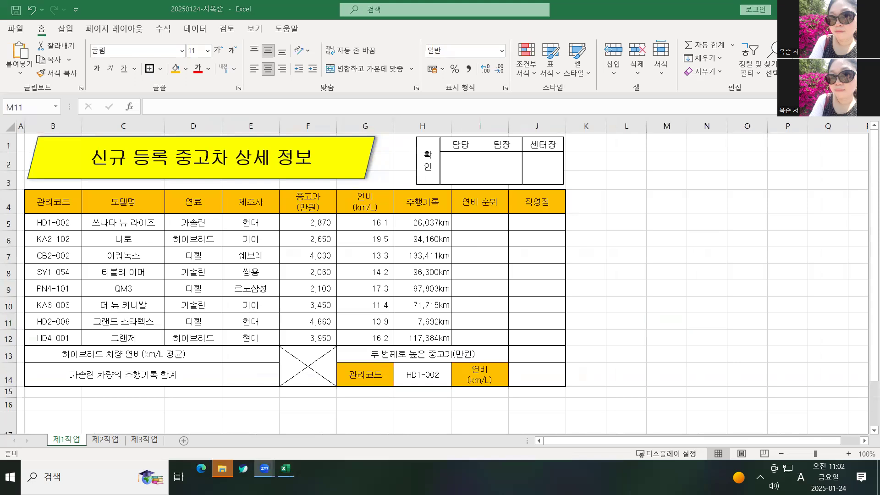
Step: Copy the table range B4:H12 from sheet 제1작업 and paste it at cell B2 of sheet 제2작업
left_click(123, 255)
left_click(59, 442)
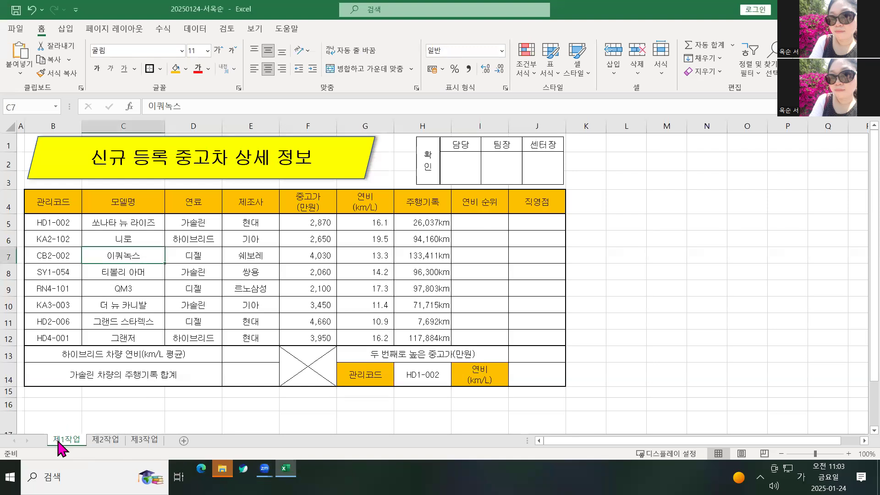
left_click(47, 202)
left_click_drag(47, 202, 423, 342)
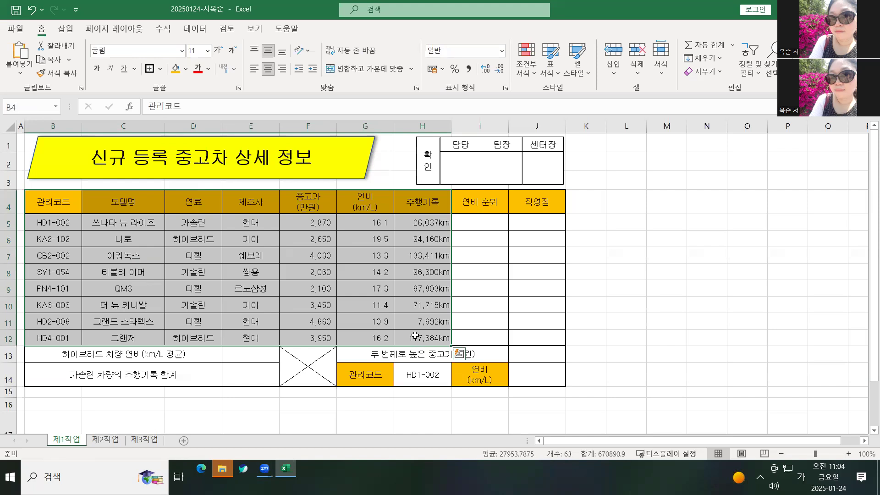
key("ctrl+c")
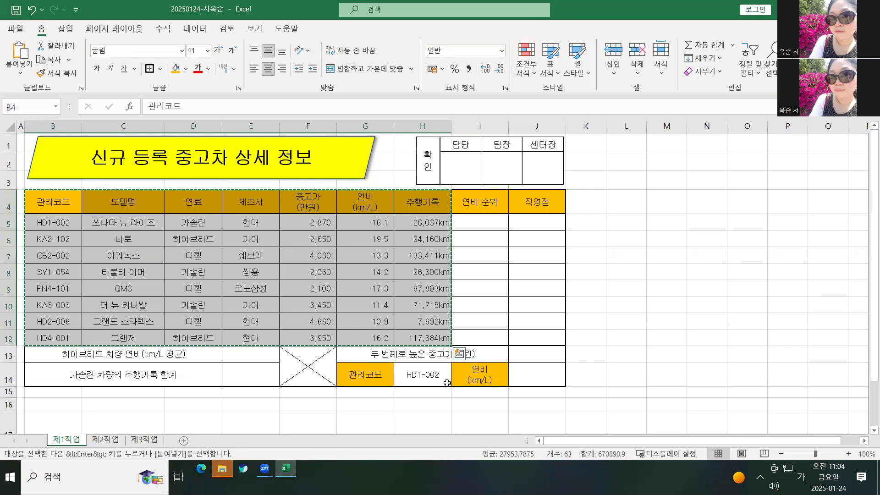
left_click(107, 441)
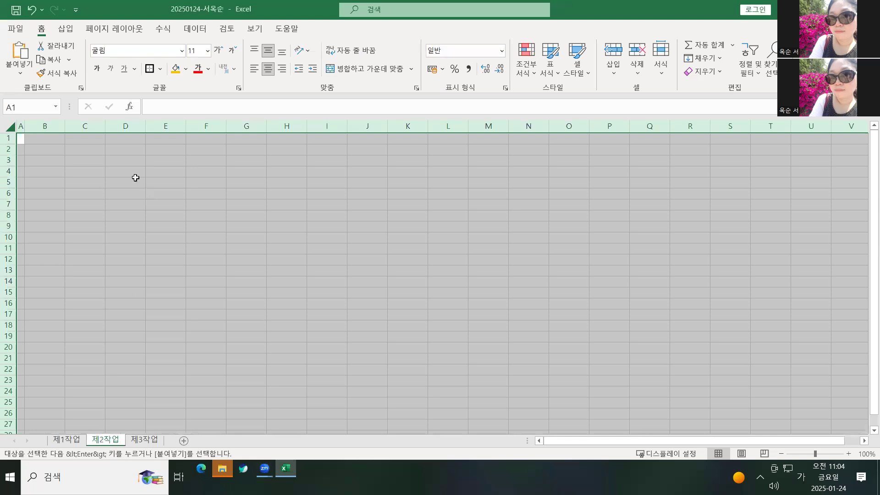
left_click(38, 147)
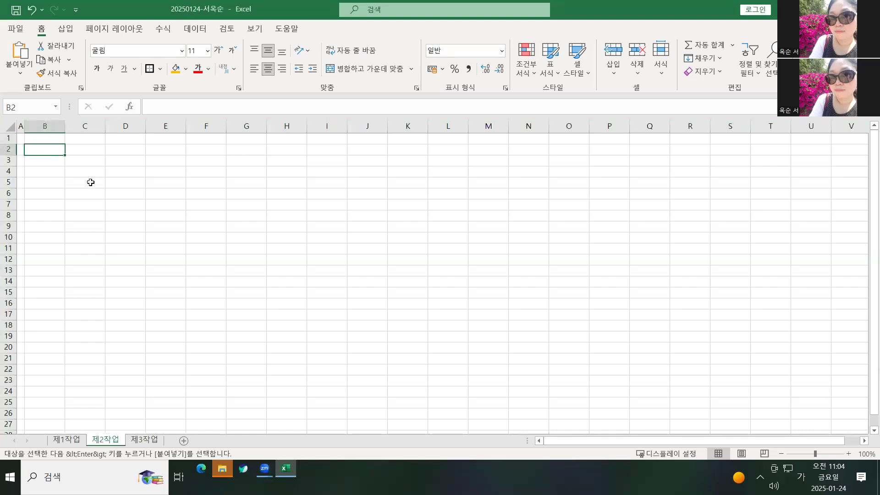
scroll(117, 218, "up", 1, "ctrl")
scroll(118, 218, "up", 3, "ctrl")
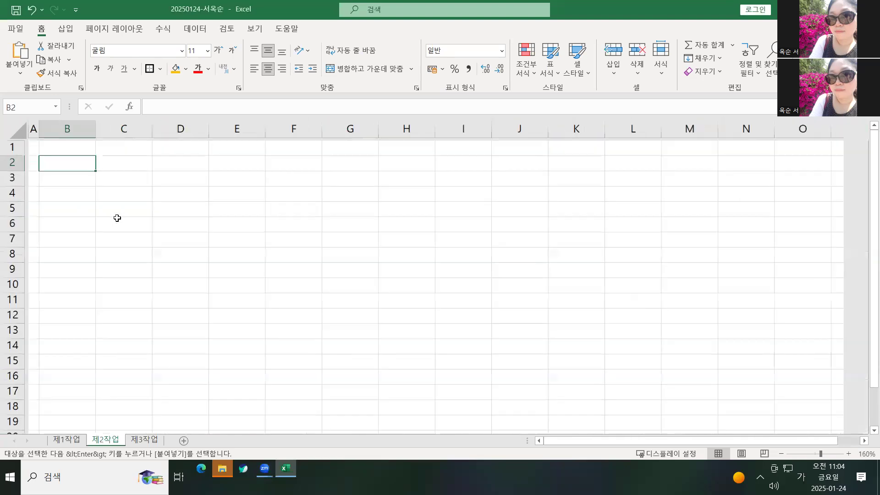
key("ctrl+v")
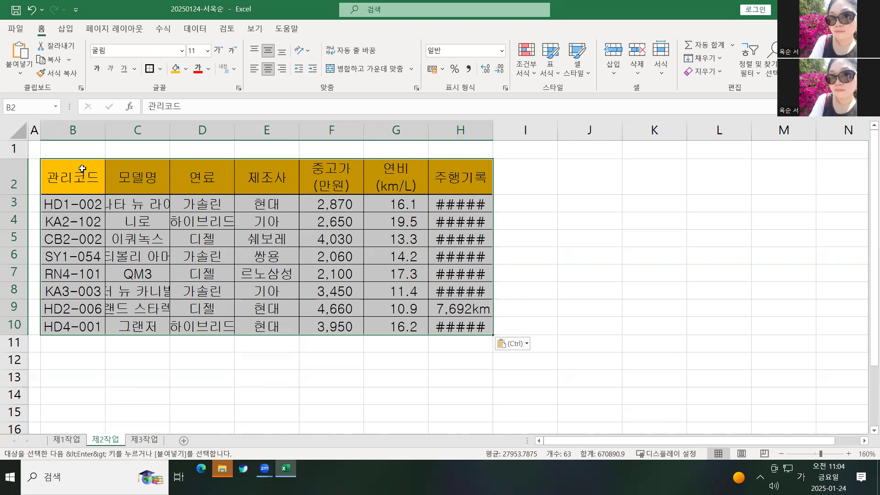
Step: Widen columns B:H equally so all values fit, and widen column C further for the long model names
left_click_drag(78, 131, 462, 134)
left_click_drag(364, 133, 378, 133)
left_click_drag(430, 130, 453, 130)
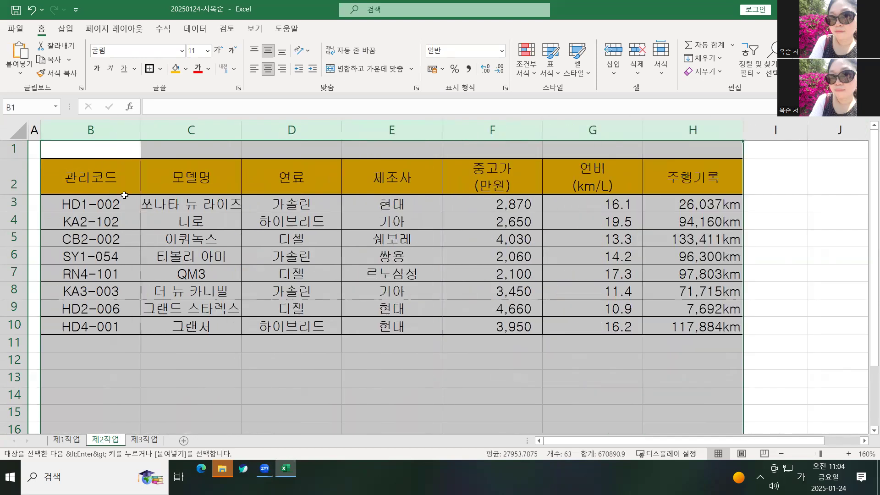
left_click(319, 256)
left_click(215, 130)
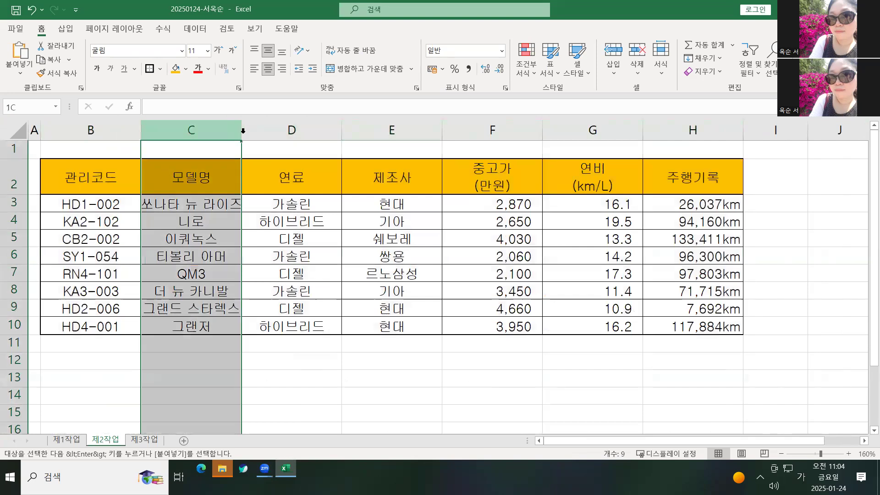
left_click_drag(241, 131, 274, 132)
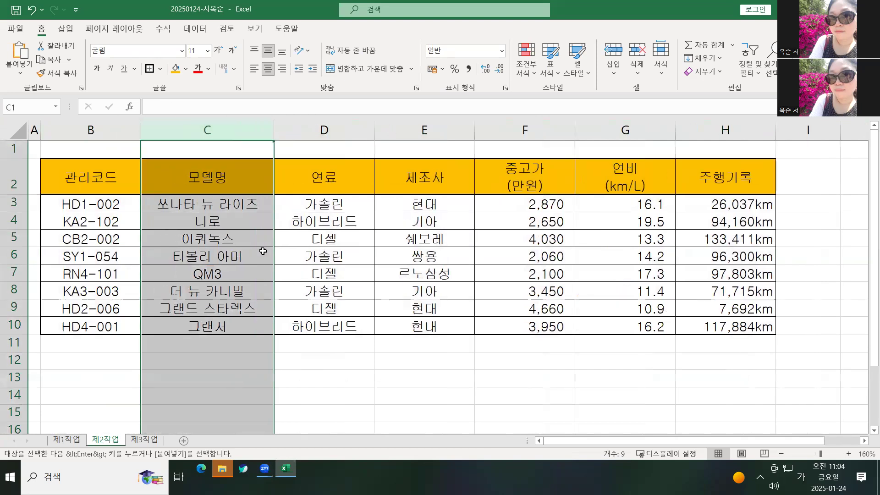
left_click(270, 241)
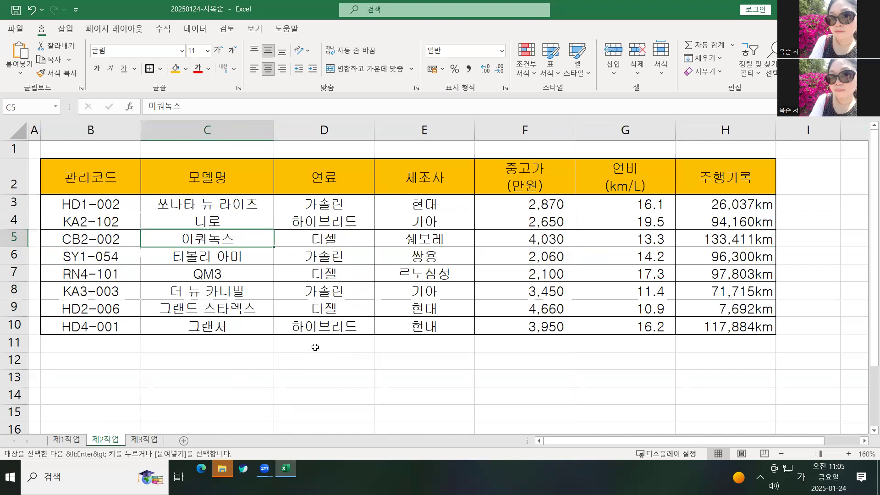
Step: Merge and center the cells B11:G11 below the pasted table
left_click(90, 348)
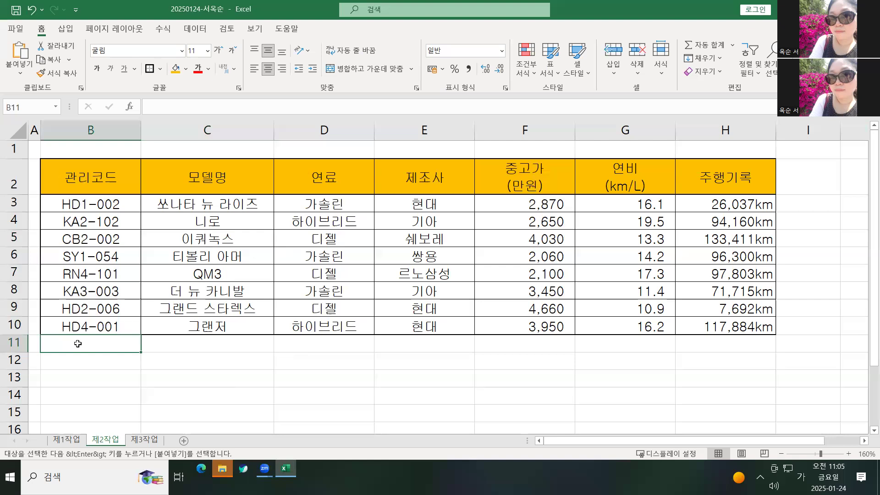
left_click_drag(336, 343, 590, 343)
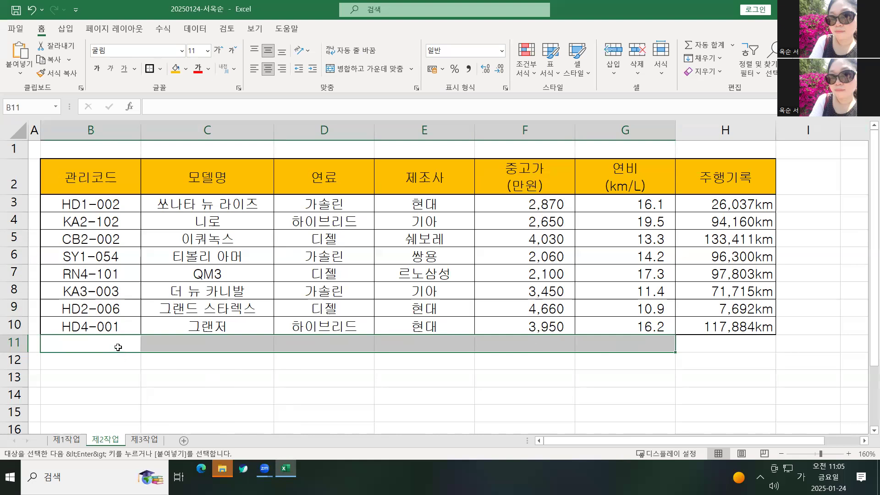
key("shift+Left")
key("shift+Left")
key("shift+Left")
left_click_drag(119, 346, 611, 342)
left_click(354, 68)
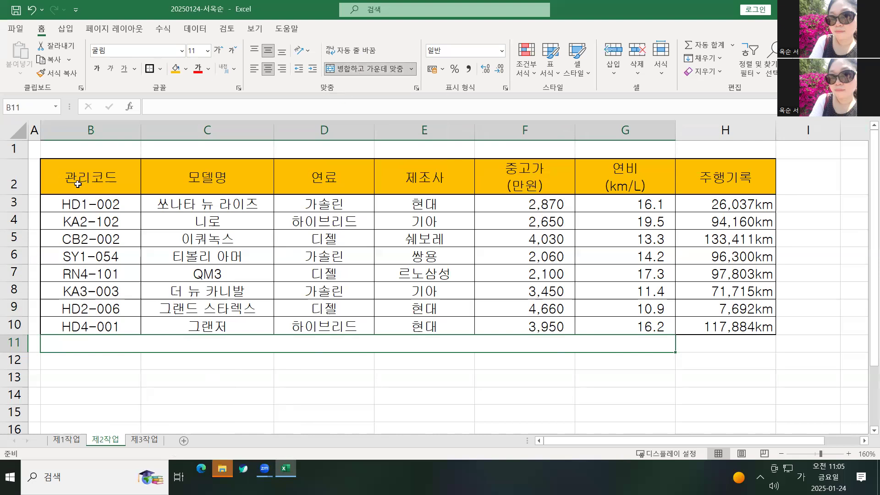
left_click(76, 185)
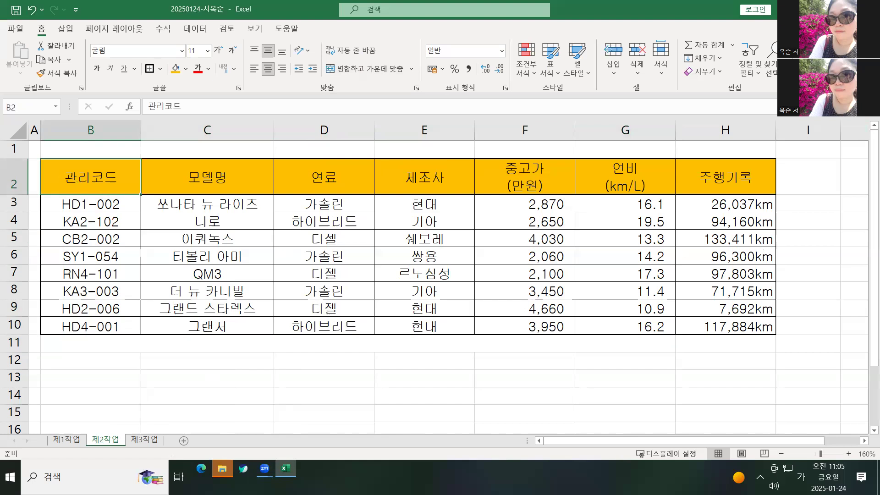
key("alt+Tab")
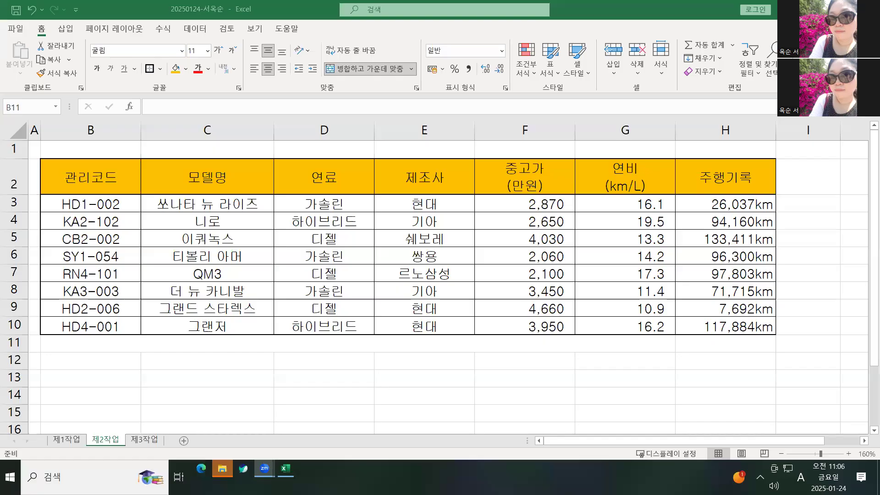
Step: Enter the label "현대 자동차의 연비(km/L)" in the merged cell B11:G11
left_click(263, 344)
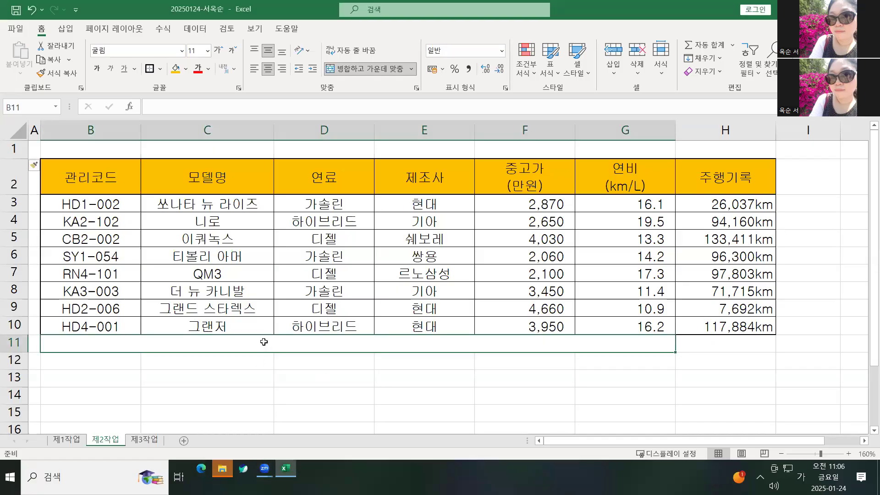
type("현대ㅑ")
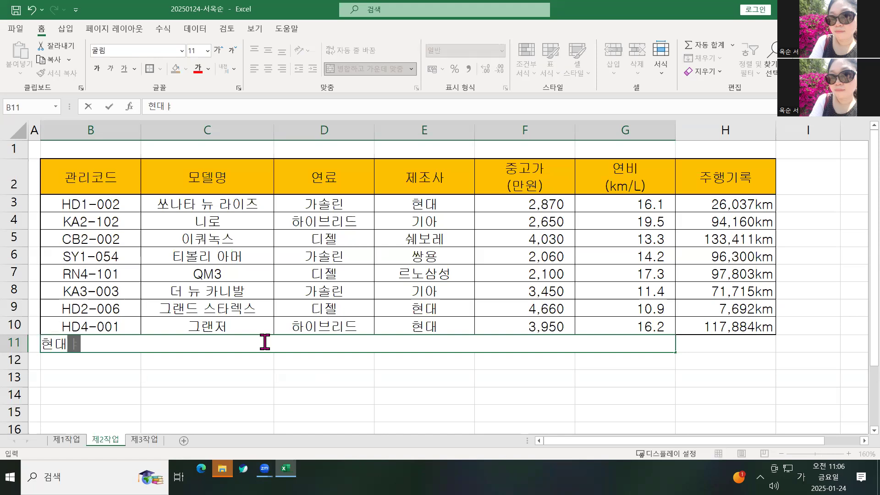
key("BackSpace")
type("자동차의 ")
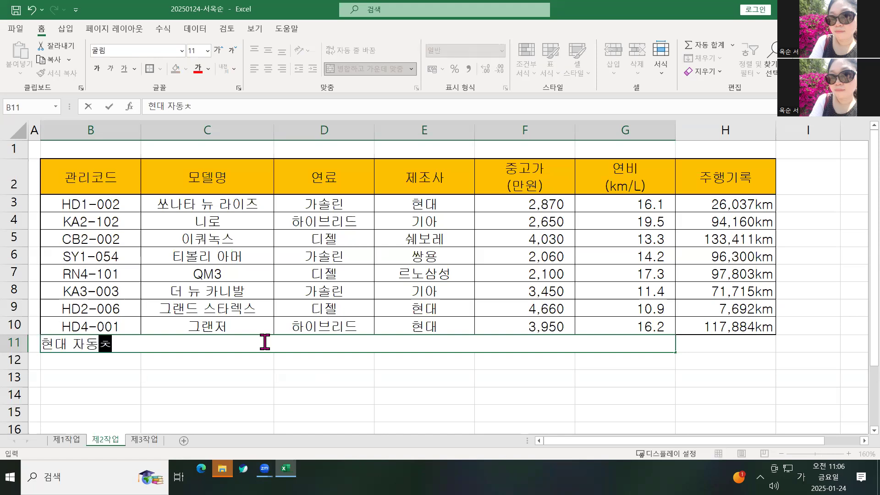
type("연비(")
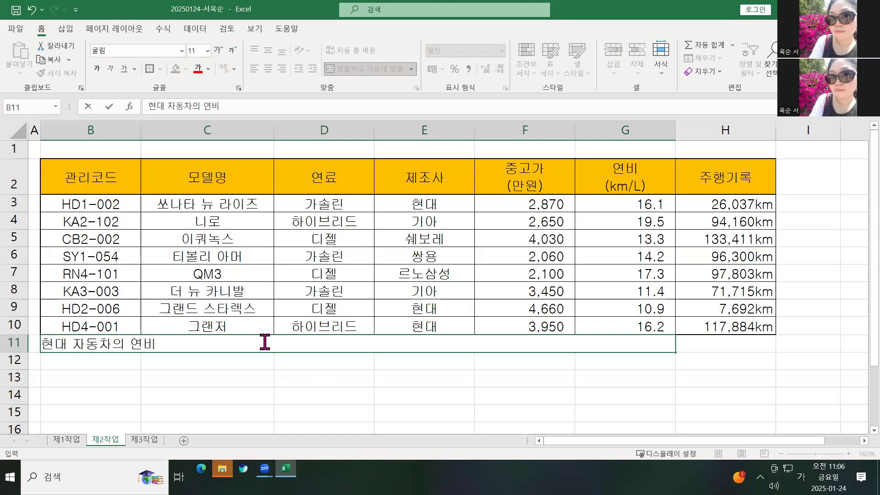
key("Hangul")
type("km/l")
key("BackSpace")
type("L)")
key("Return")
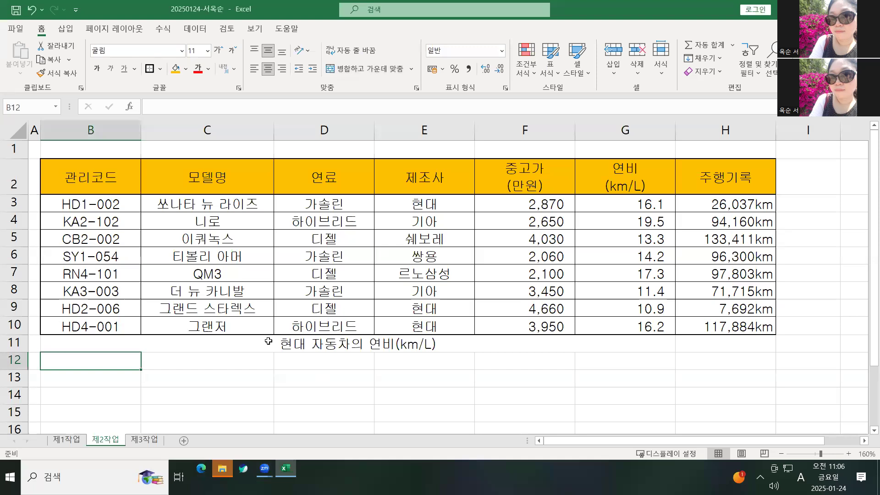
Step: Append "평균" to the label in B11 so it reads "현대 자동차의 연비(km/L) 평균"
left_click(268, 342)
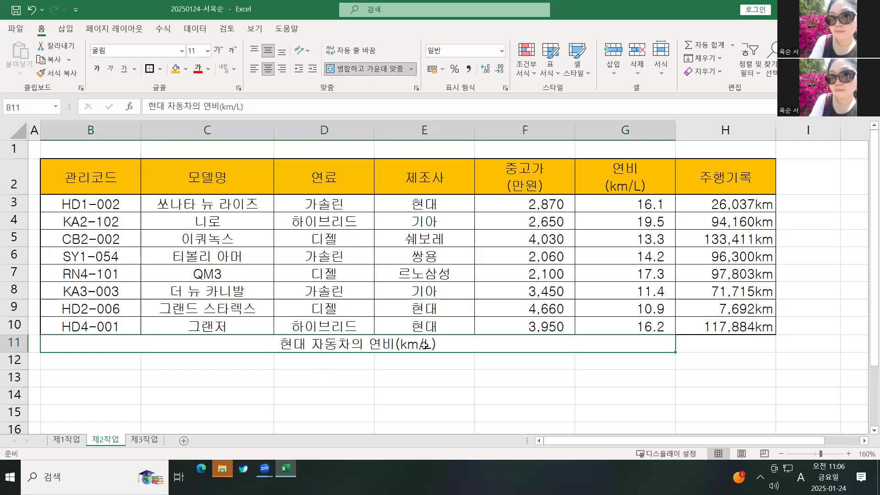
double_click(458, 343)
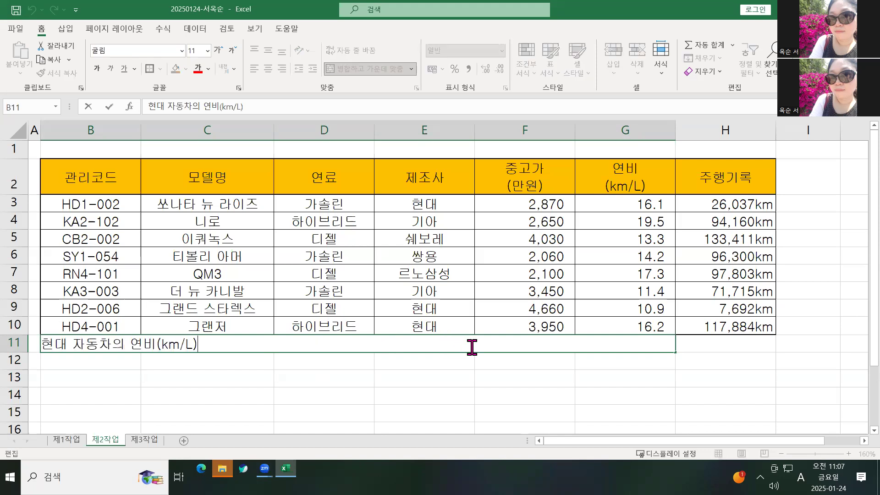
type("VUDR")
key("BackSpace")
key("BackSpace")
key("BackSpace")
key("BackSpace")
key("Hangul")
type("ㅍ여규")
key("BackSpace")
key("BackSpace")
key("BackSpace")
key("BackSpace")
type("ㅍㅕㅇ균")
key("Return")
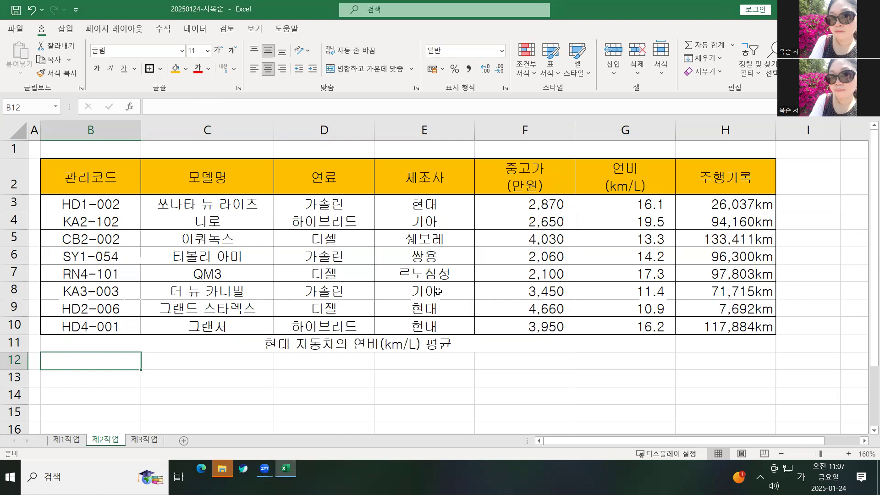
Step: Apply all borders to the label row B11:H11
left_click(421, 344)
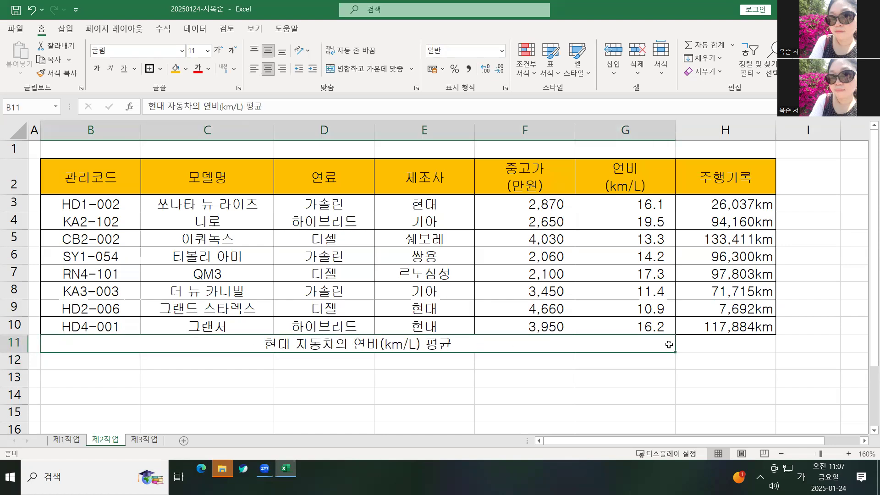
left_click(698, 344, "shift")
left_click(162, 69)
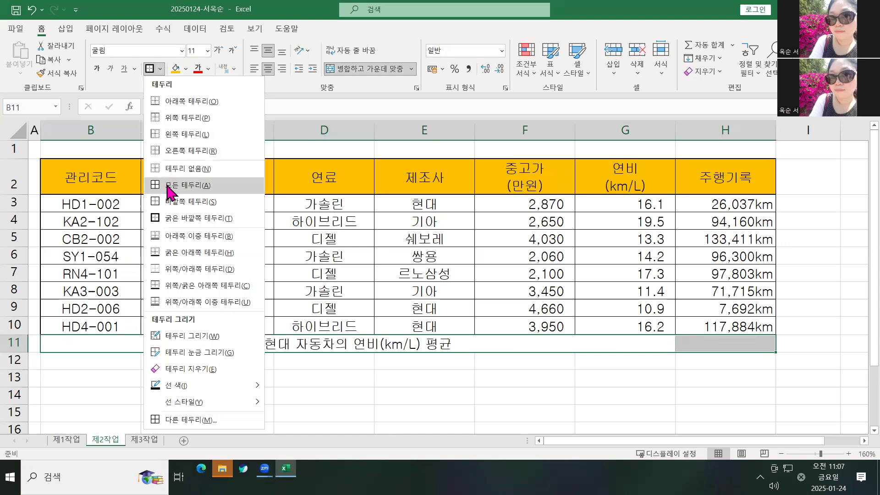
left_click(167, 186)
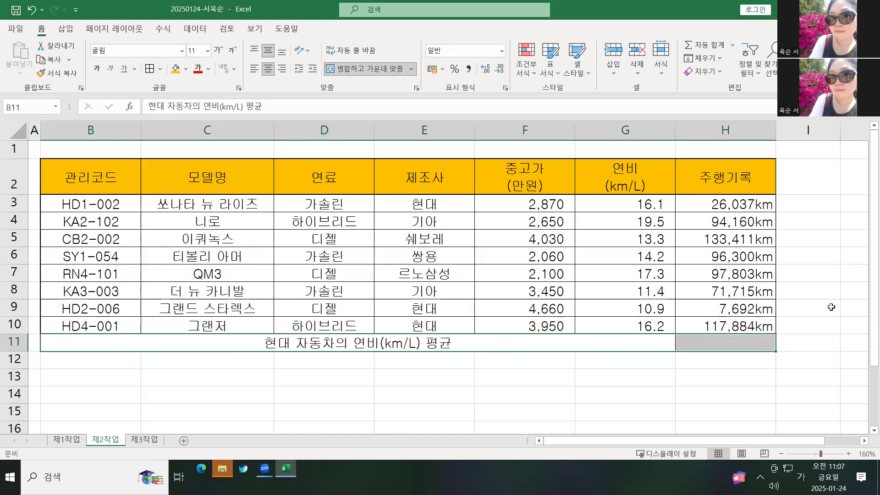
mouse_move(563, 347)
left_mouse_down()
mouse_move(550, 347)
mouse_move(679, 359)
mouse_move(705, 337)
left_mouse_up()
left_click(706, 340)
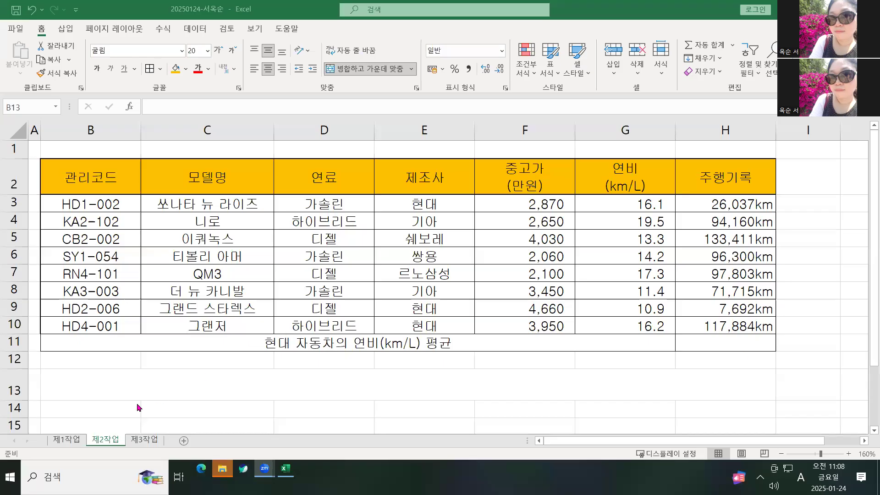
Step: Write the syntax note '=DAVERAGE(데이터베이스,열제목,조건범위) as text in the merged cell B13:H13
left_click(140, 386)
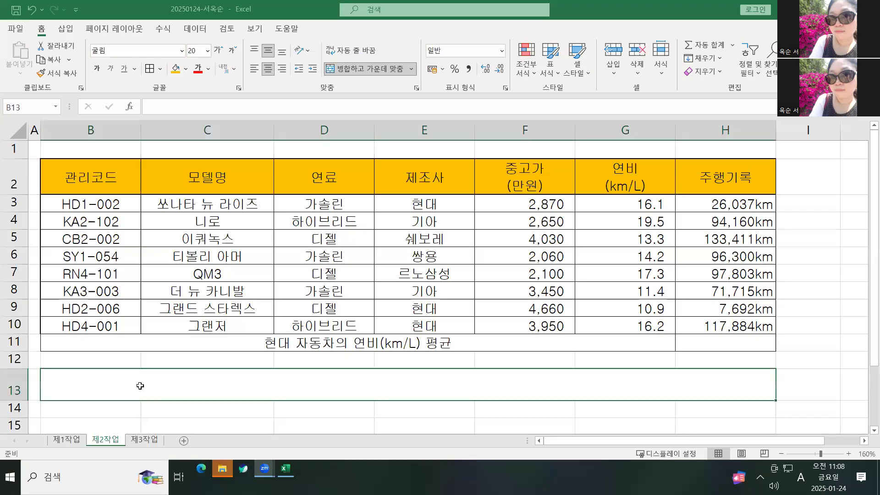
type("'=DA")
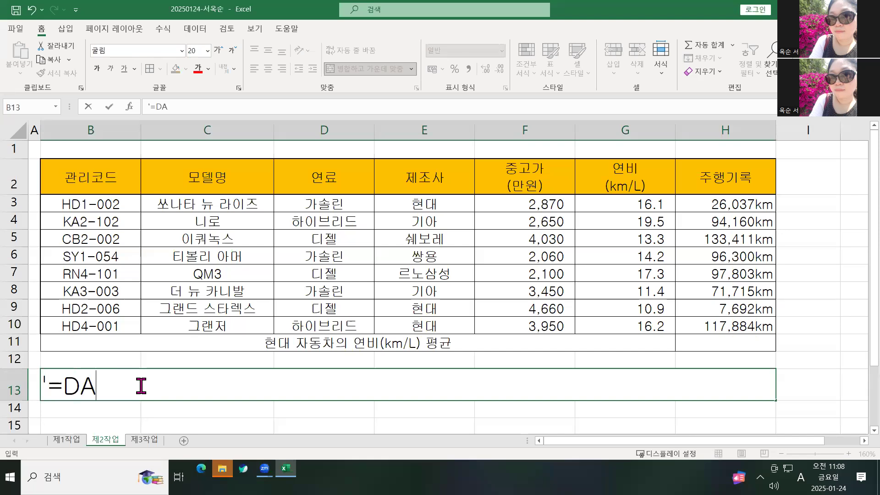
type("VERAGE")
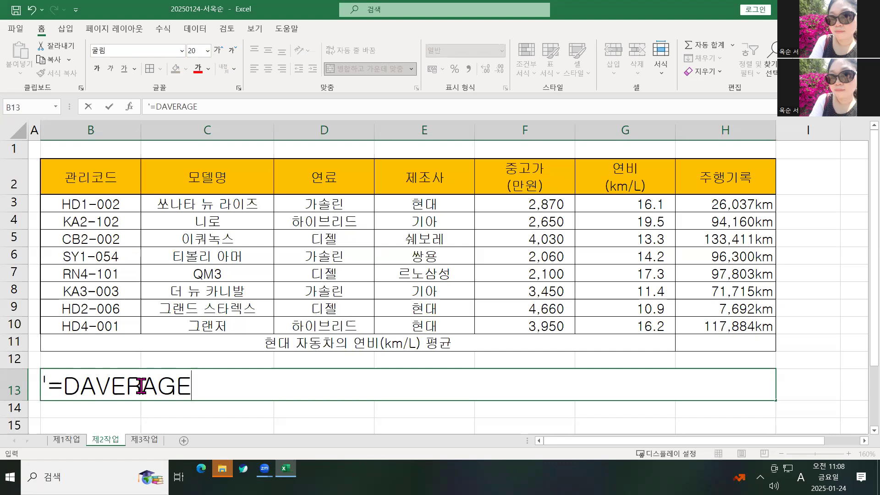
type("(")
key("Hangul")
type("데이버")
key("BackSpace")
type("터베이스,필드")
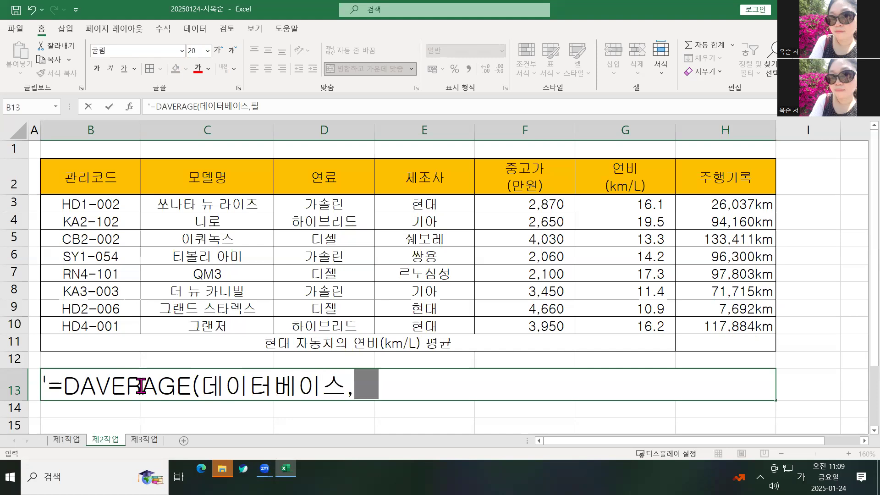
key("BackSpace")
key("BackSpace")
key("BackSpace")
type("열ㅈ제목")
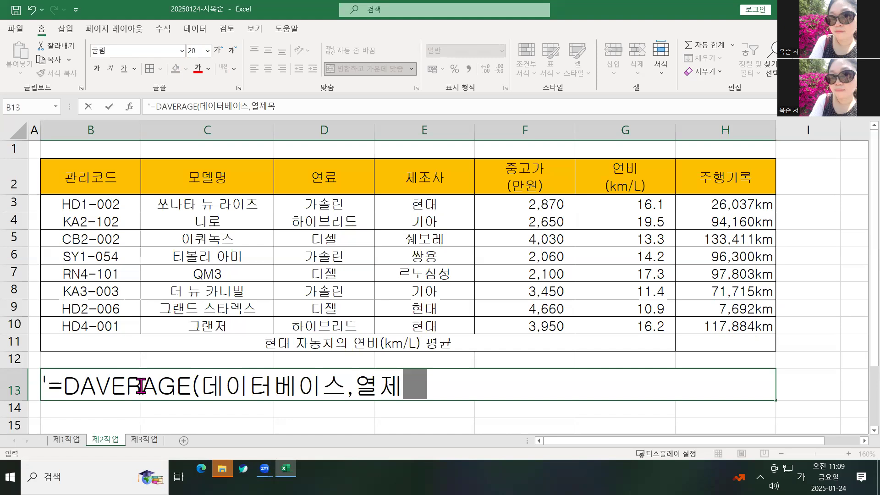
type(",조건범위")
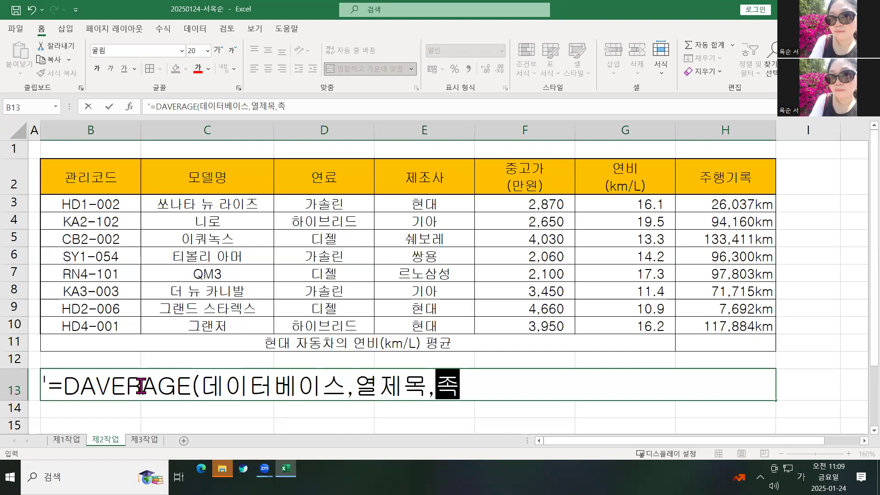
type(")")
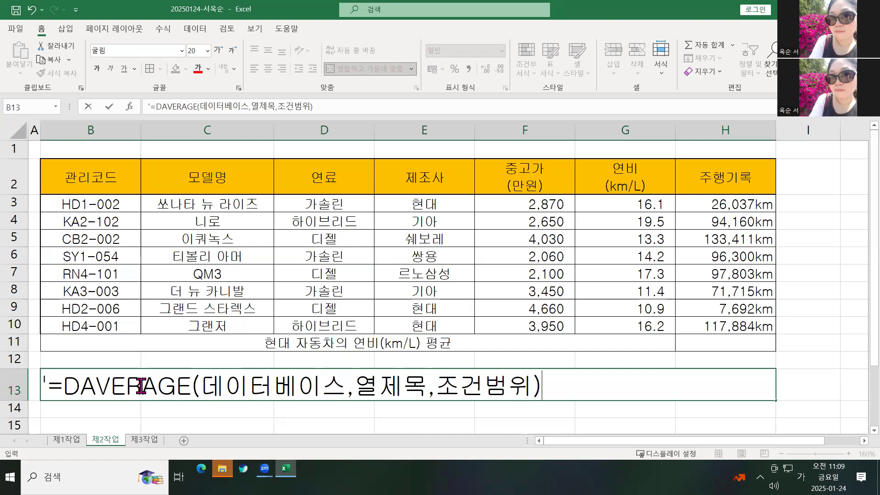
Step: Left-align the DAVERAGE syntax note in the merged cell B13:H13
key("ctrl+Return")
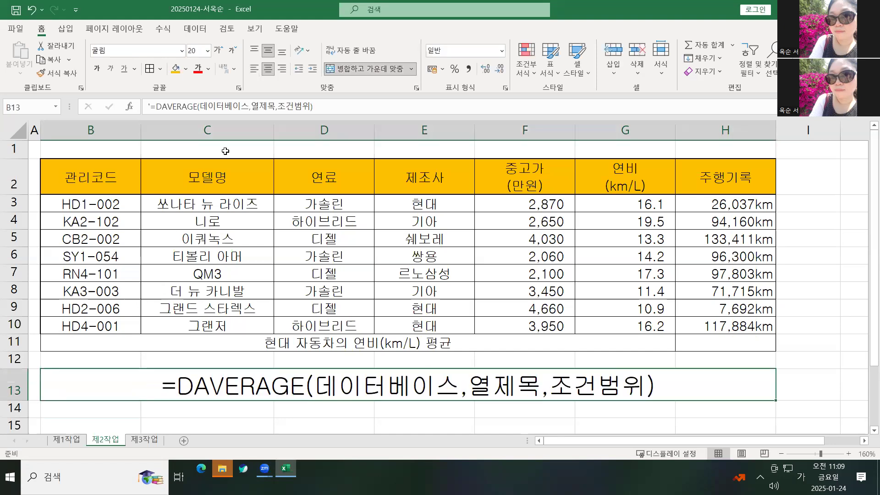
left_click(254, 69)
left_click(118, 407)
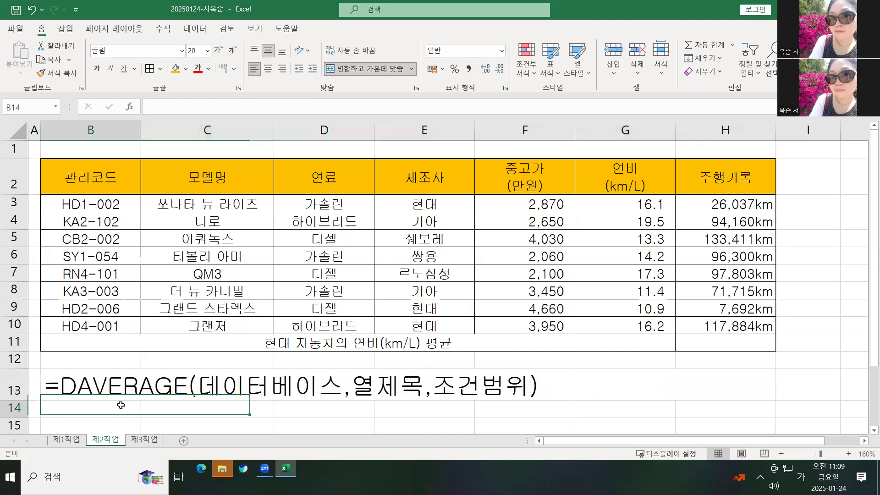
Step: Fill the merged note row B13:H13 down through row 17 and clear the copied text from rows 14 to 17
left_click(96, 388)
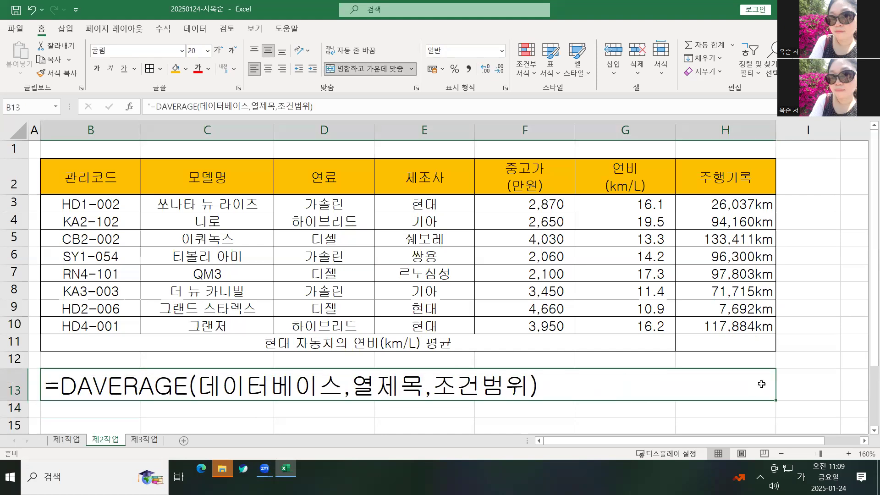
left_click_drag(778, 400, 778, 426)
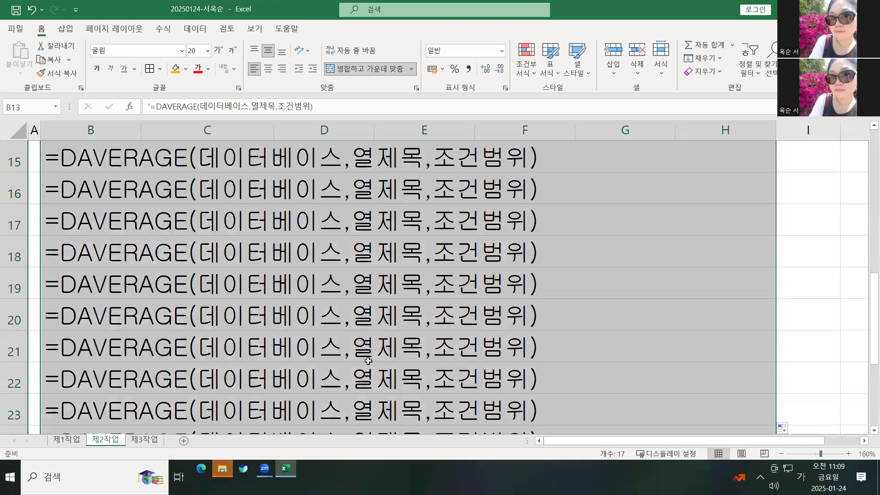
key("ctrl+z")
left_click_drag(774, 311, 668, 379)
left_click_drag(141, 335, 152, 399)
key("Delete")
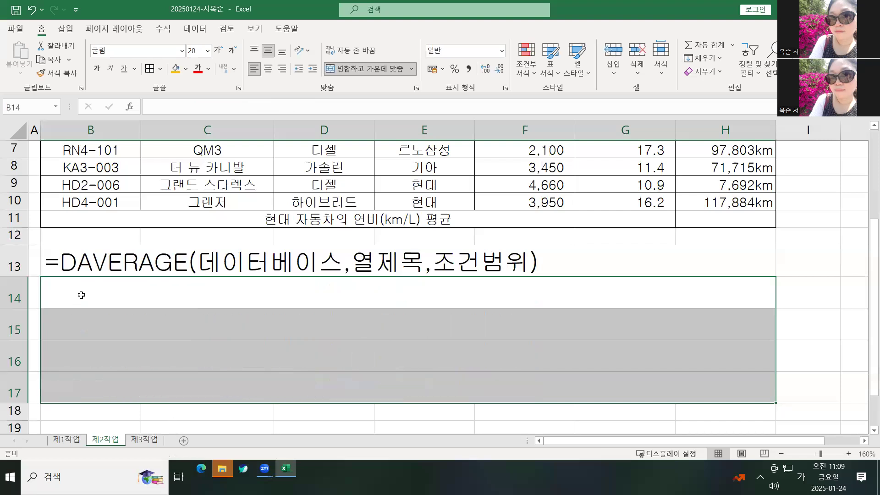
Step: Enter the label "데이터베이스 :" in the merged cell B14 below the syntax note
left_click(81, 295)
type("데이터베잇")
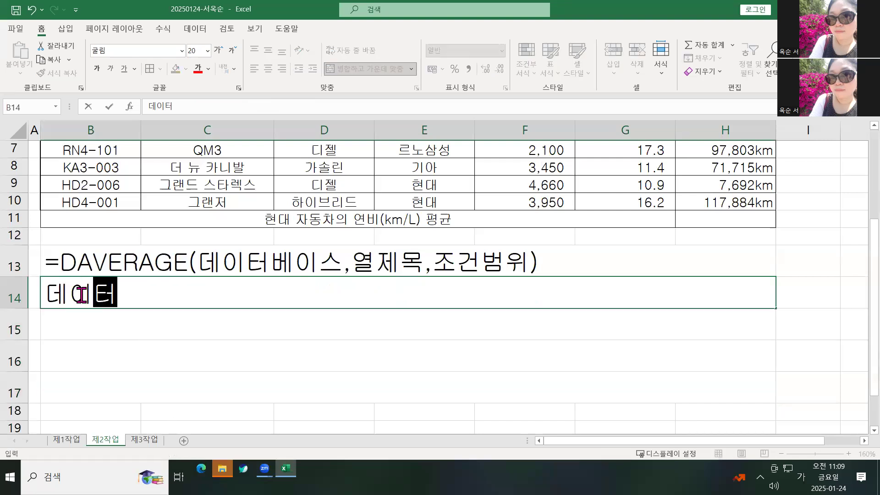
key("BackSpace")
key("BackSpace")
type("이스 :")
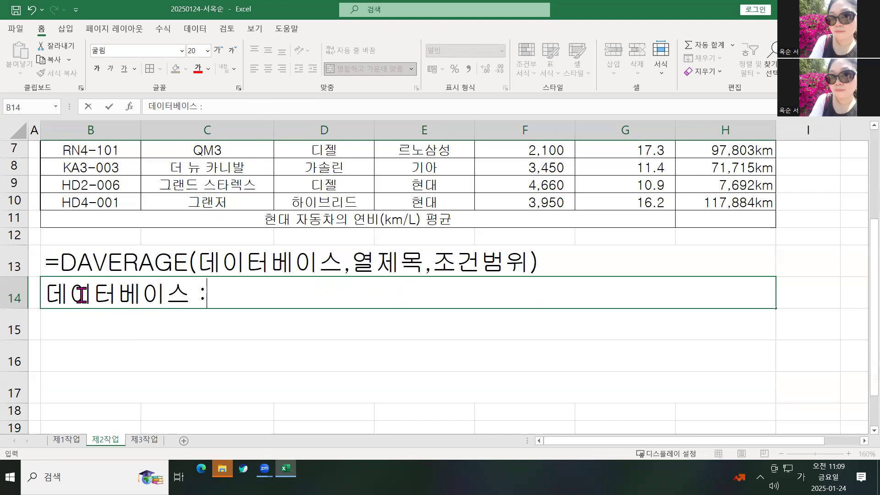
Step: Enter the labels "열제목:" in B15 and "조건범위" in B16
left_click(106, 333)
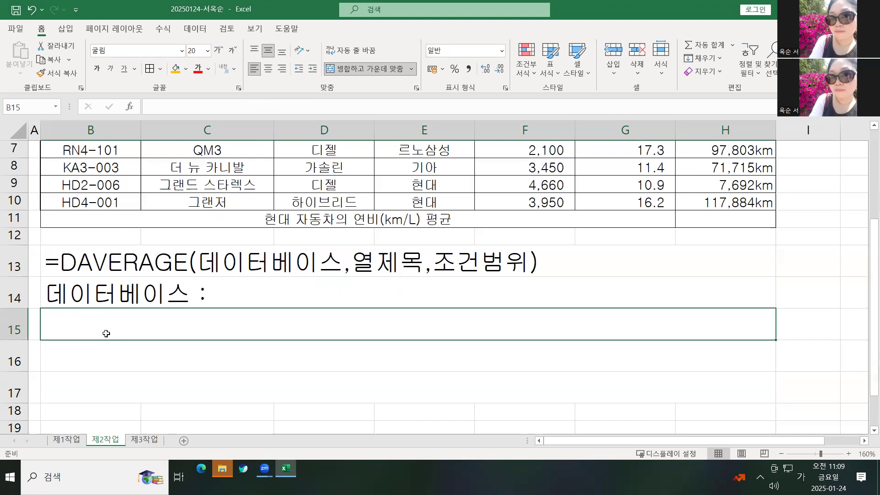
type("열제목")
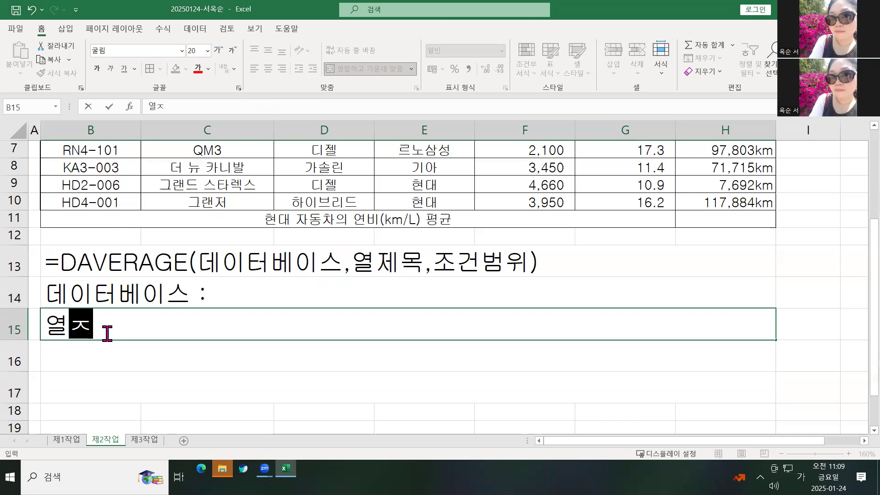
type(":")
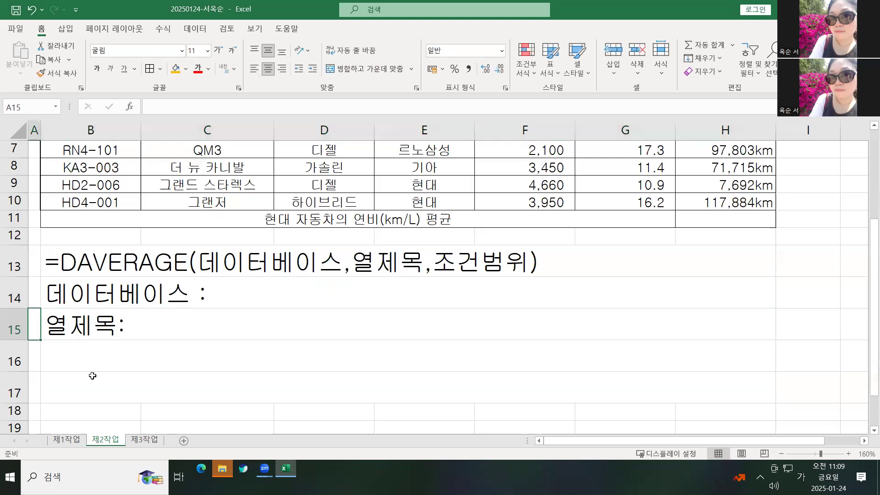
left_click(107, 361)
type("조검ㅂ")
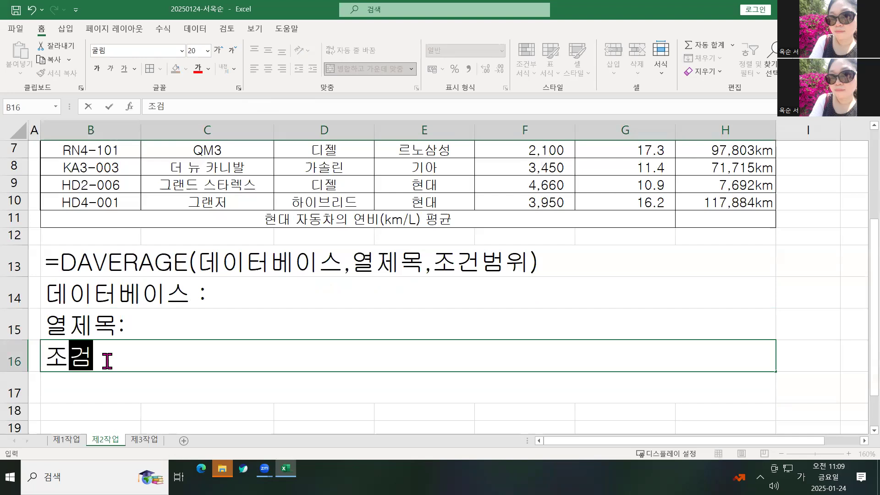
key("BackSpace")
key("BackSpace")
type("건범위")
Step: Change "열제목" to "구할열제목" in both the syntax note in B13 and the label in B15
double_click(352, 263)
type(",구할")
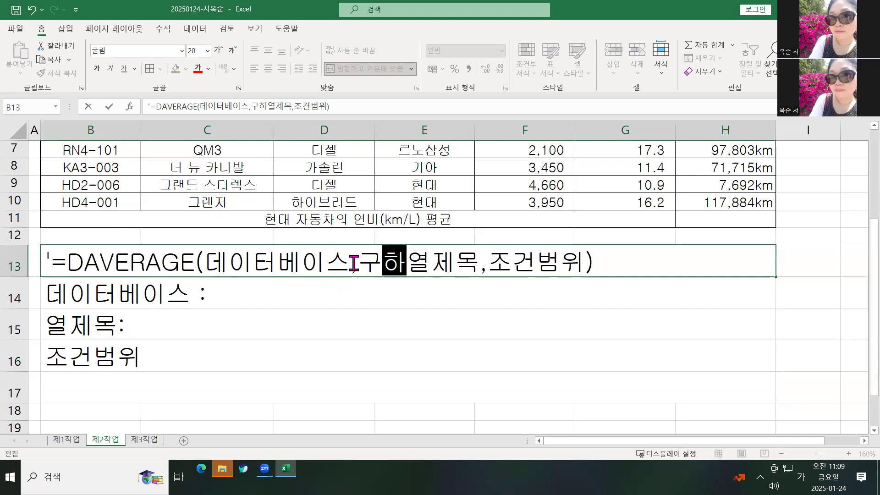
left_click(68, 325)
double_click(51, 326)
type("'ㄱ구할")
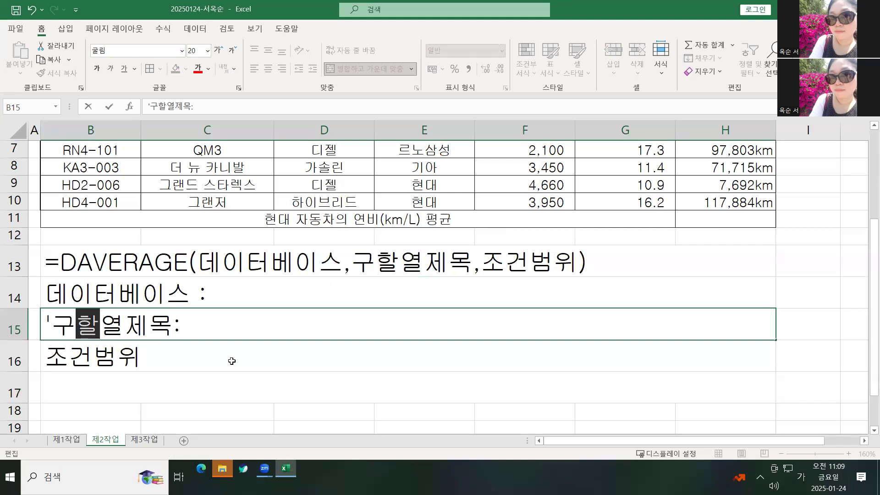
left_click(231, 360)
Step: Add the table range B2:H10 to the B14 label so it reads "데이터베이스 : B2:H10"
left_click(239, 293)
scroll(320, 284, "up", 2)
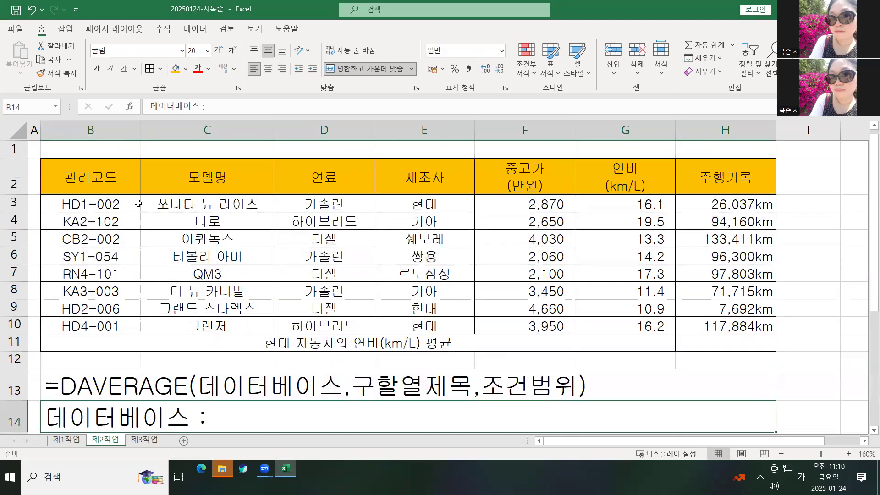
left_click_drag(91, 179, 752, 326)
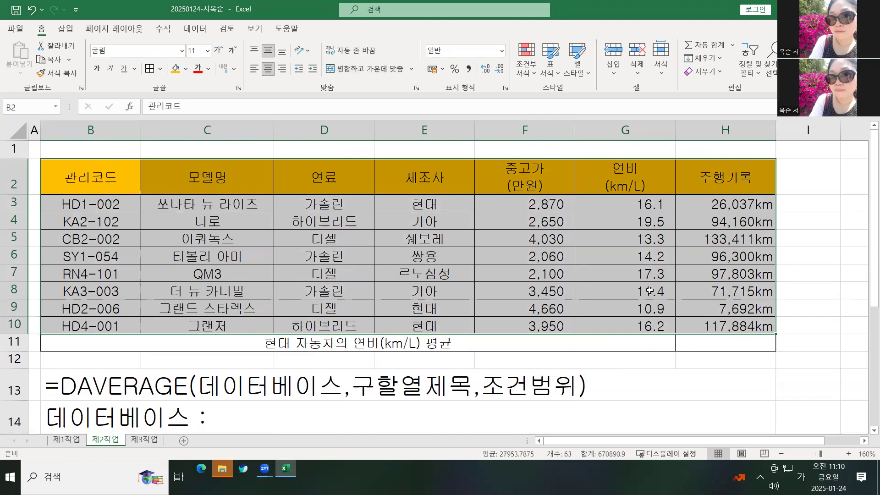
double_click(240, 417)
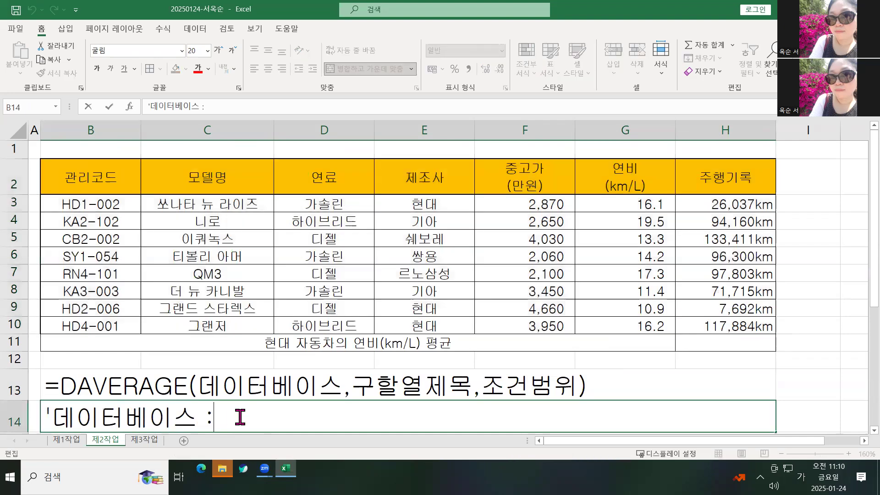
type("B2:")
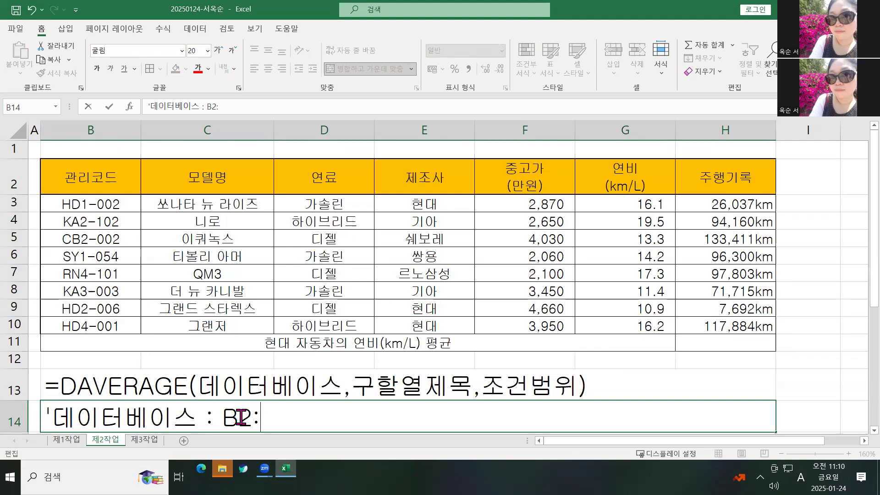
type("H10")
key("Return")
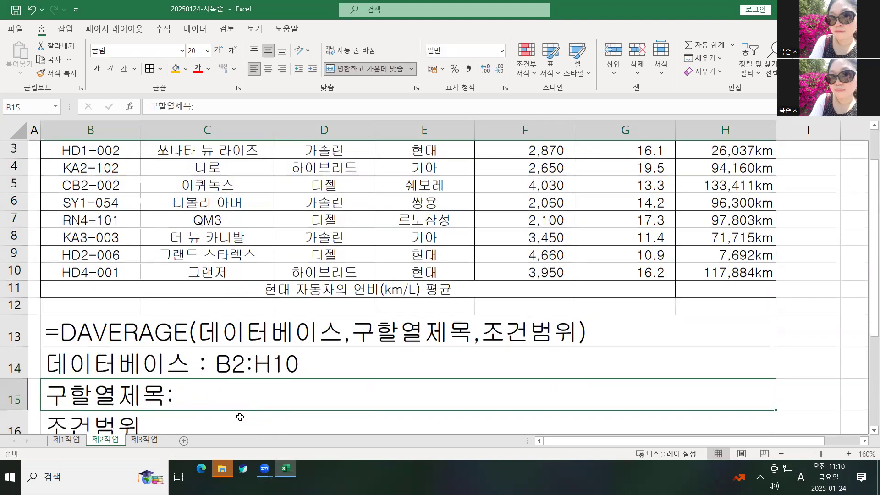
Step: Add the 연비 header's cell reference to the B15 label so it reads "구할열제목 : G2"
double_click(217, 388)
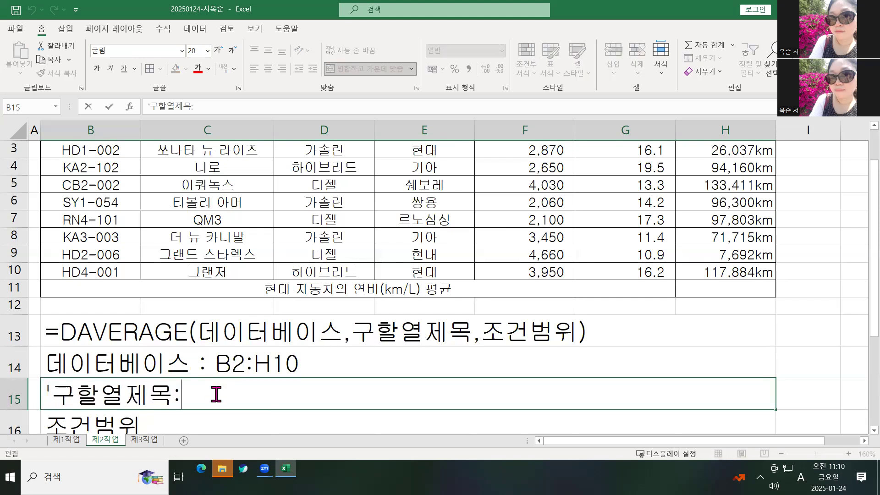
left_click(394, 317)
scroll(395, 317, "up", 2)
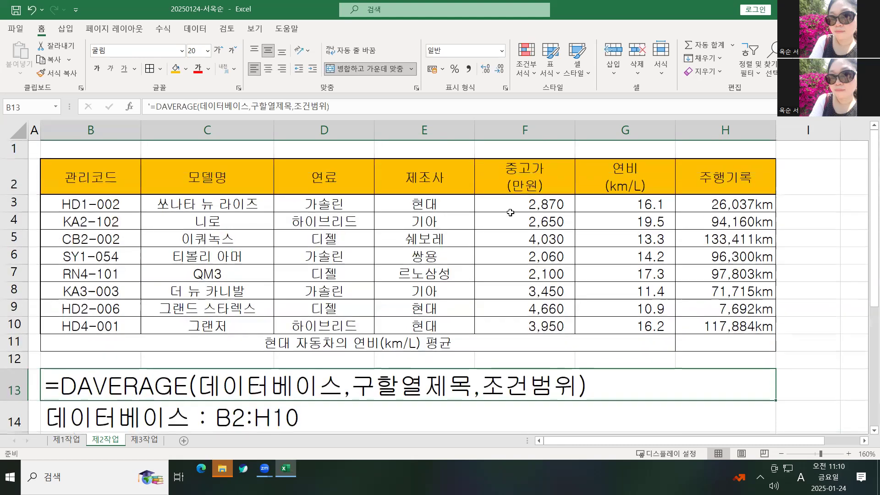
left_click(596, 169)
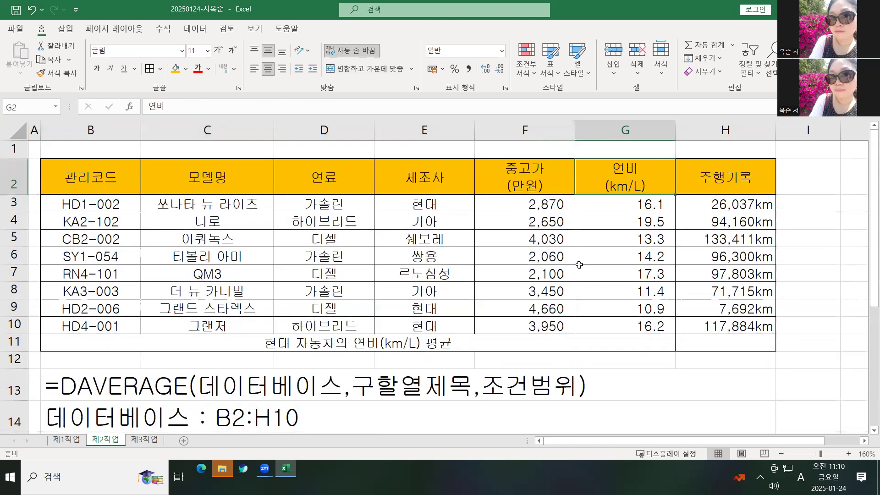
scroll(218, 392, "down", 2)
scroll(212, 370, "down", 1)
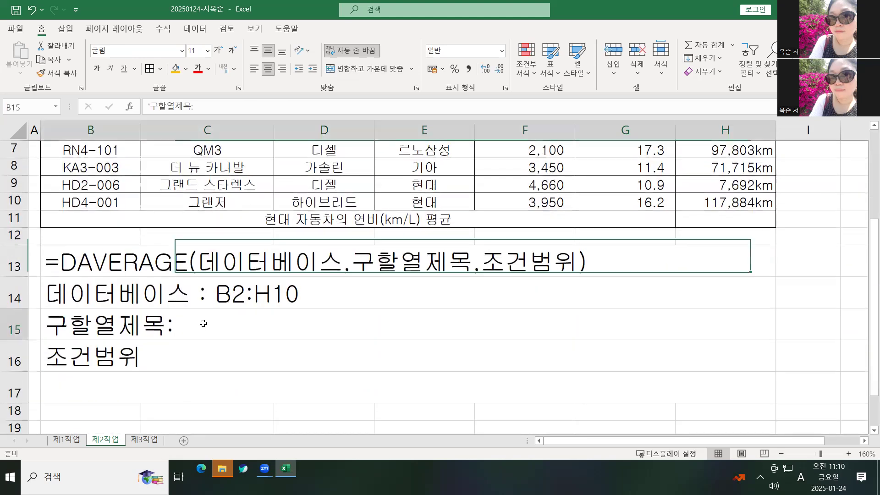
double_click(203, 324)
type("G2")
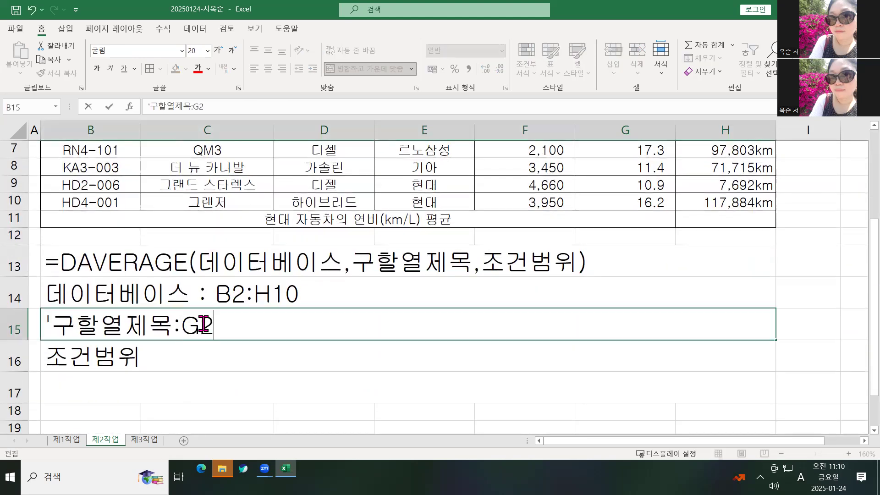
left_click(177, 329)
key("Right")
key("Return")
Step: Append a spaced colon to the label in B16 so it reads "조건범위 :"
double_click(167, 362)
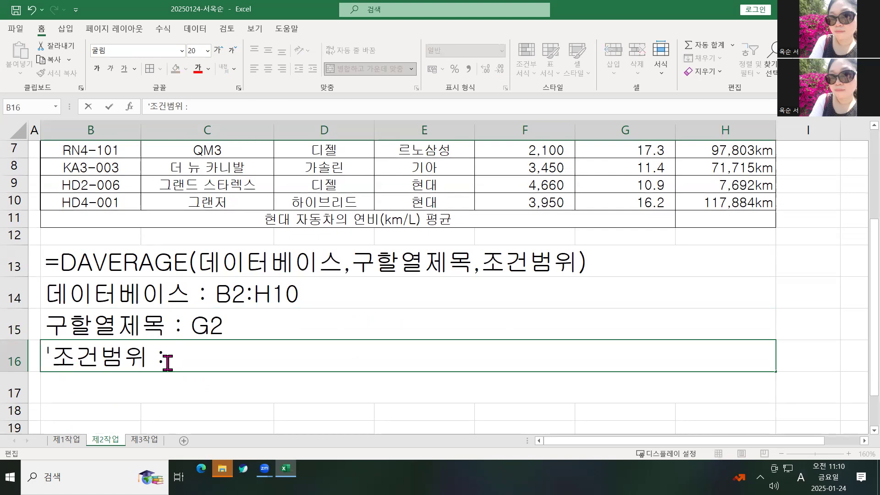
type(":")
left_click(215, 410)
Step: Examine which 제조사 cells can form the criteria range, comparing the header with adjacent 현대 against the header with 기아
scroll(250, 367, "up", 1)
scroll(381, 226, "up", 1)
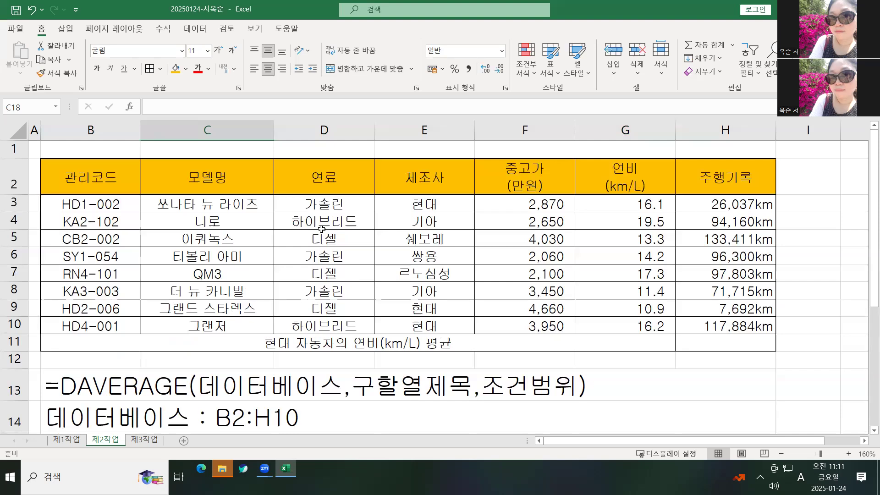
left_click_drag(436, 174, 430, 200)
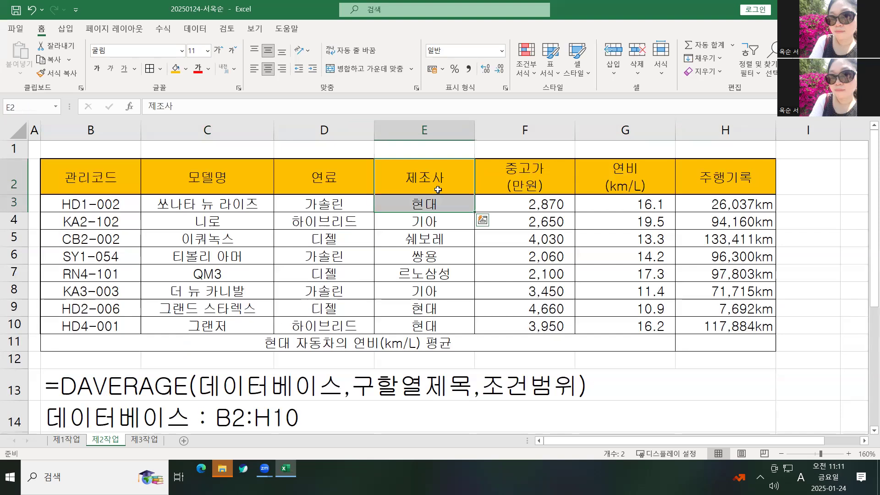
left_click(440, 176)
left_click(431, 222, "ctrl")
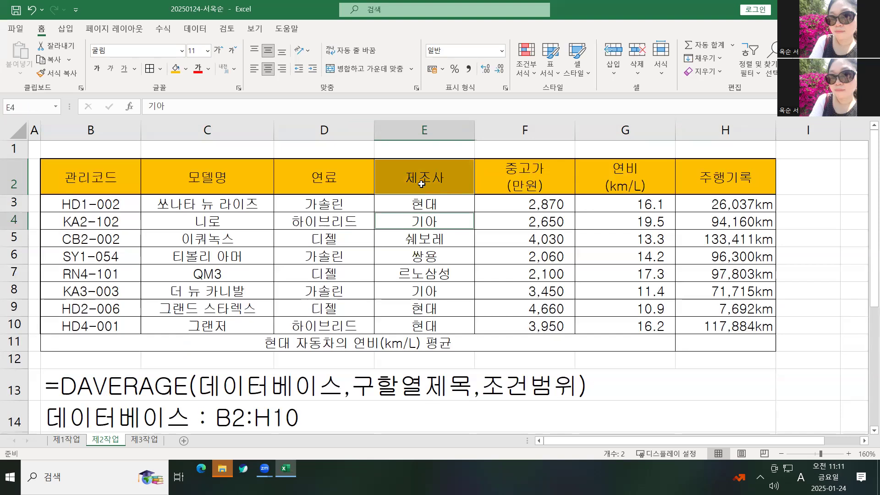
left_click(421, 179)
left_click_drag(422, 177, 418, 198)
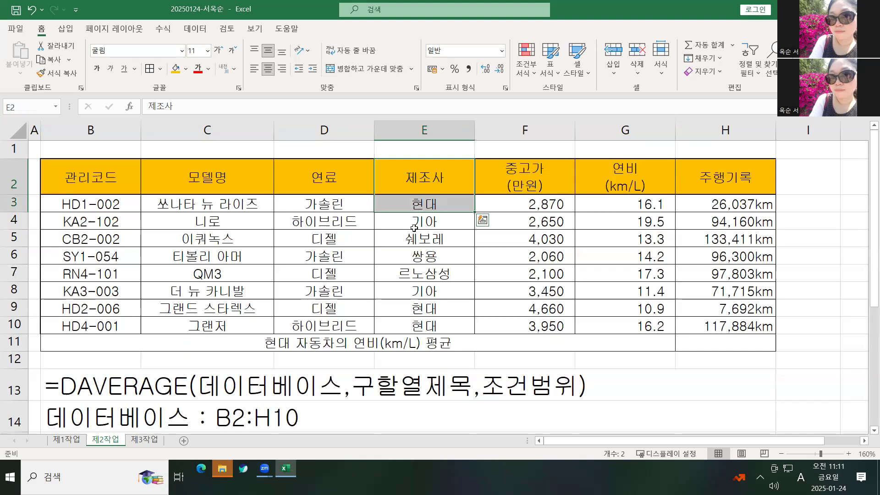
left_click(840, 176)
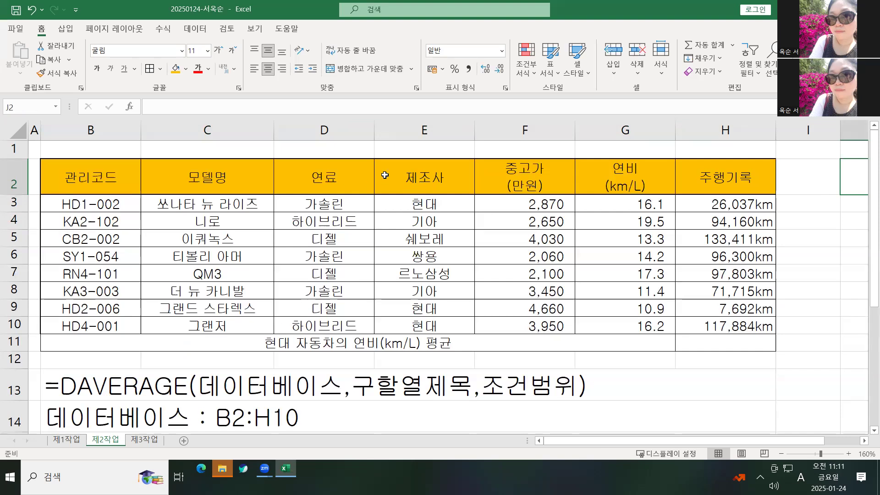
left_click_drag(422, 183, 422, 199)
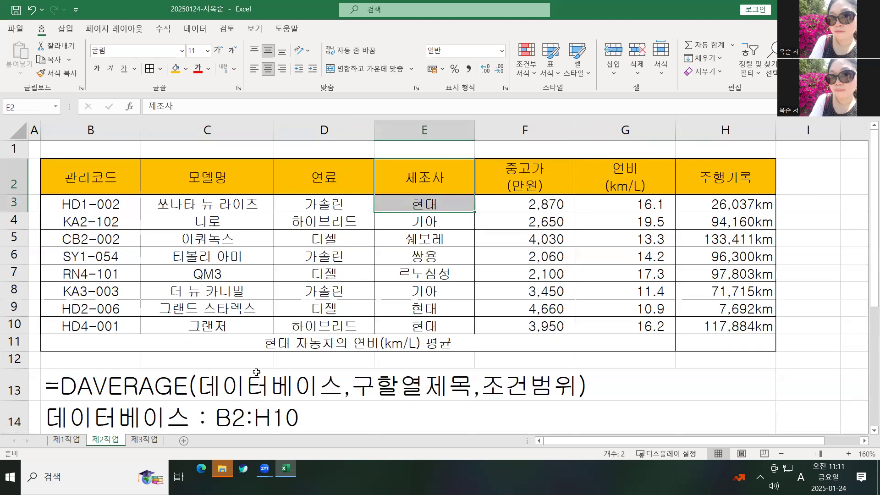
Step: Add the criteria range E2:E3 to the B16 label so it reads "조건범위 : E2:E3"
left_click(243, 387)
scroll(243, 388, "down", 2)
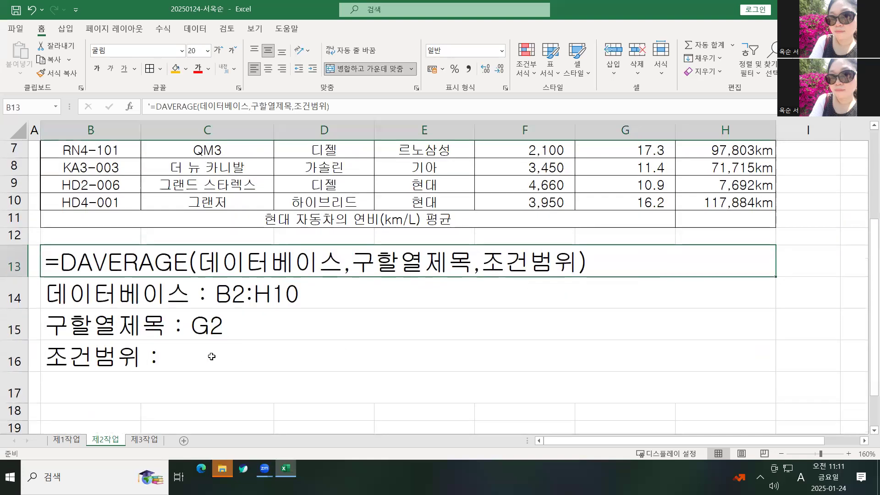
left_click(211, 356)
double_click(210, 356)
type("E2:E3")
key("Return")
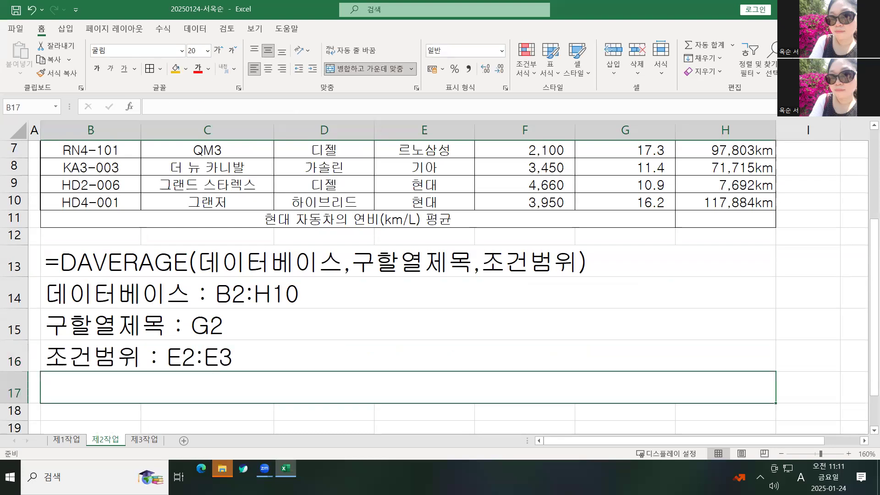
left_click(337, 411)
left_click(337, 365)
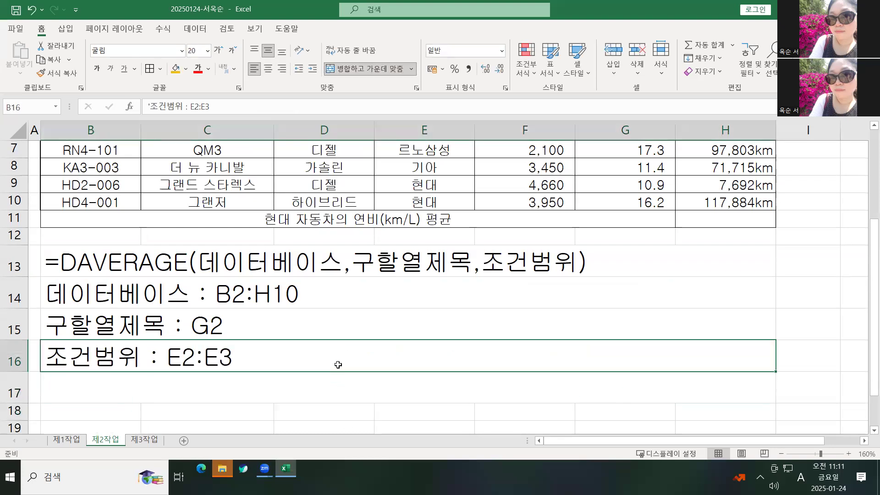